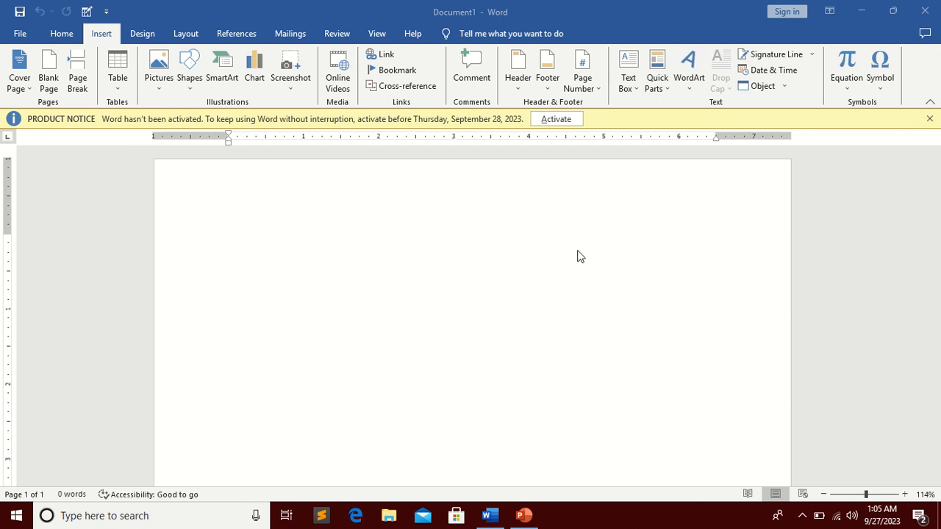
Step: Insert a Banded Sidebar text box from the built-in text box gallery
click(634, 85)
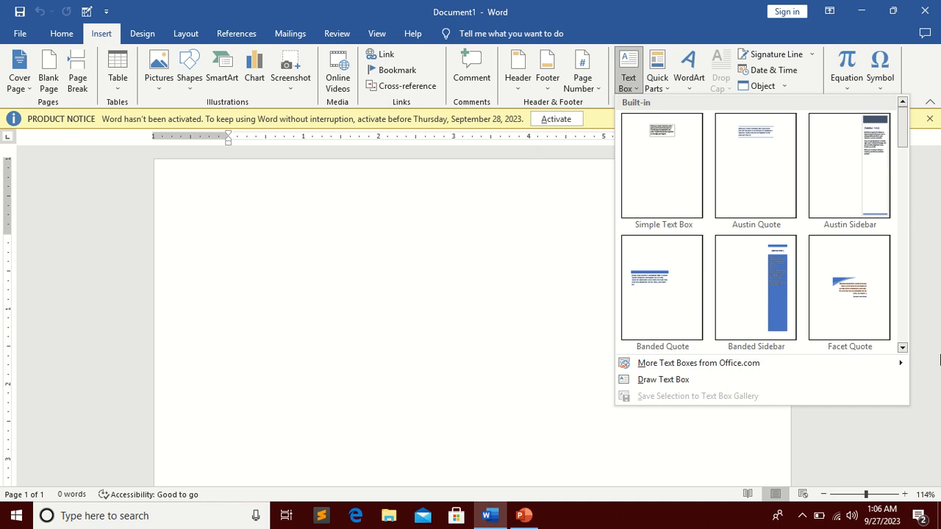
click(903, 347)
click(903, 347)
click(903, 347)
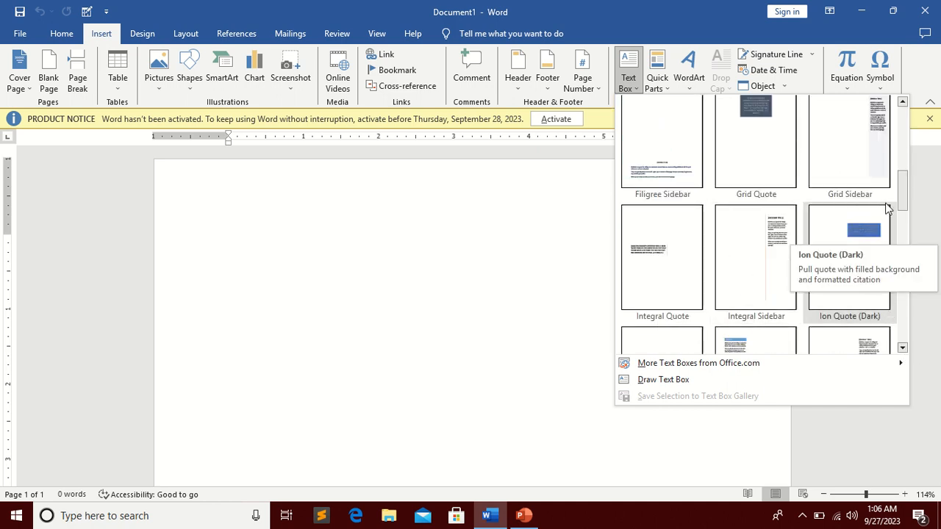
drag(904, 199, 905, 152)
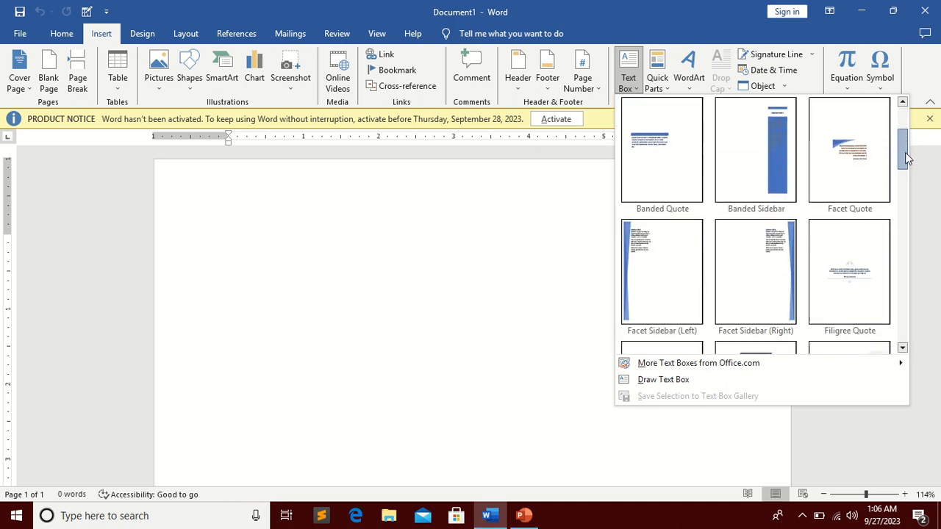
click(772, 182)
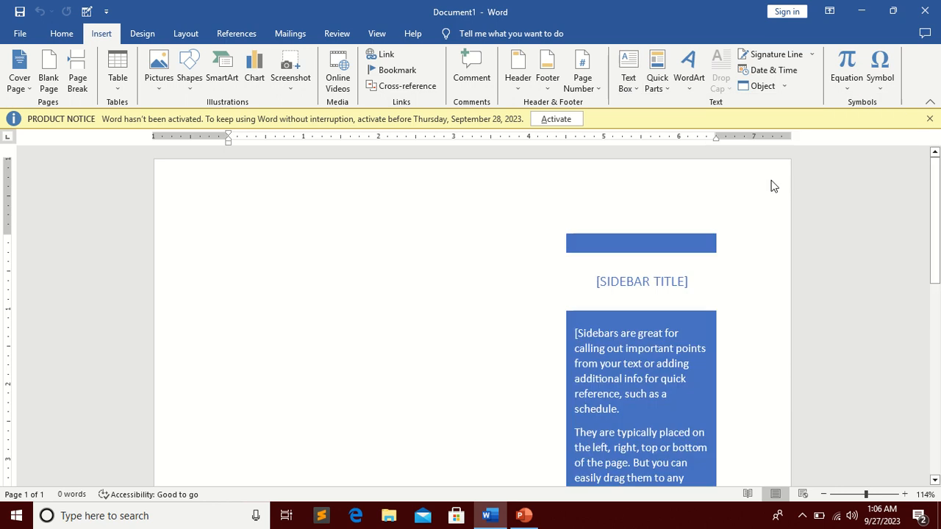
Step: Move the sidebar text box to the left side of the page
click(664, 239)
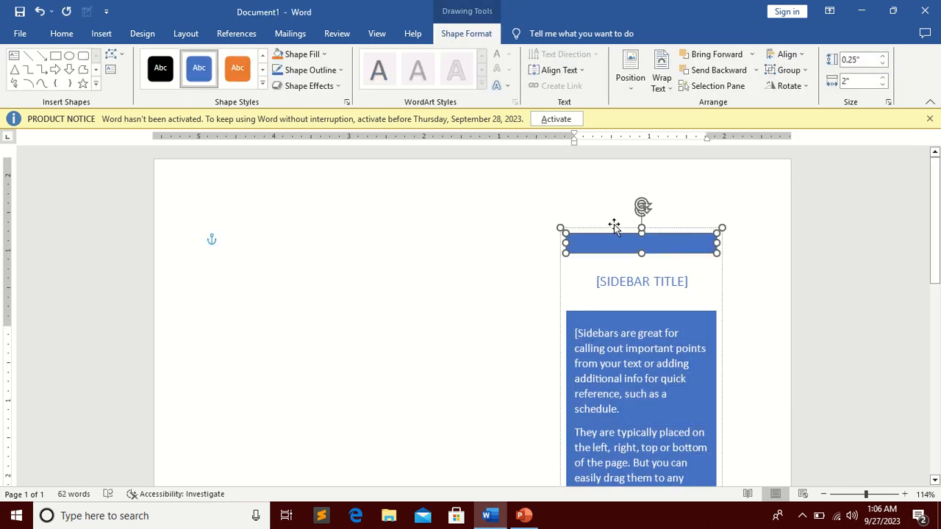
drag(613, 227, 315, 195)
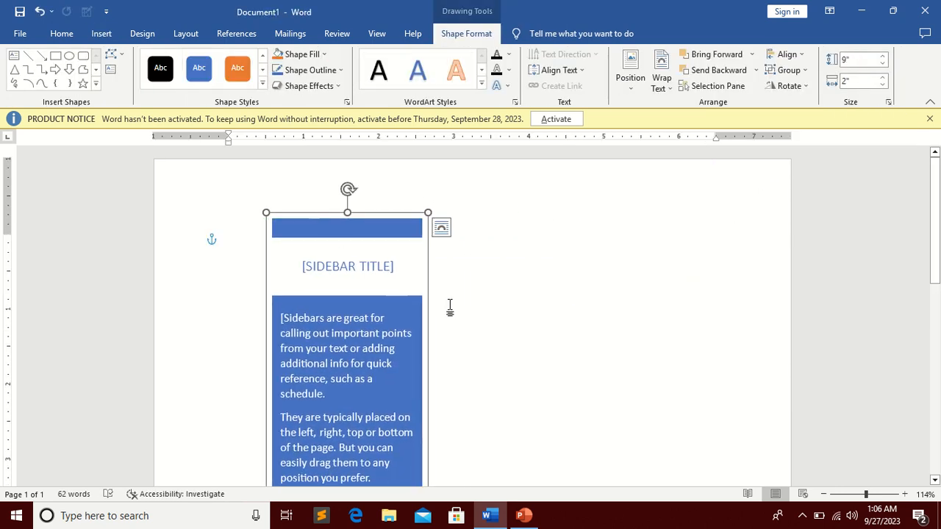
scroll(450, 309, down, 4)
scroll(450, 309, up, 2)
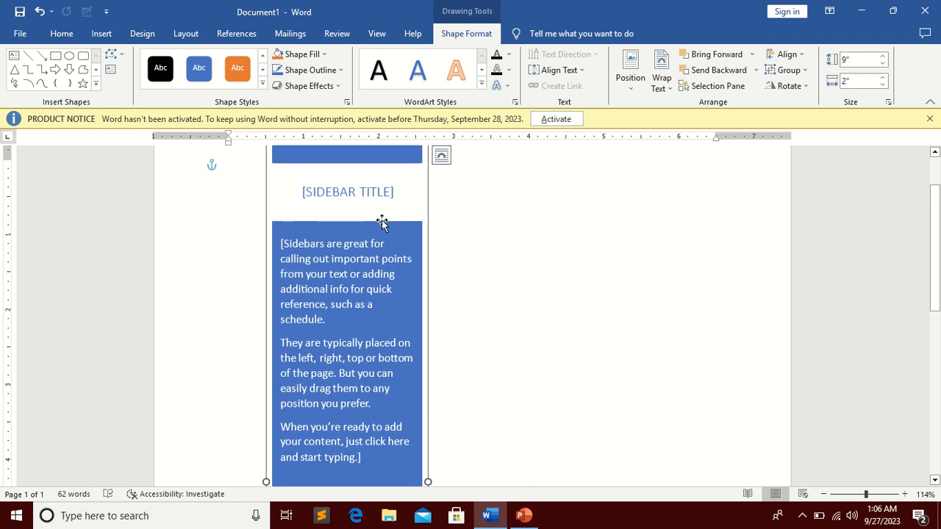
scroll(441, 294, up, 2)
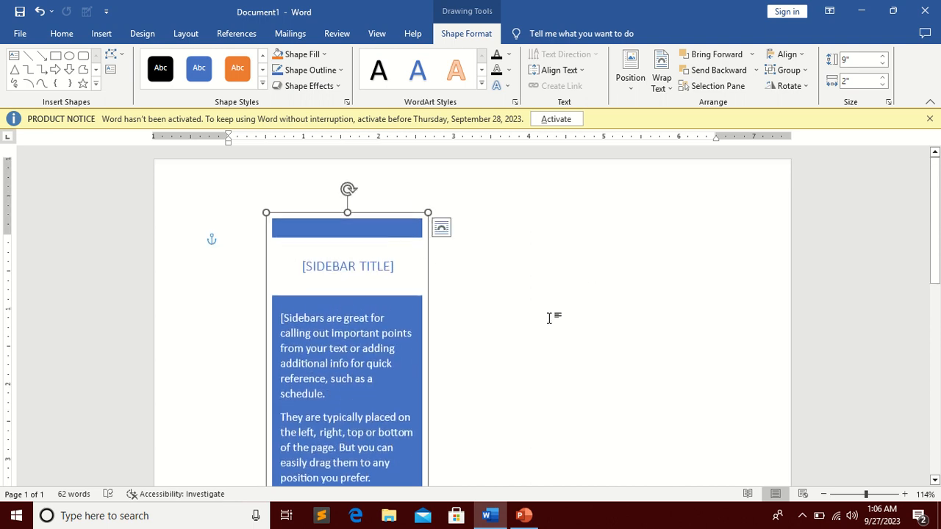
Step: Replace the sidebar title placeholder with "MY TEXT BOX"
click(348, 309)
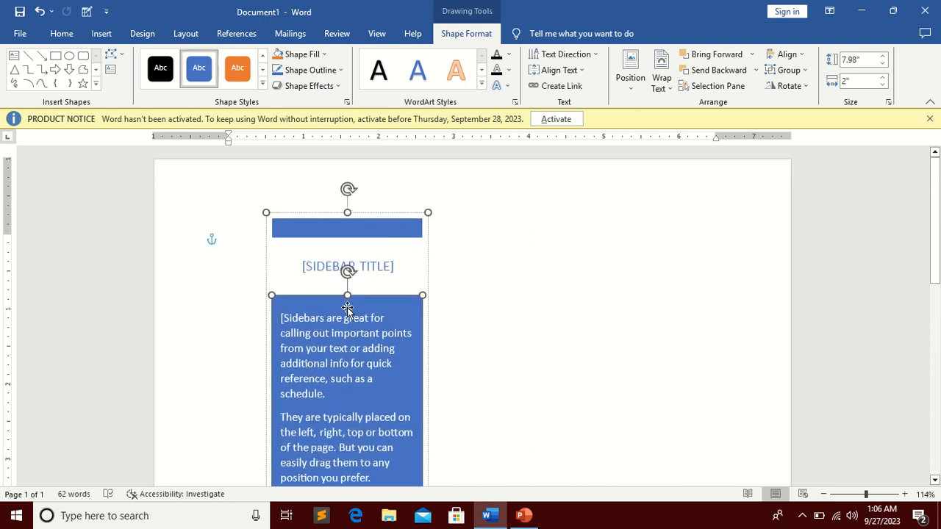
click(381, 225)
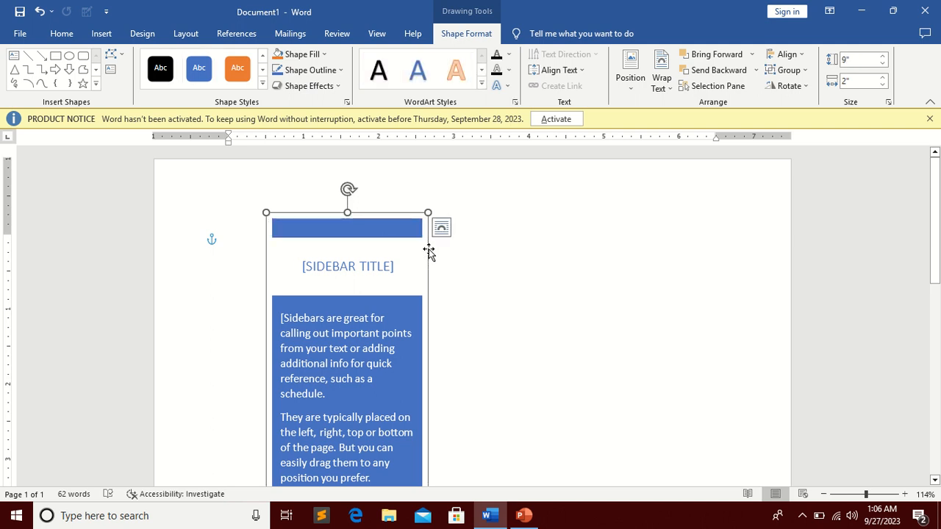
click(369, 268)
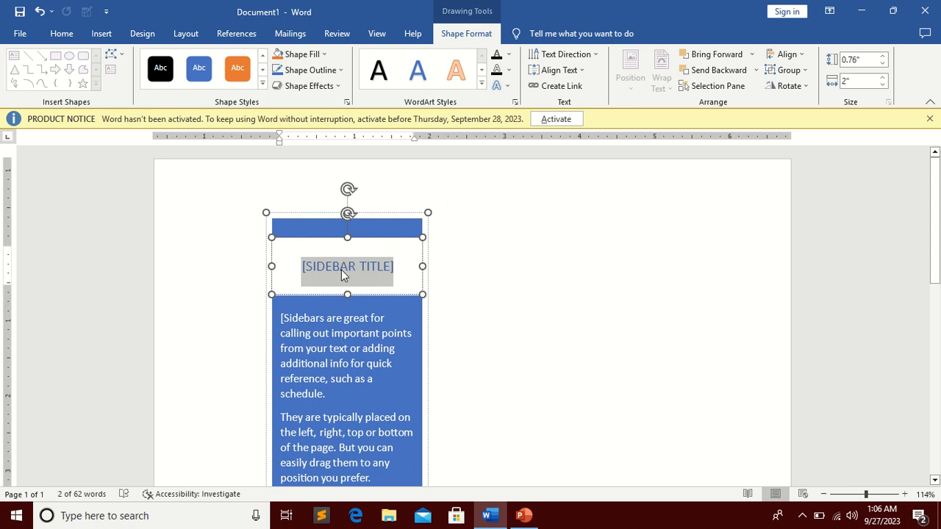
click(515, 311)
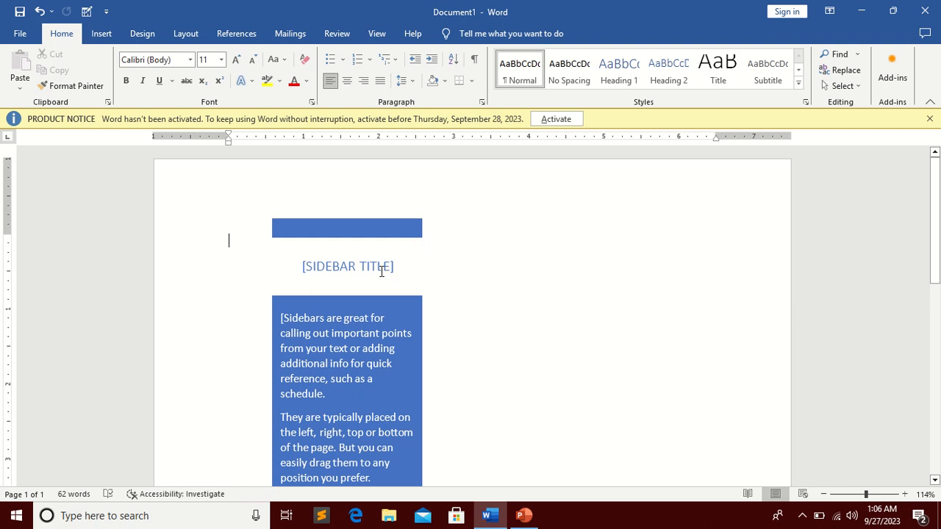
click(377, 269)
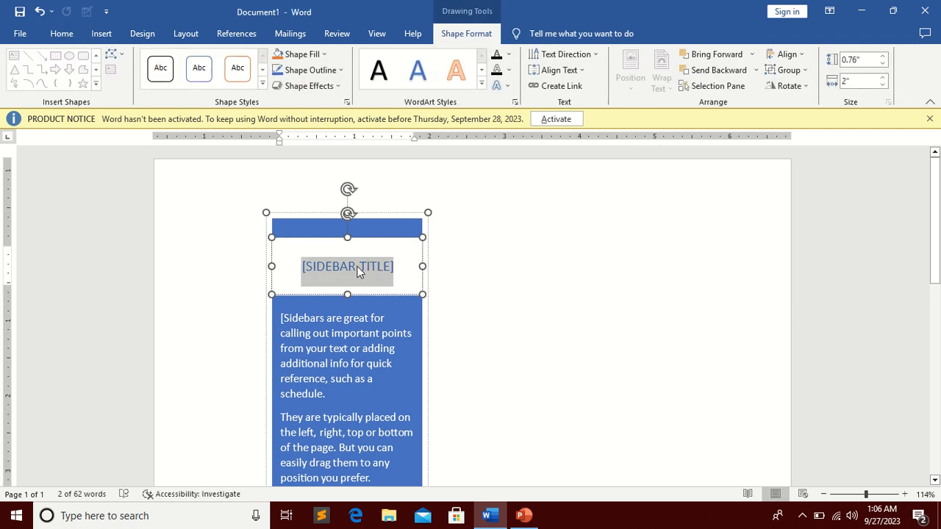
text(MY)
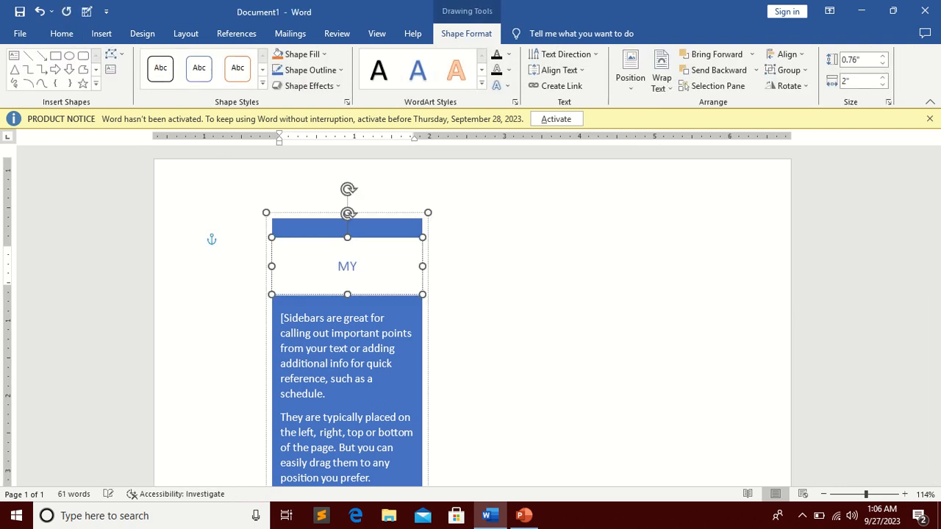
text( TEXT BX)
key(BackSpace)
text(OX)
click(307, 350)
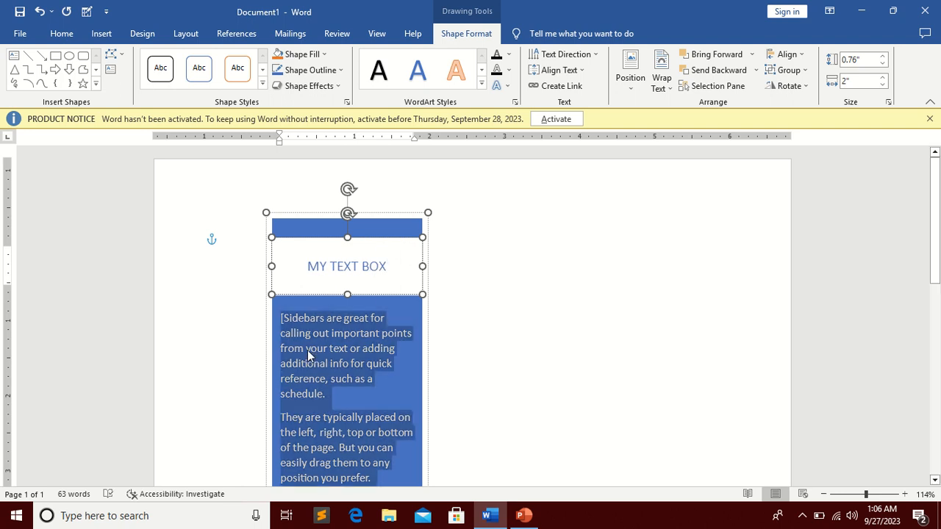
scroll(329, 381, down, 3)
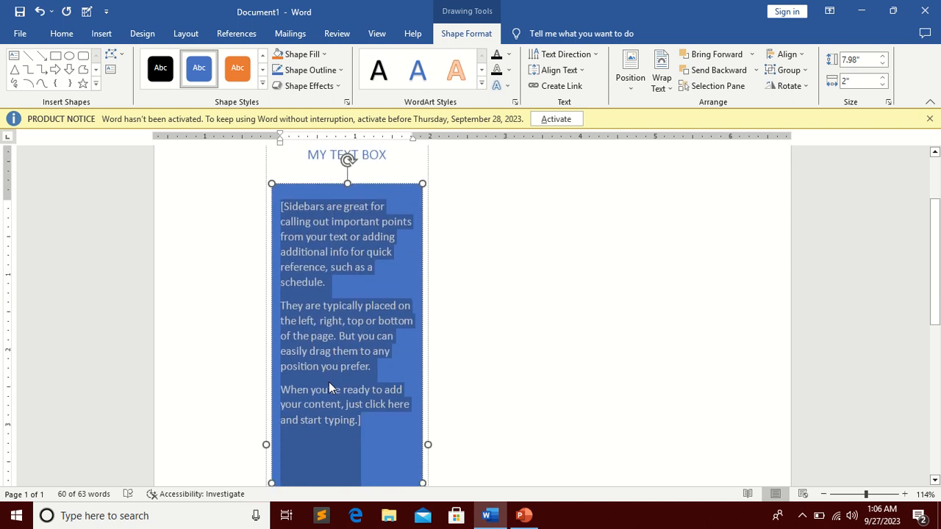
scroll(329, 379, up, 3)
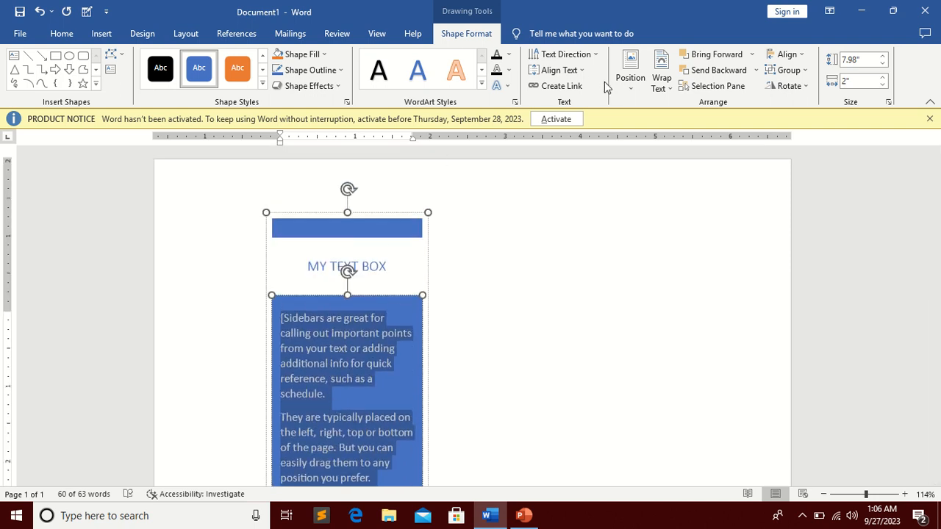
click(102, 35)
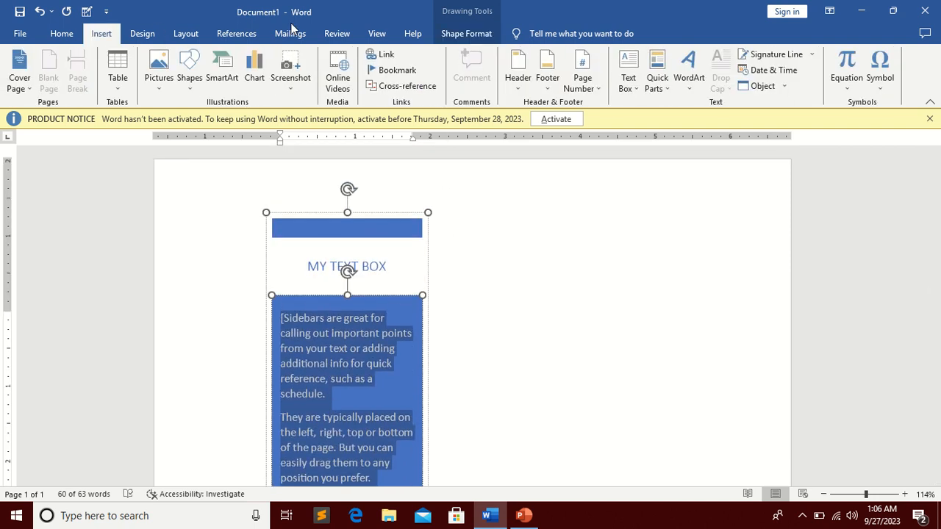
click(626, 85)
click(662, 121)
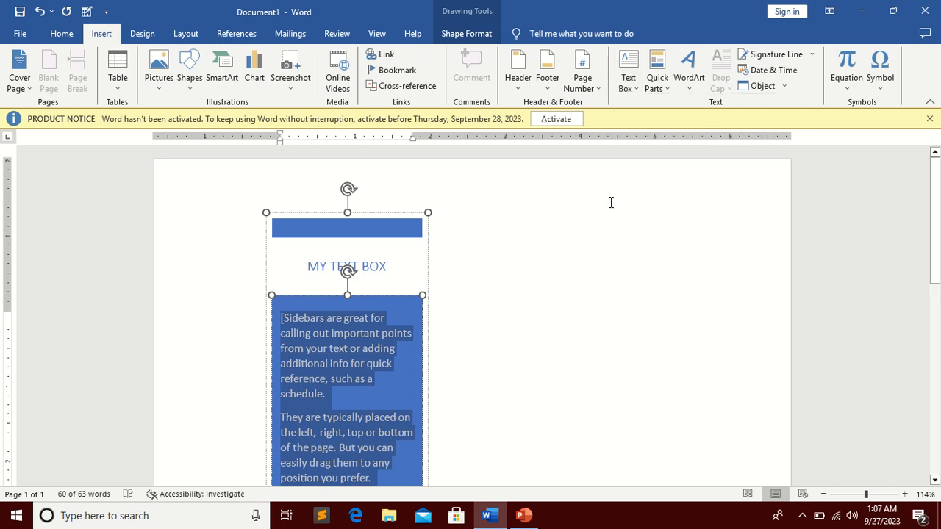
Step: Cut the whole sidebar text box from the page
click(294, 213)
right_click(297, 214)
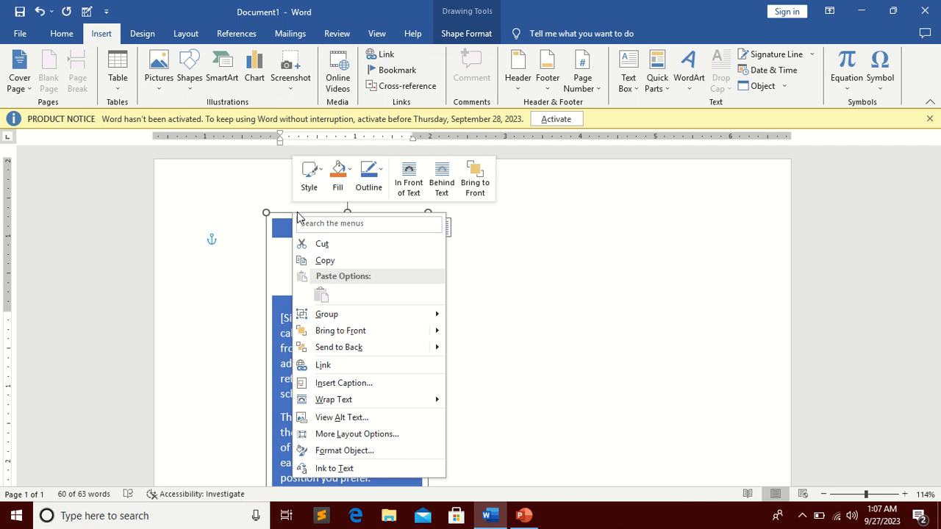
click(332, 245)
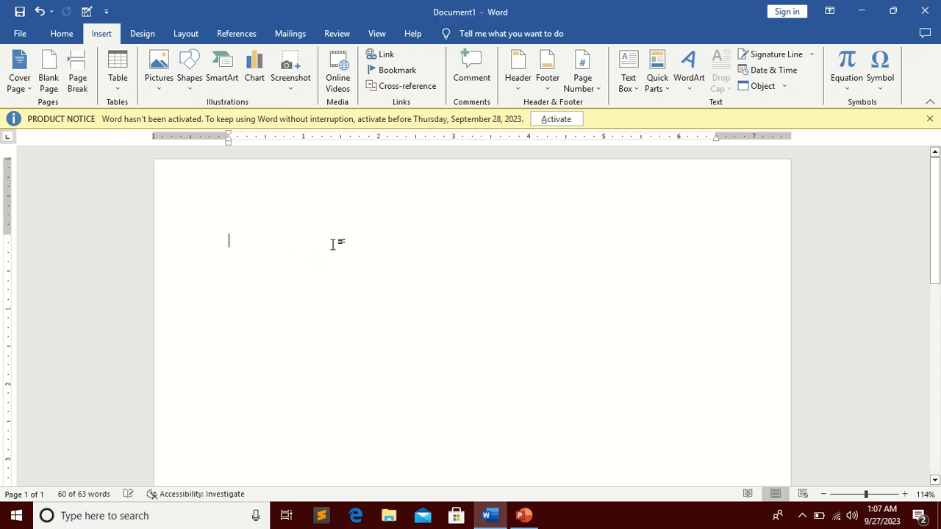
Step: Draw a plain text box about 4.73 in wide and 2.31 in tall
click(626, 86)
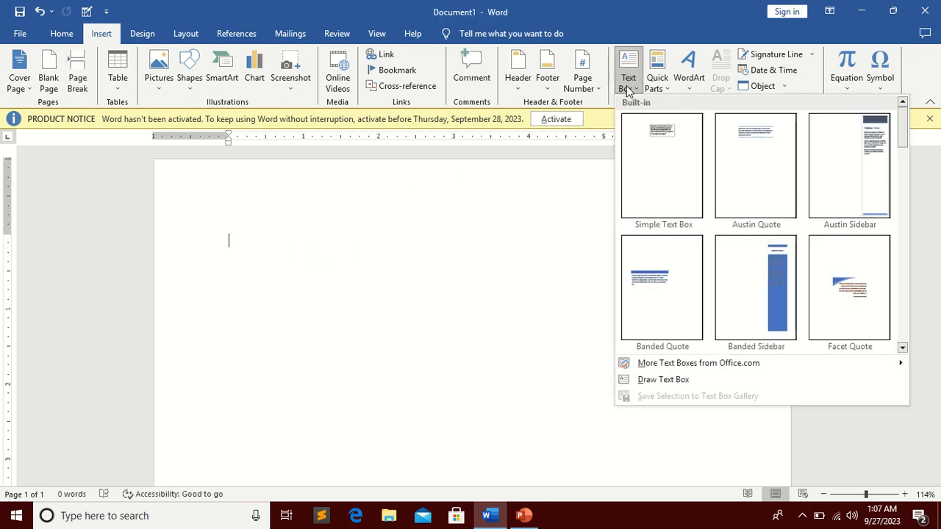
click(663, 384)
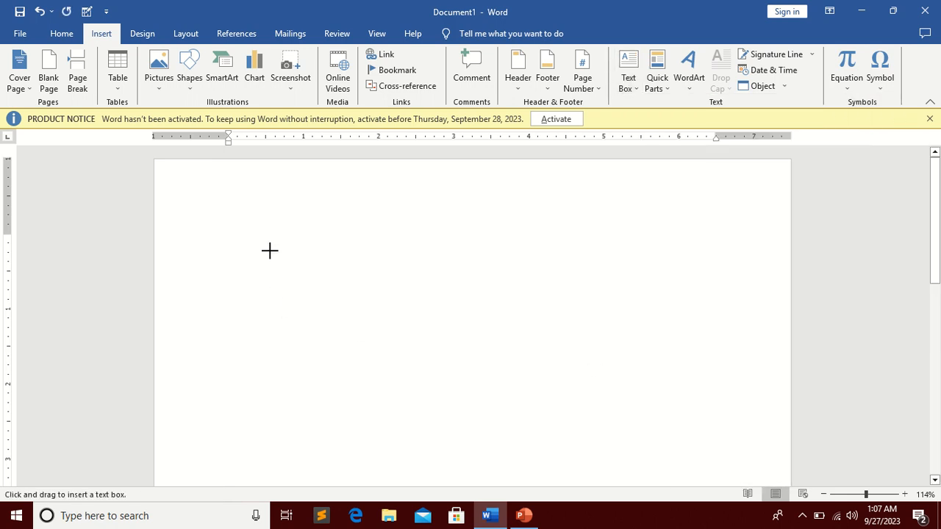
mouse_move(270, 250)
mouse_down()
mouse_move(426, 329)
mouse_move(590, 389)
mouse_move(626, 424)
mouse_up()
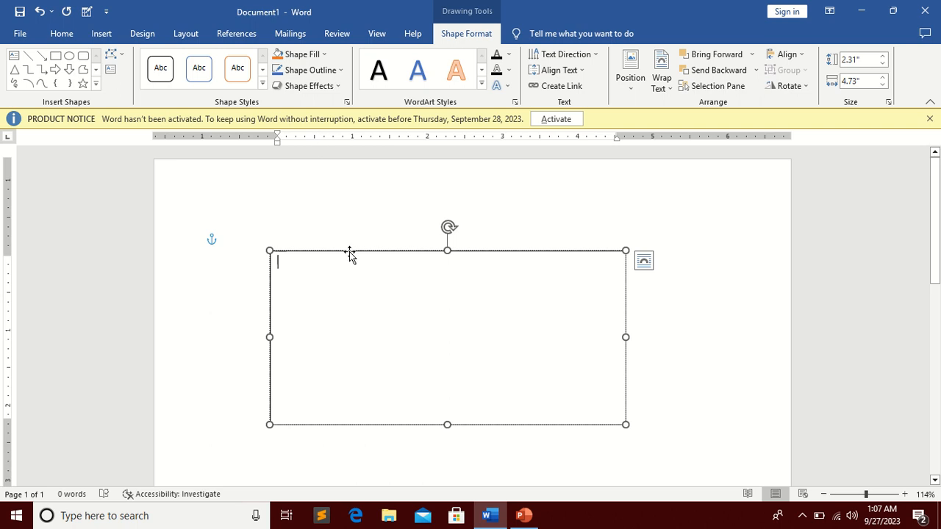
Step: Move the drawn text box slightly higher on the page, then delete it
click(353, 225)
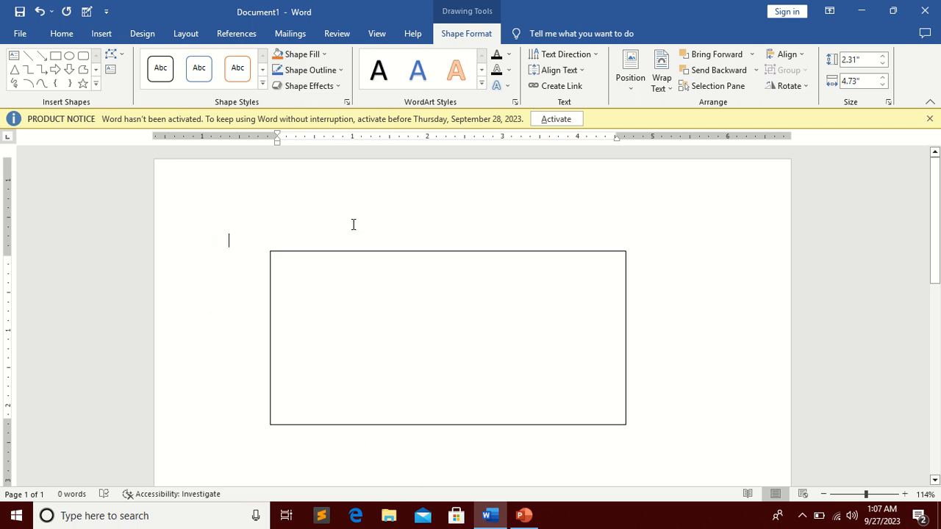
click(355, 260)
click(357, 251)
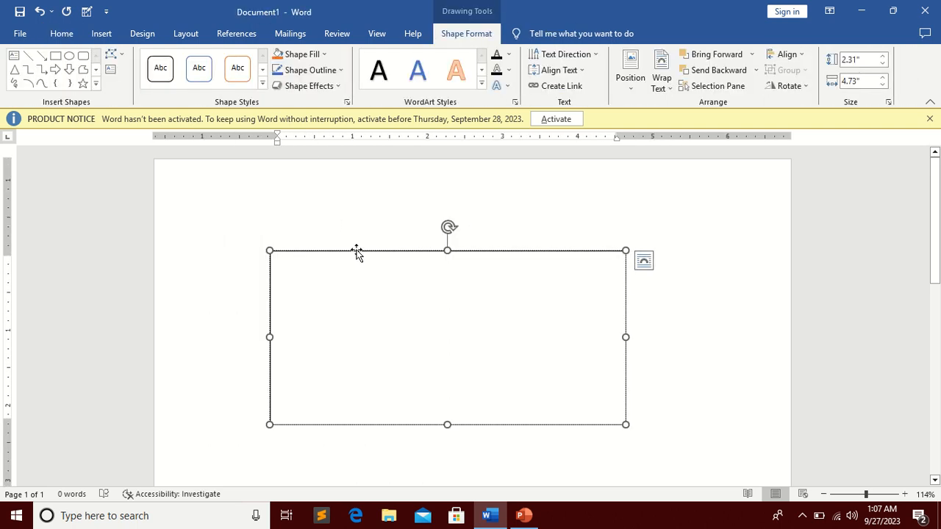
drag(357, 251, 348, 208)
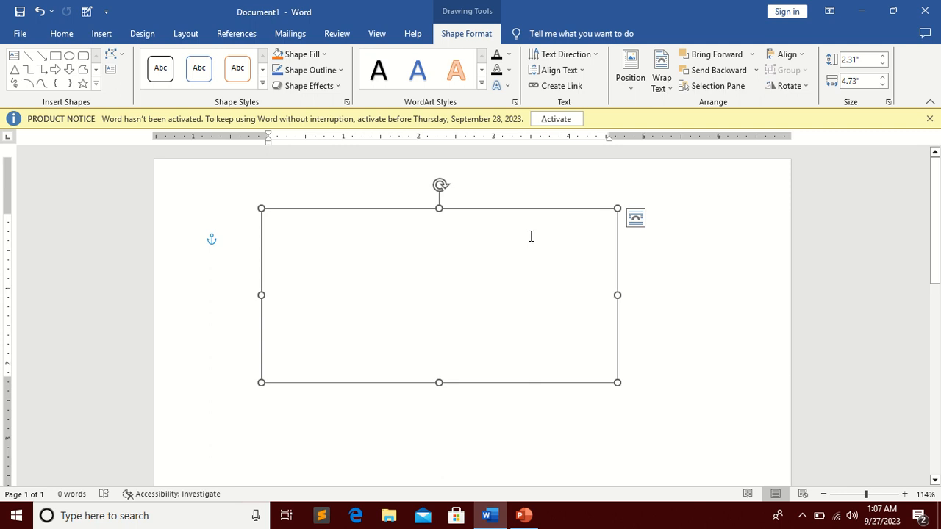
key(Delete)
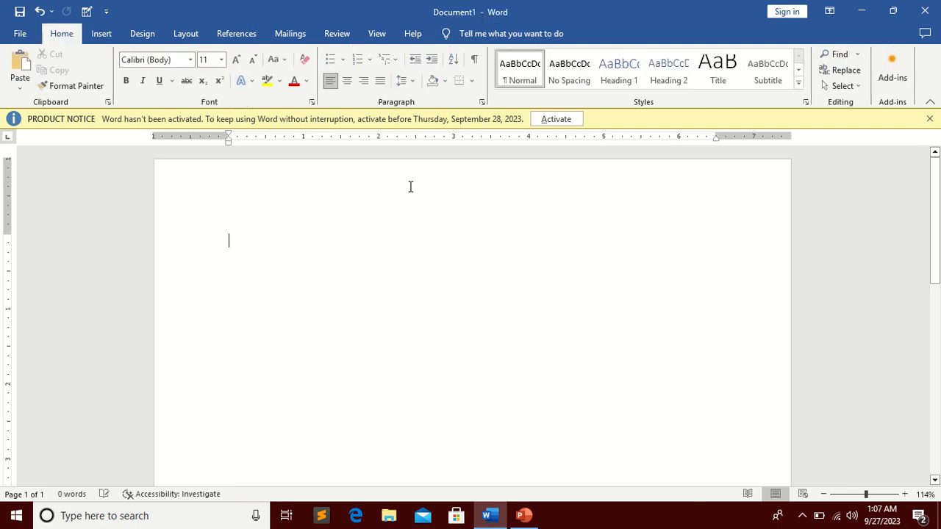
Step: Draw a new text box about 4.06 in wide and 2.02 in tall near the page's top
click(101, 34)
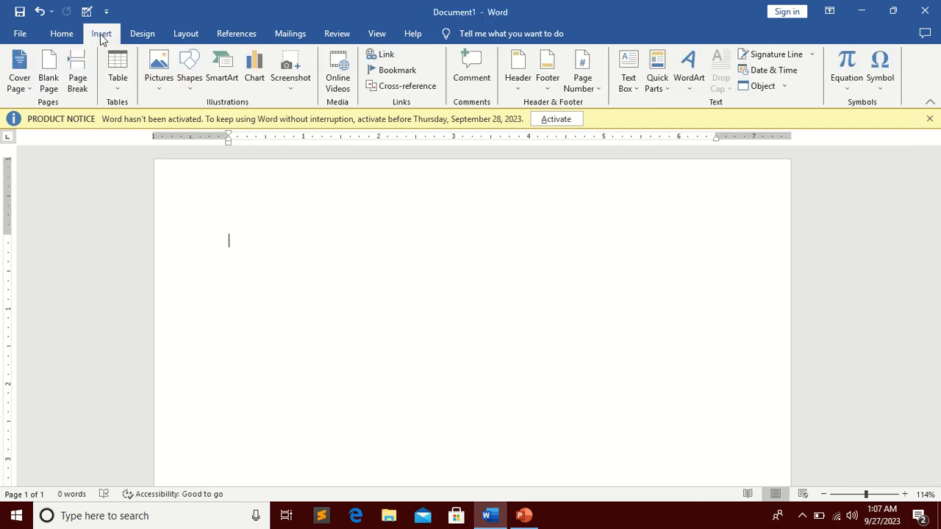
click(691, 90)
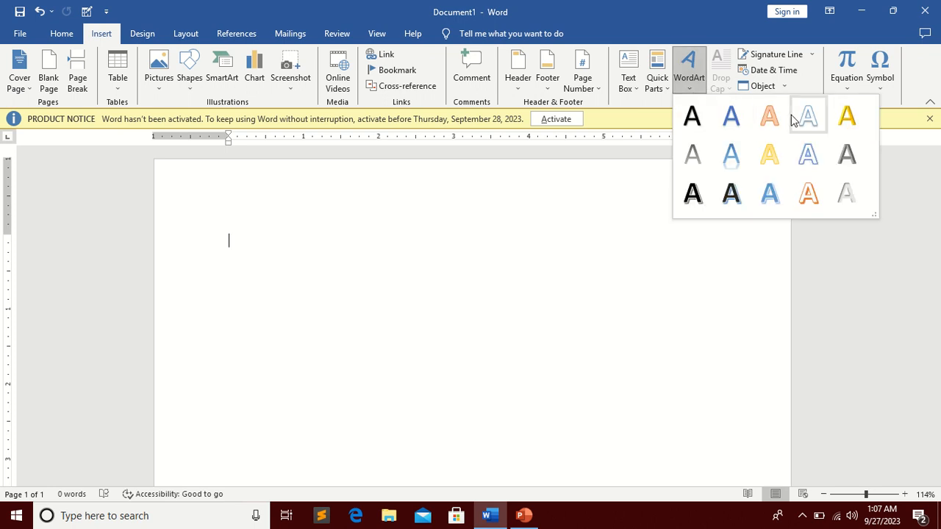
click(627, 84)
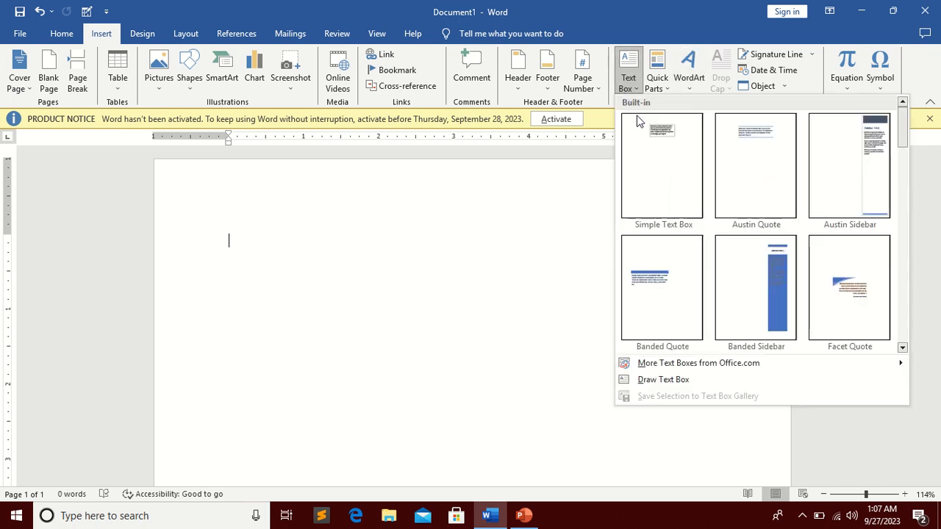
click(663, 380)
mouse_move(357, 256)
mouse_down()
mouse_move(508, 322)
mouse_move(665, 408)
mouse_up()
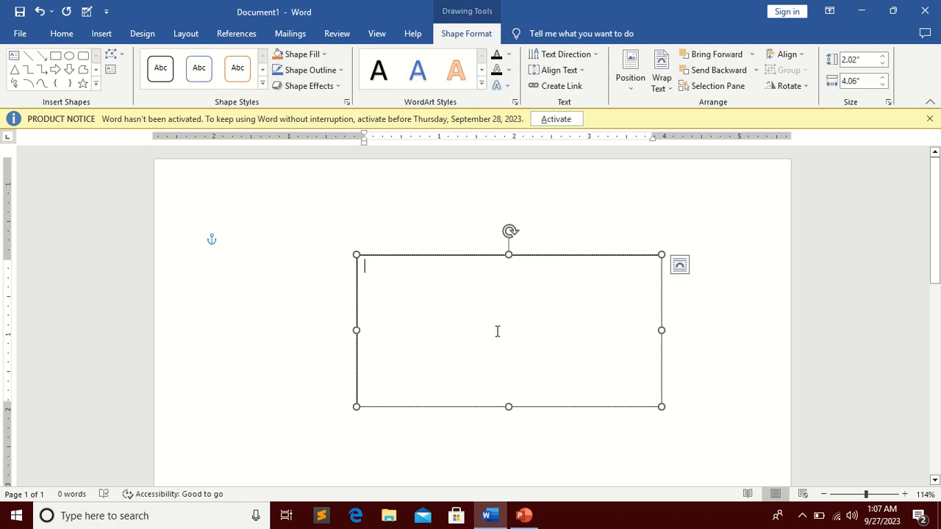
Step: Enter the sample text "dssadsdsadsdsdfsdf" in the new text box and select it
text(dssadsdsadsd)
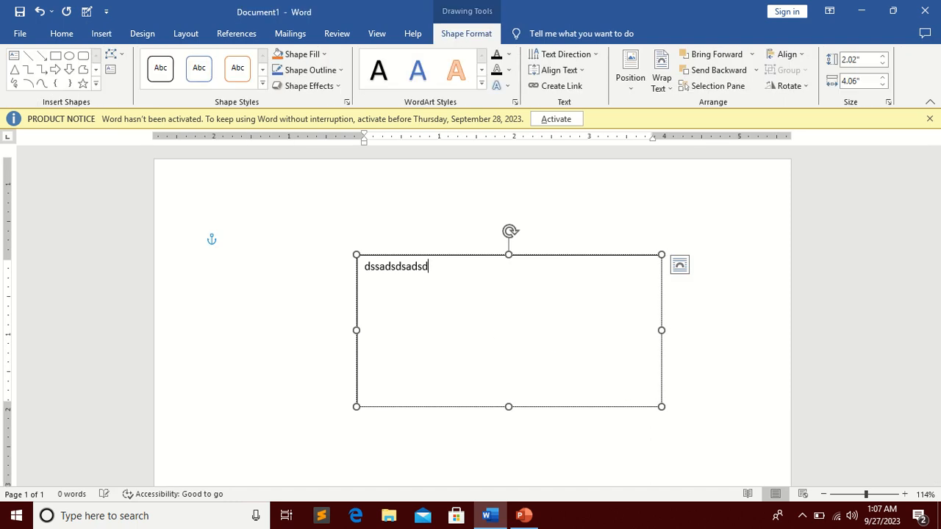
text(sdfsdf)
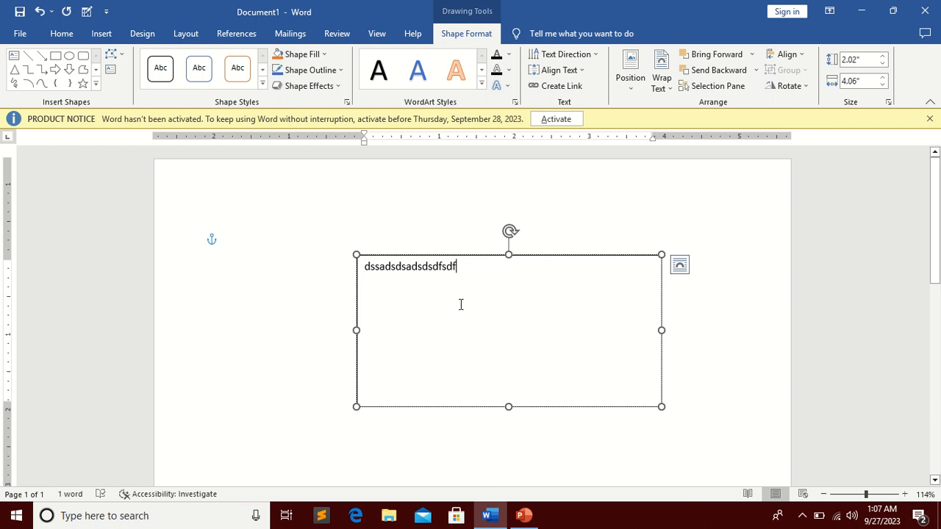
drag(471, 272, 211, 257)
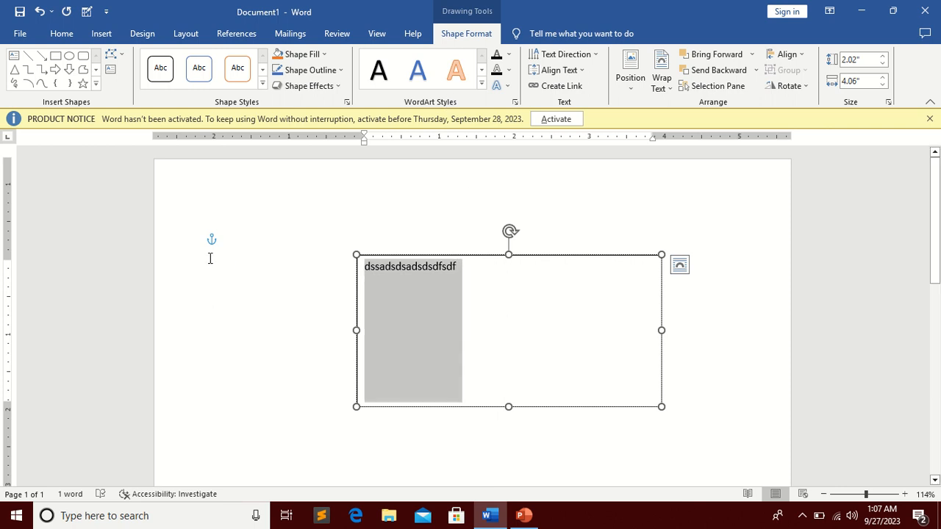
click(482, 86)
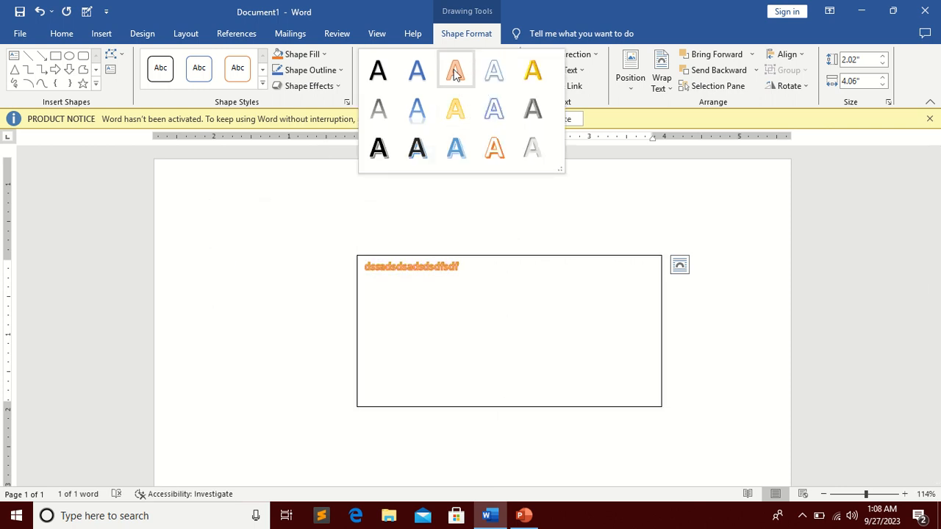
click(330, 105)
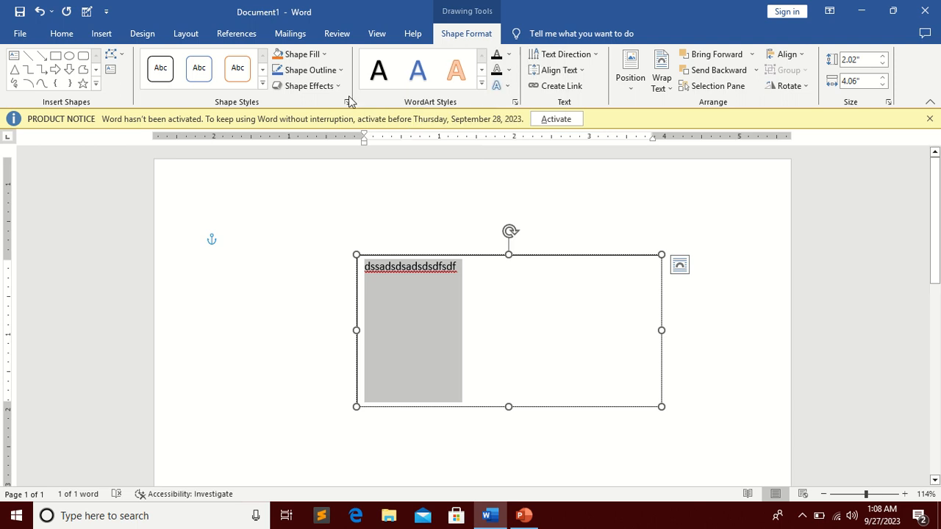
click(508, 54)
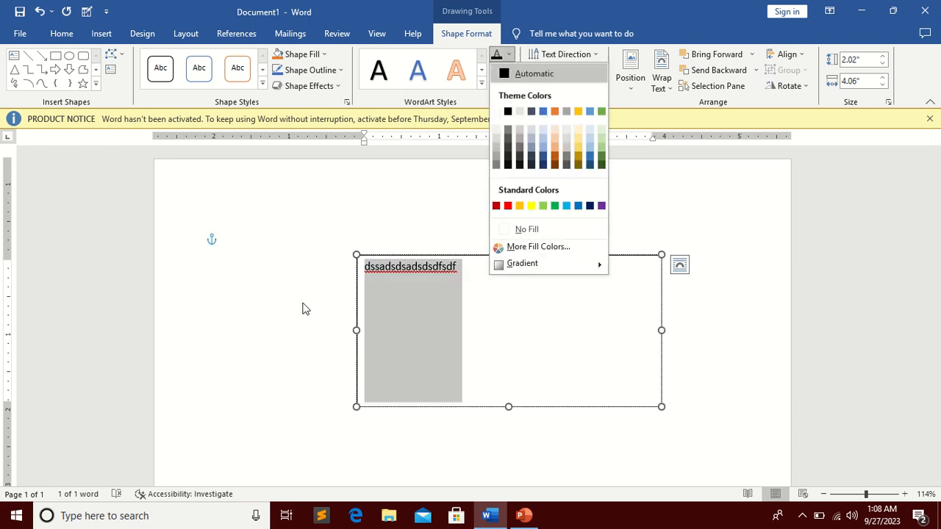
click(343, 259)
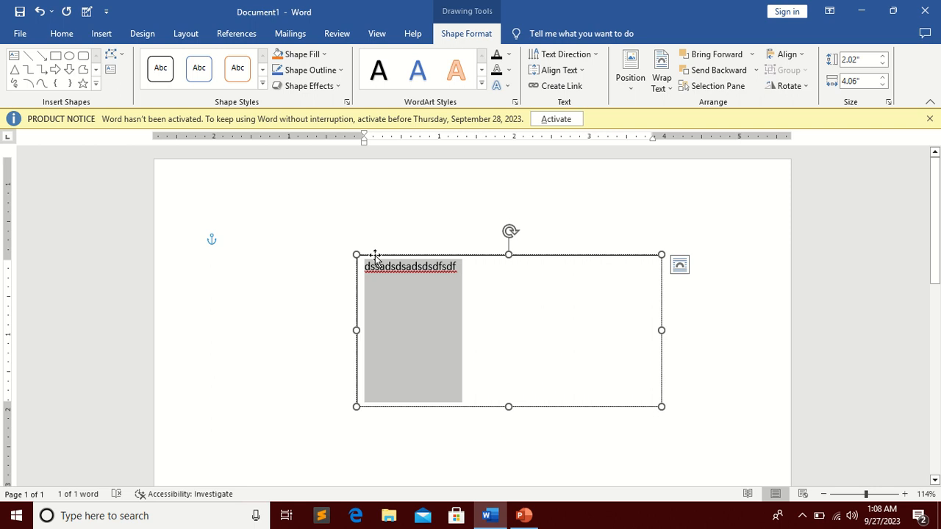
Step: Cut the text box from the document
right_click(375, 256)
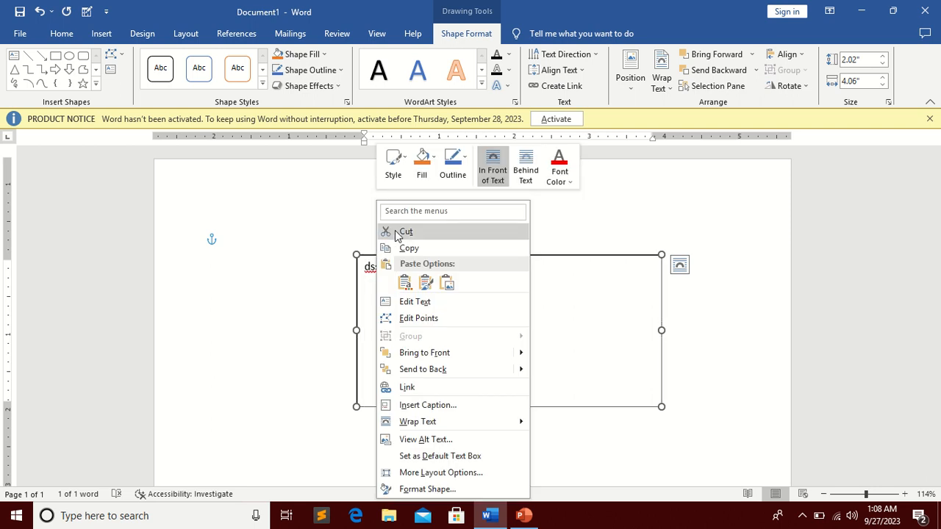
click(397, 232)
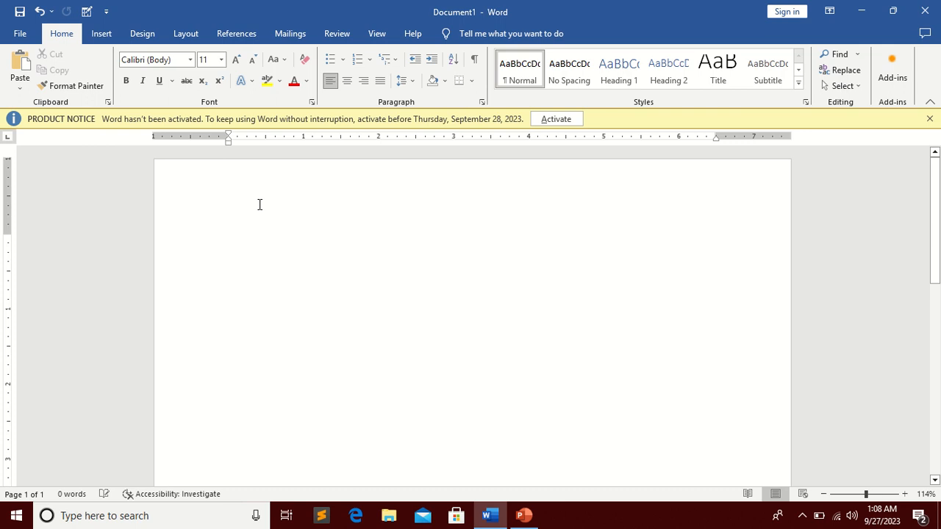
Step: Insert WordArt in the orange outline style and enter the text "Student learning"
click(102, 34)
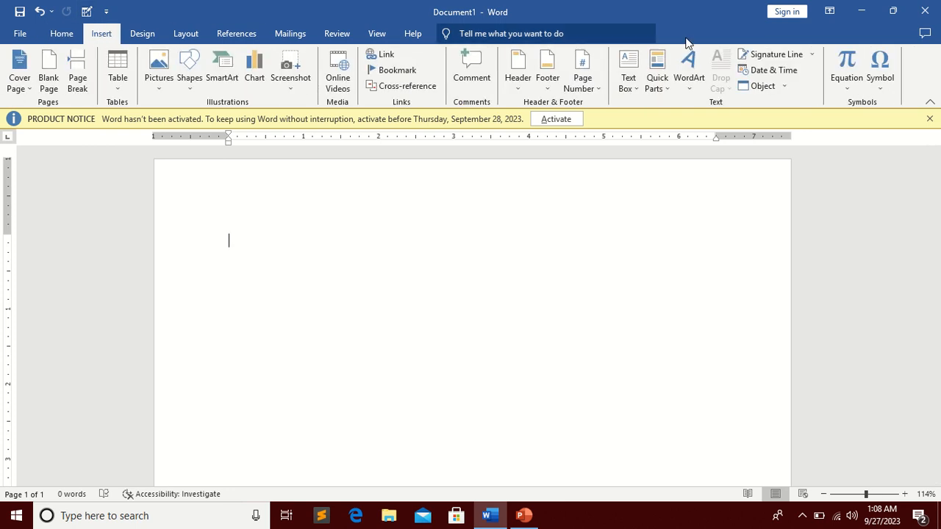
click(699, 82)
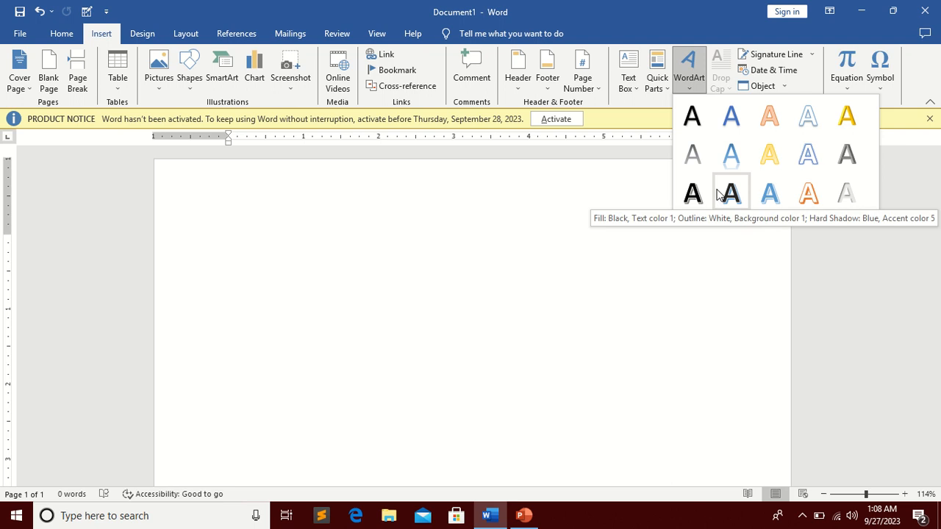
click(769, 116)
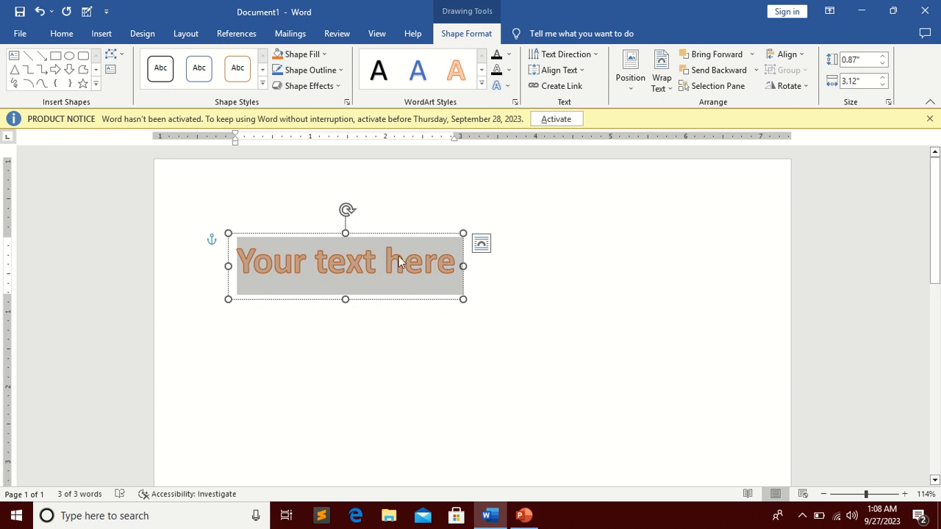
text(stu)
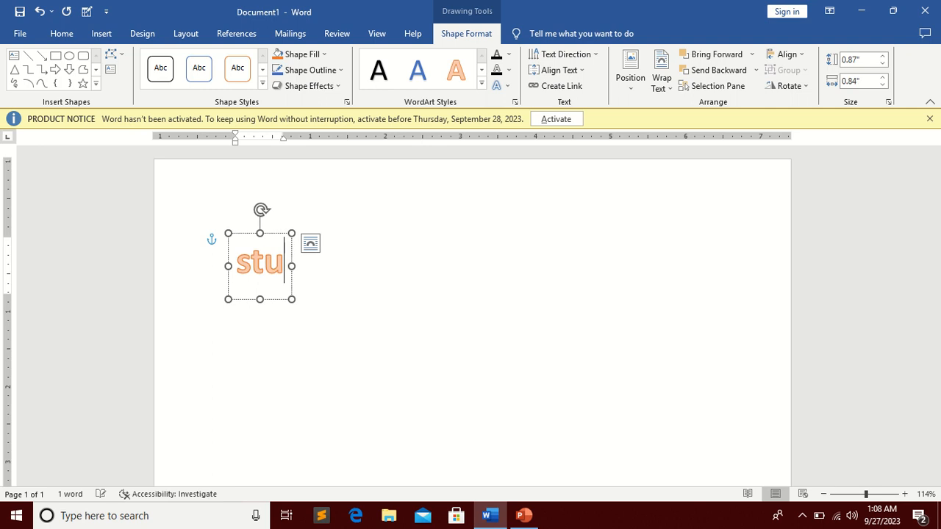
text(dent)
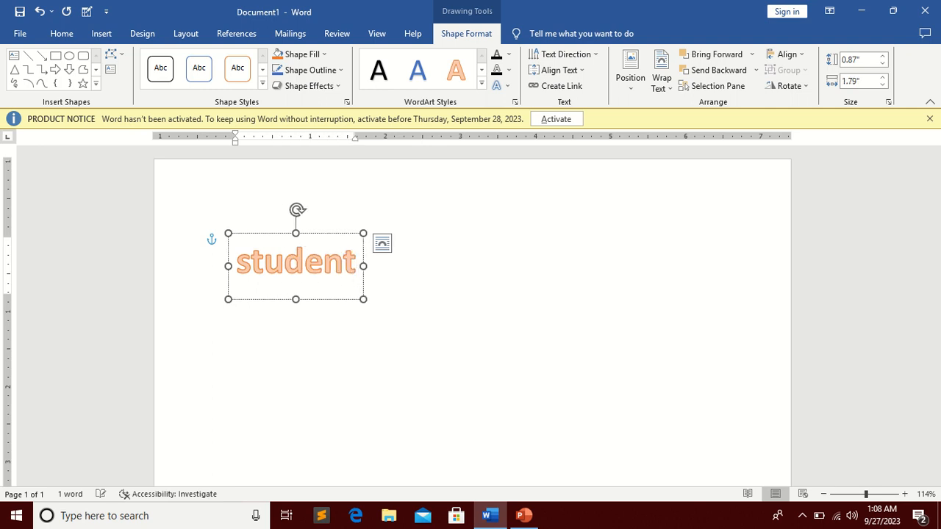
text( learni)
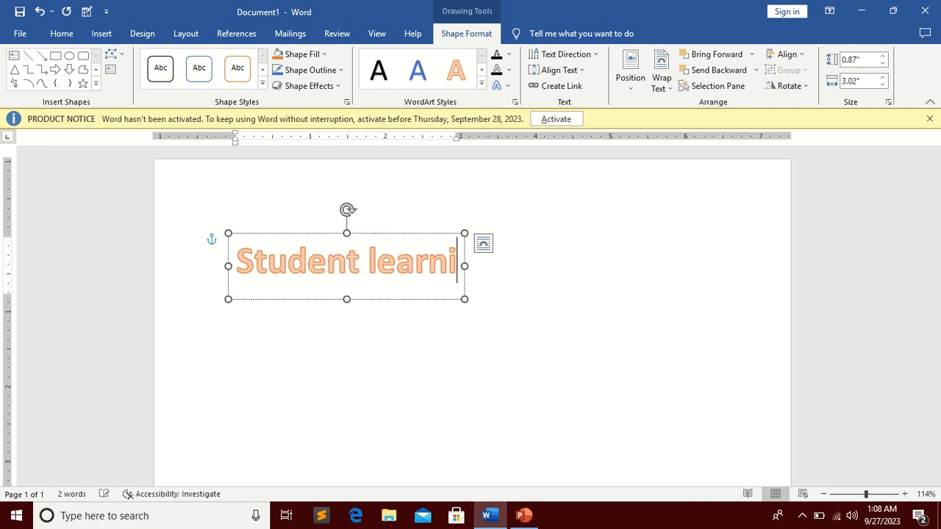
text(ng)
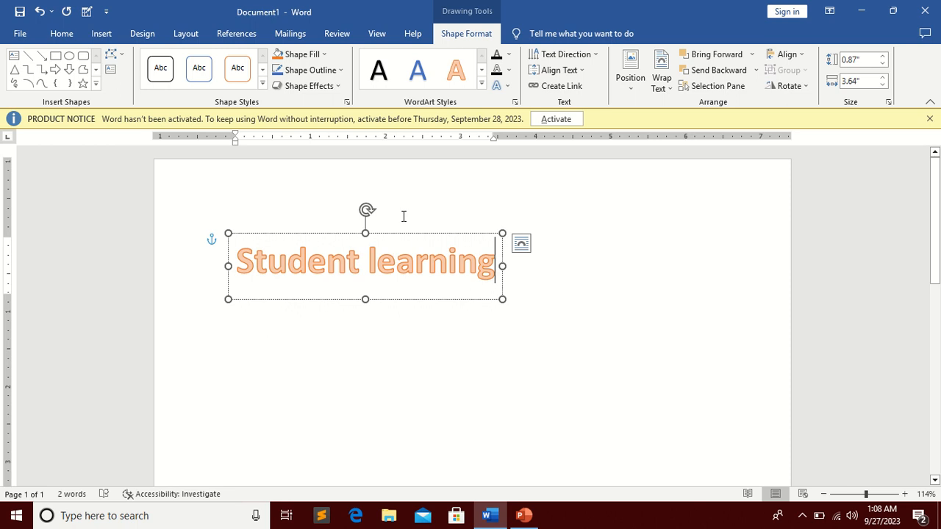
Step: Select the WordArt text and apply a gradient variation as its text fill
click(289, 237)
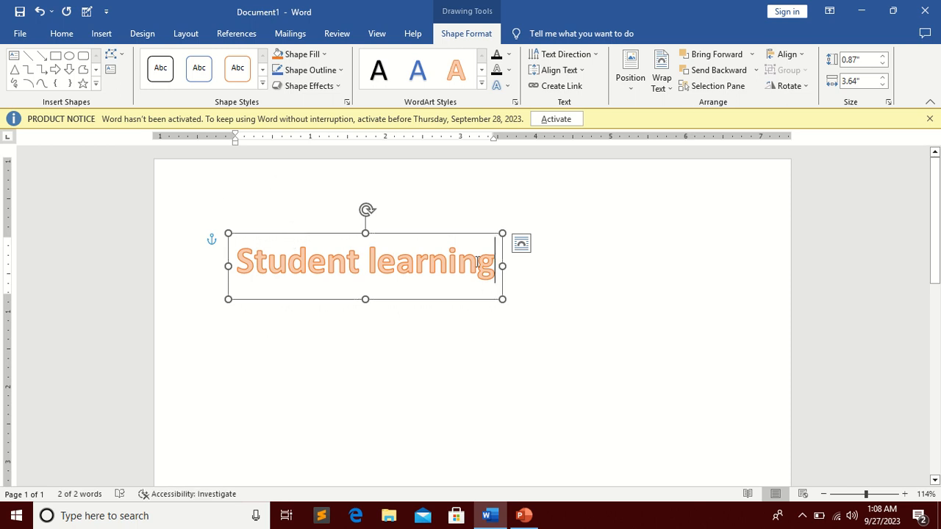
drag(477, 262, 186, 253)
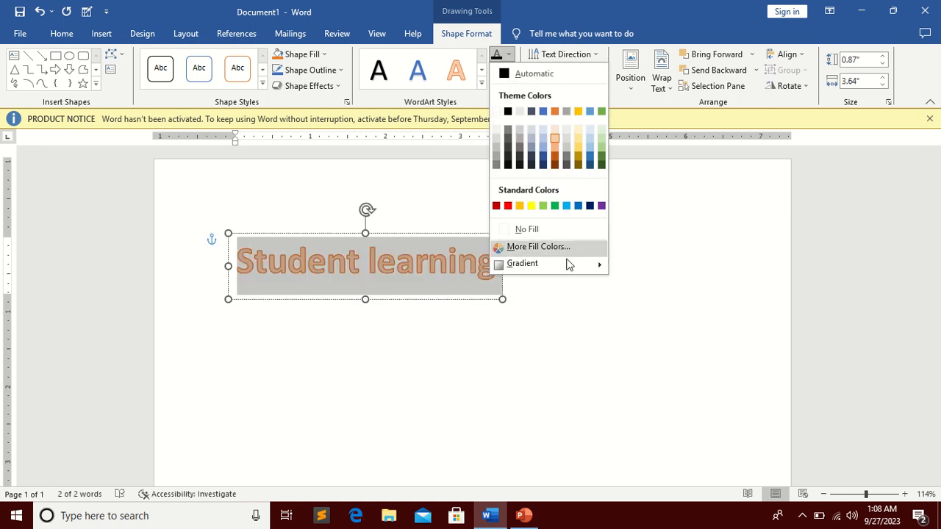
mouse_move(566, 264)
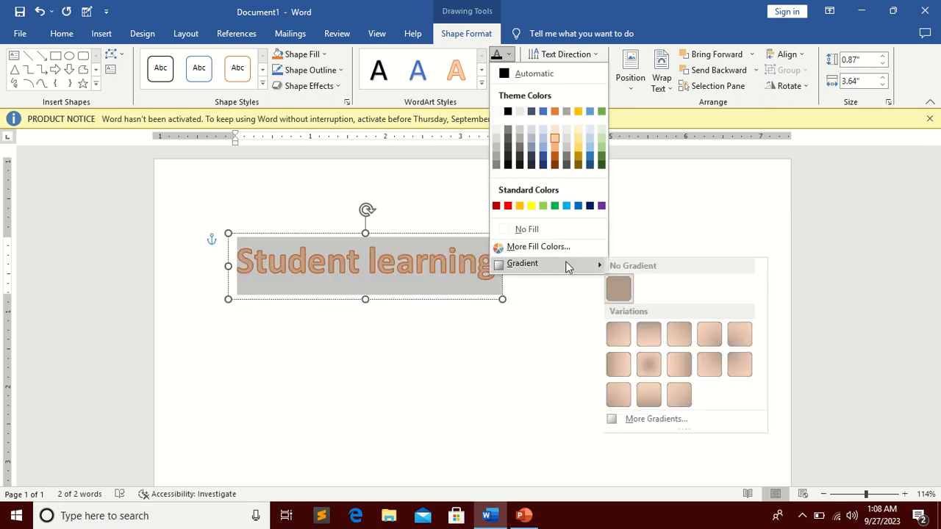
click(643, 355)
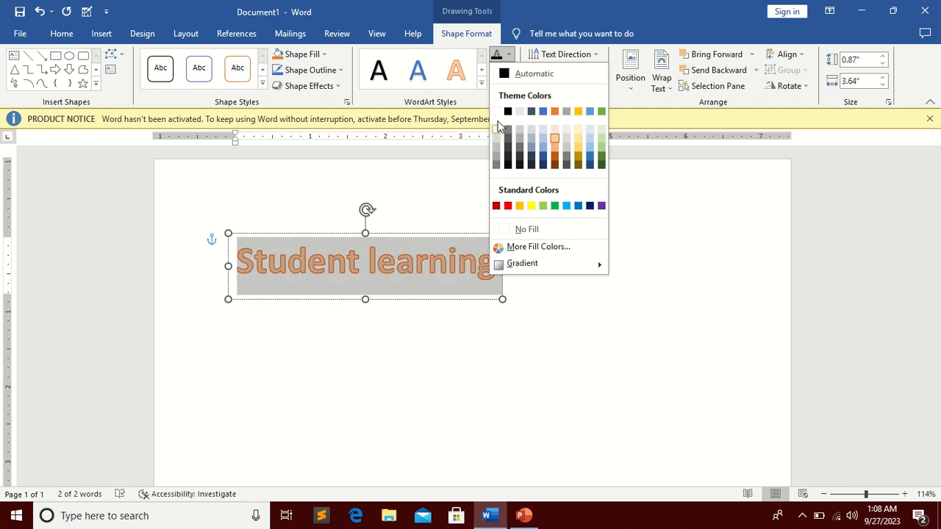
Step: Preview the text outline weight and dash options for the WordArt text
click(509, 74)
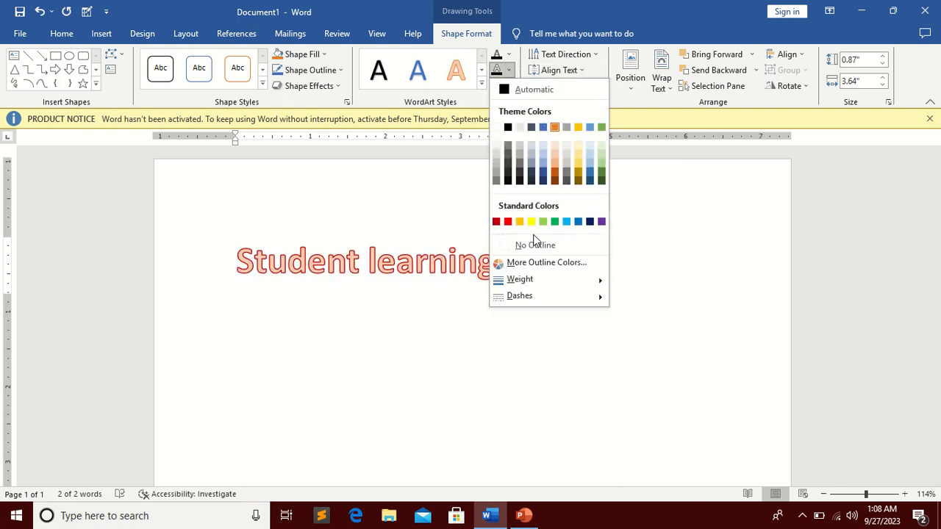
mouse_move(532, 278)
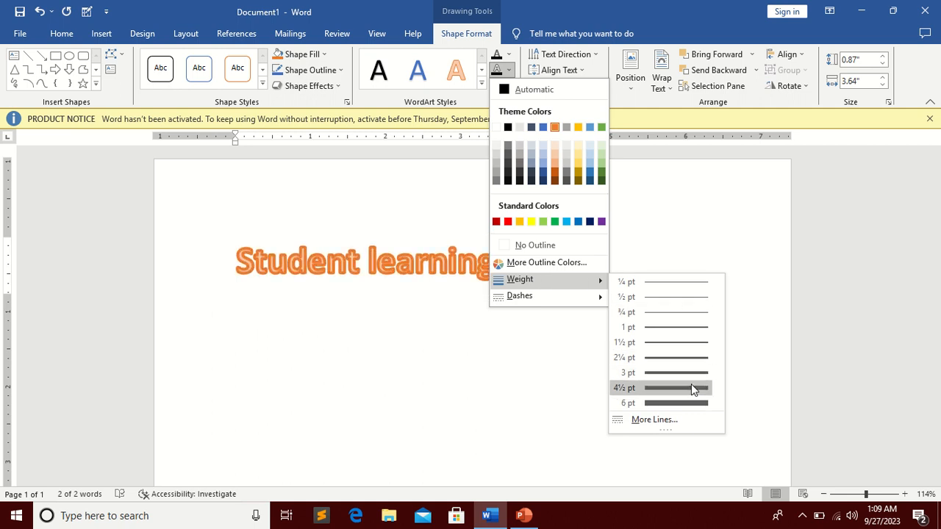
mouse_move(591, 292)
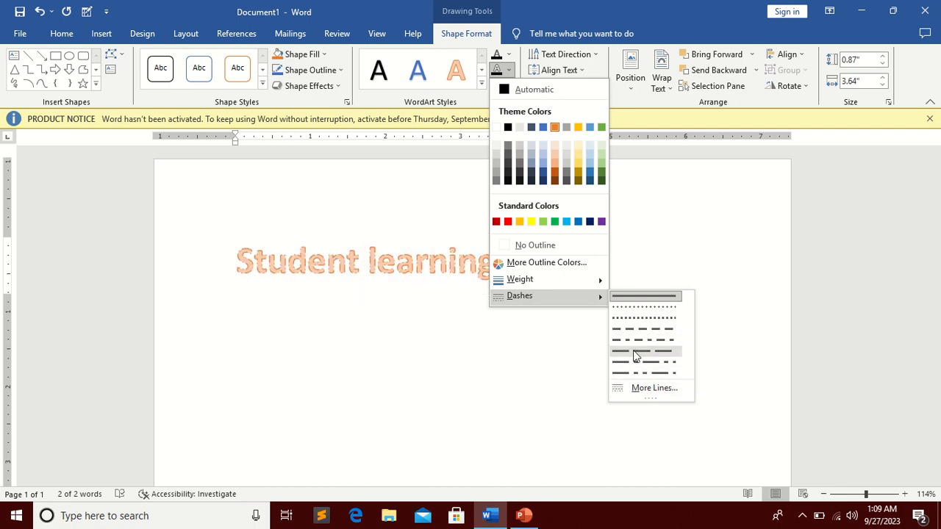
click(428, 108)
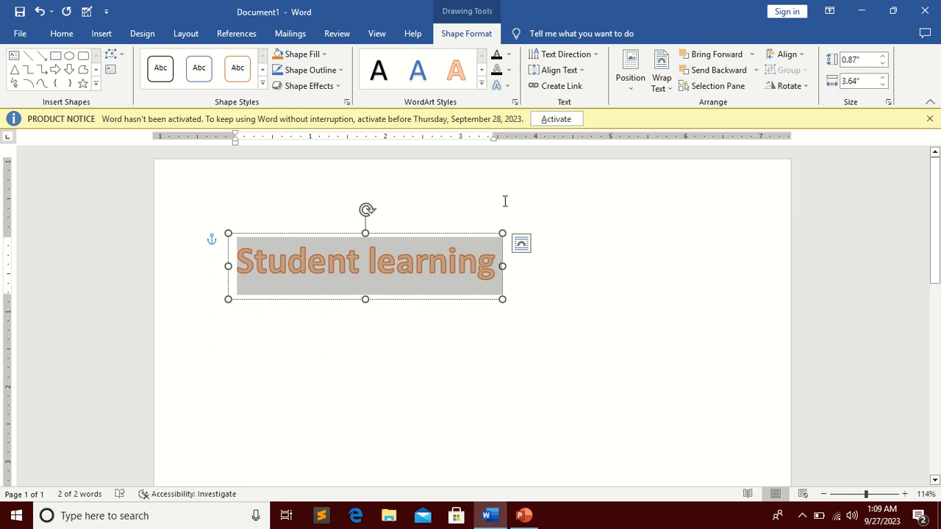
Step: Delete the WordArt text and cut the empty WordArt box from the page
key(Delete)
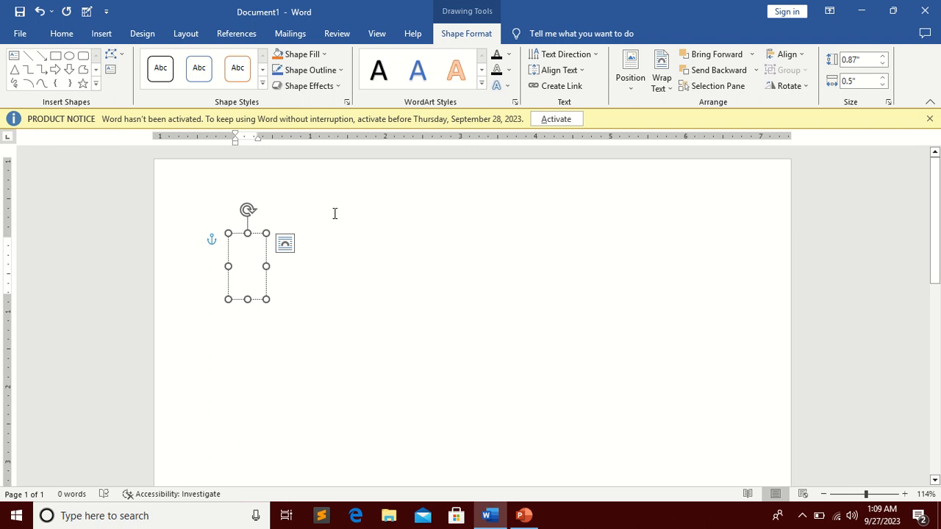
right_click(240, 233)
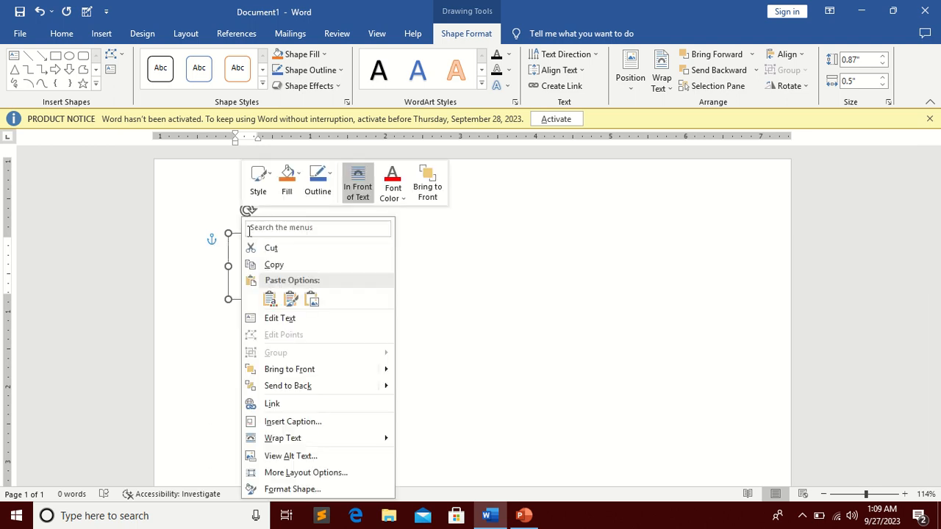
click(269, 247)
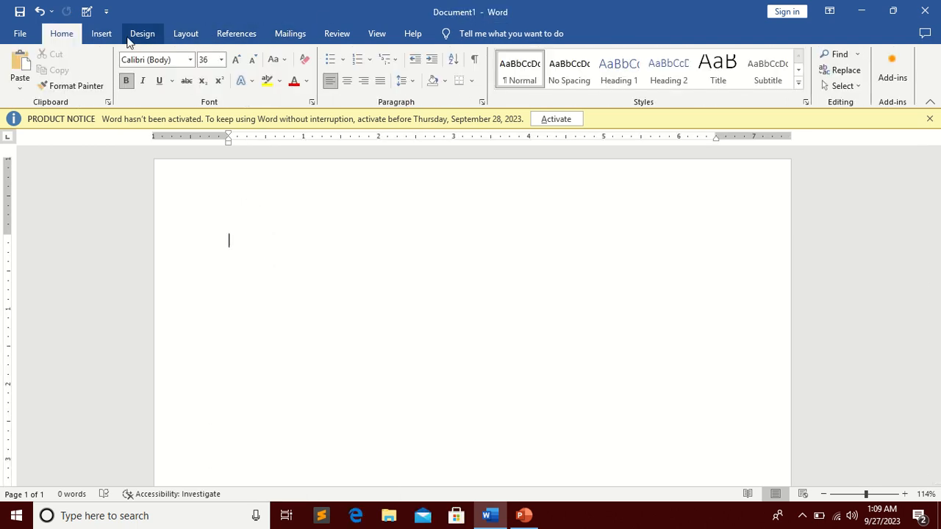
click(101, 36)
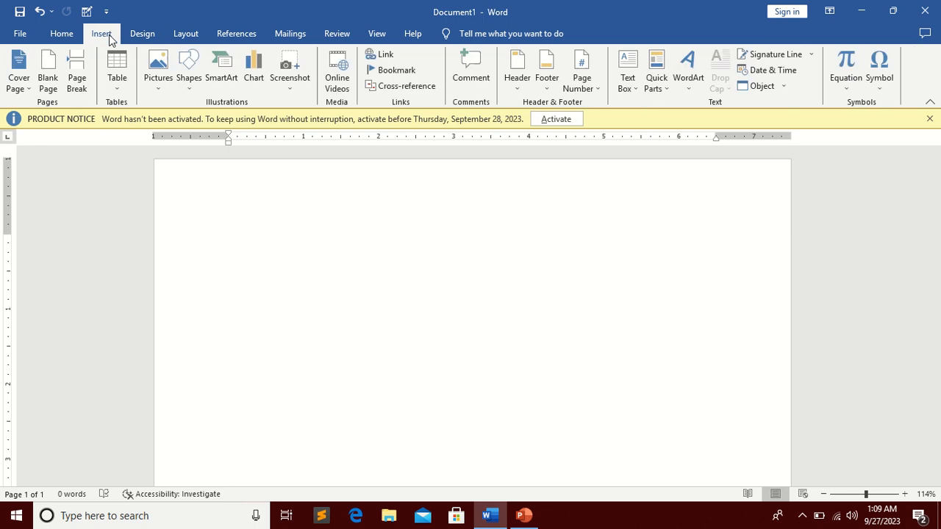
click(697, 87)
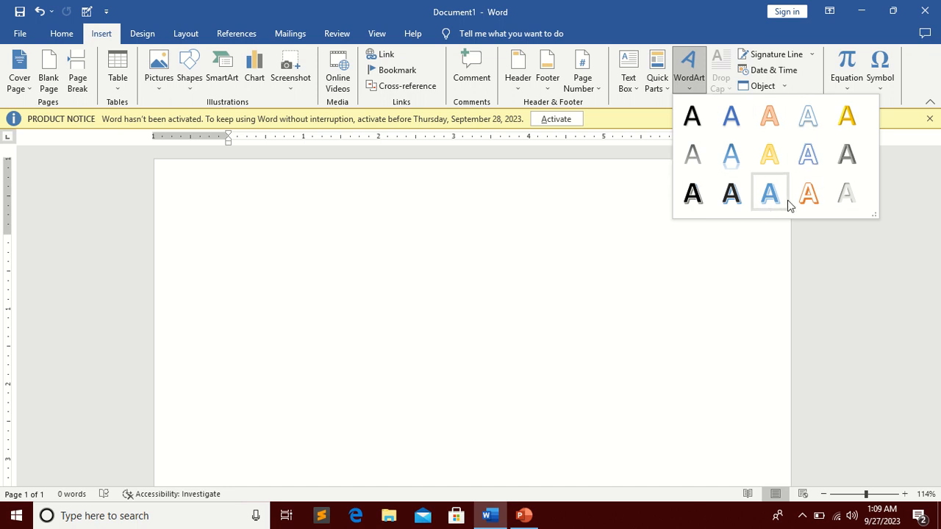
click(385, 172)
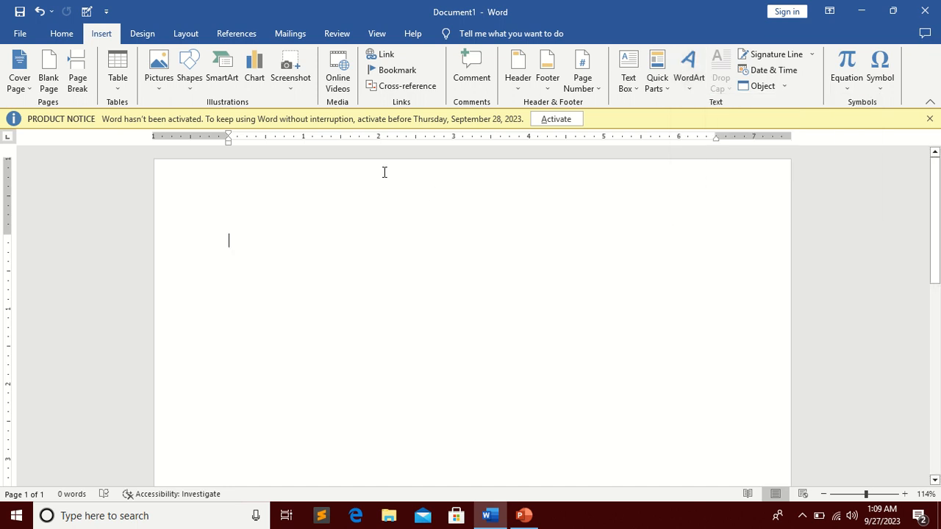
Step: Save the document in the Documents folder as Doc1 with the Word 97-2003 Document file type
click(19, 35)
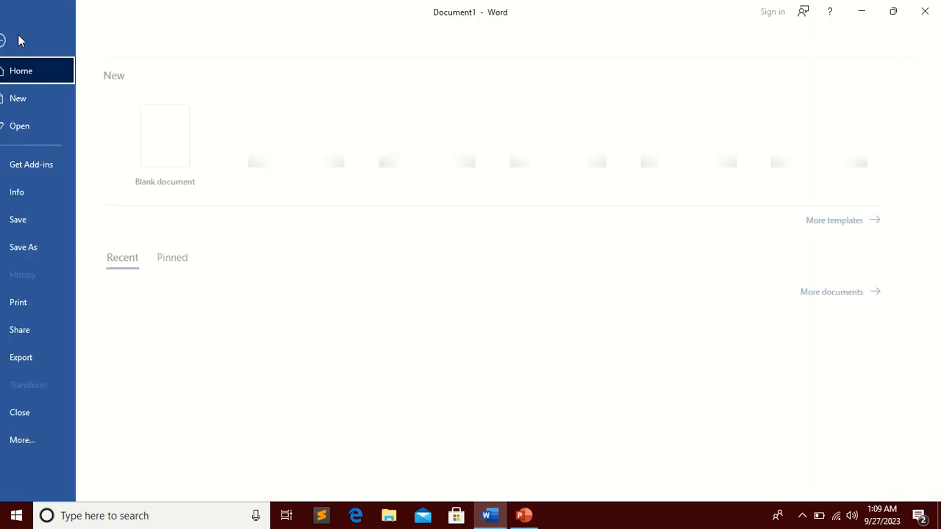
click(49, 219)
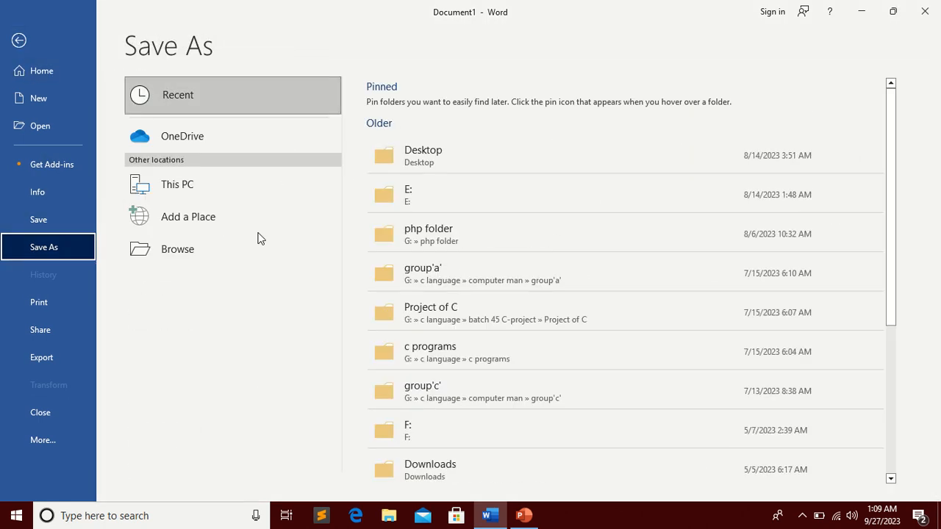
click(181, 248)
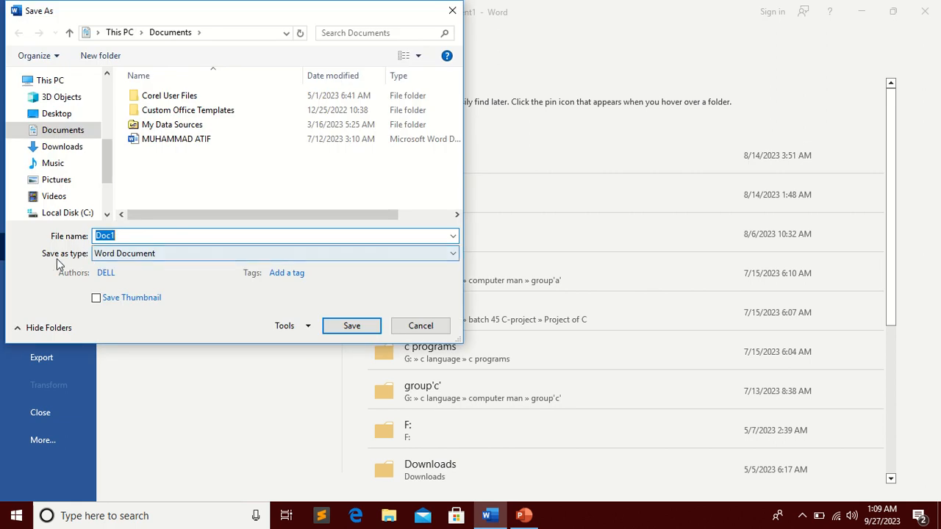
click(447, 256)
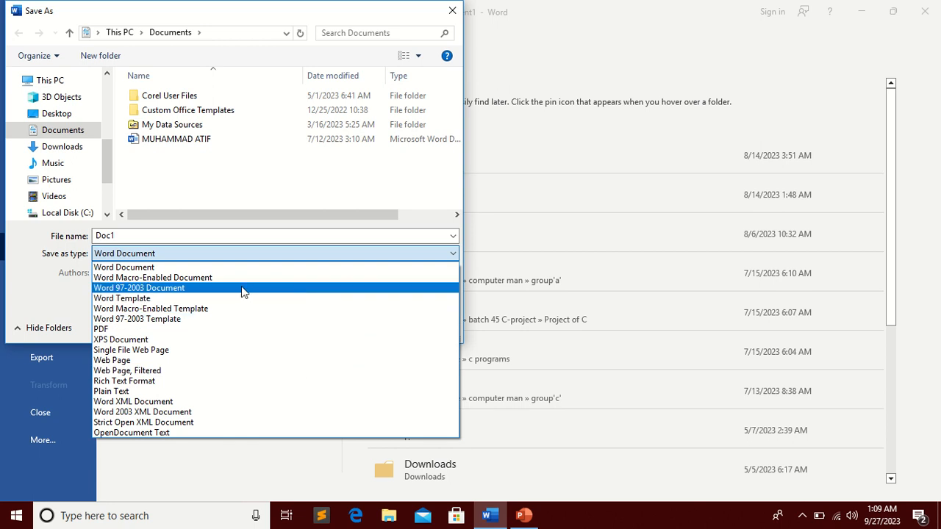
click(209, 291)
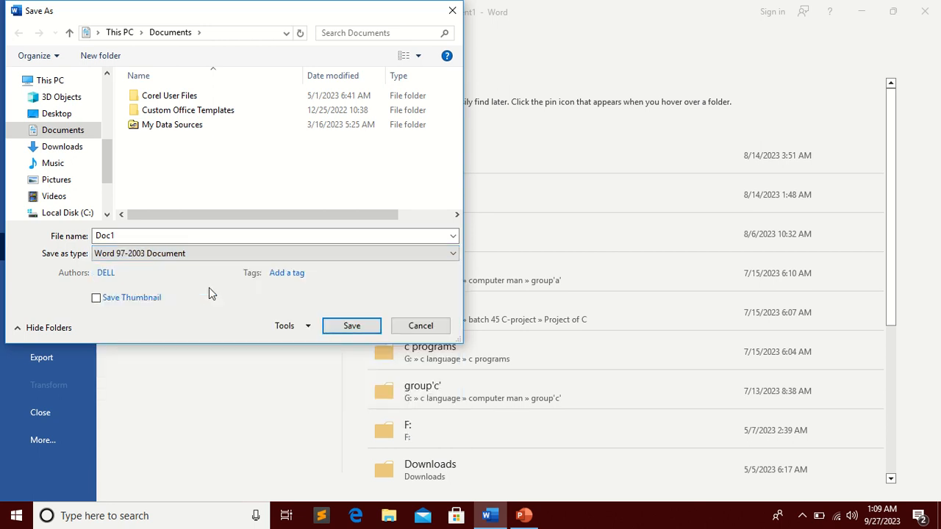
click(351, 327)
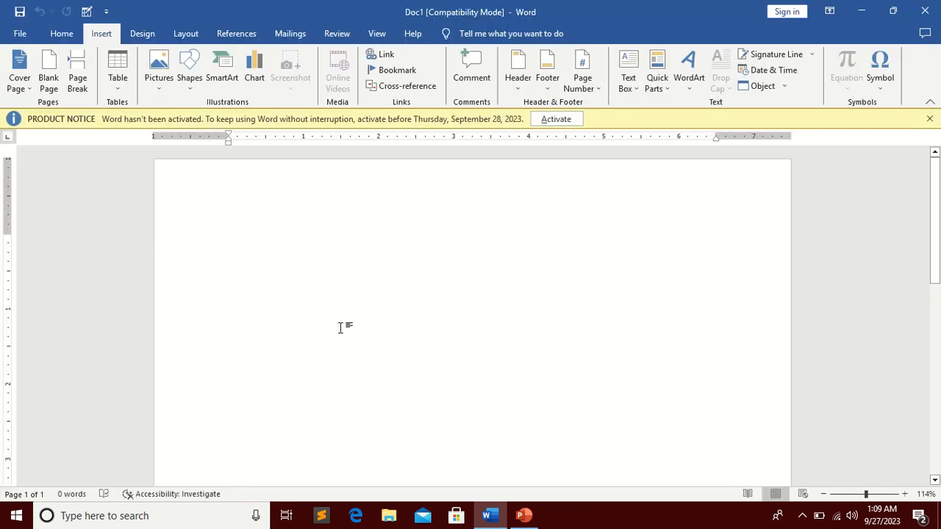
Step: Insert a classic 3D WordArt reading "student learning" in Impact at size 36
click(702, 85)
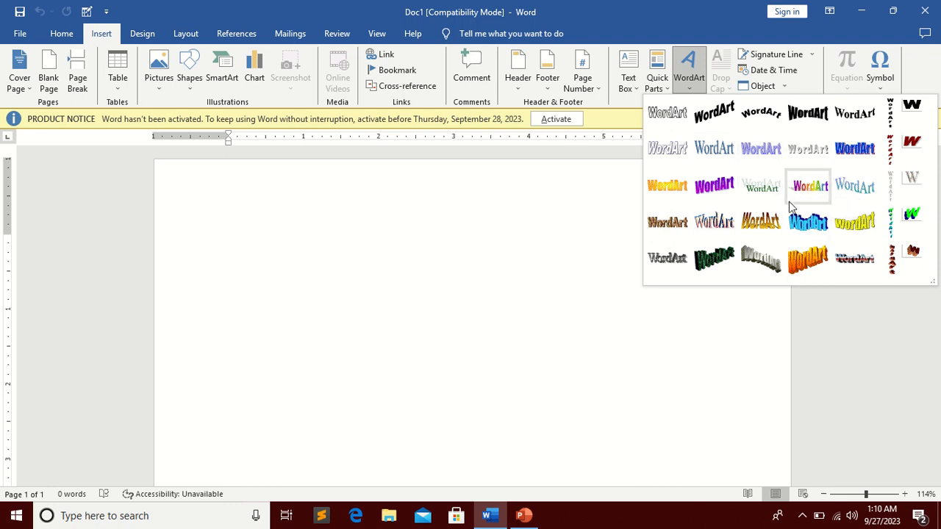
click(769, 245)
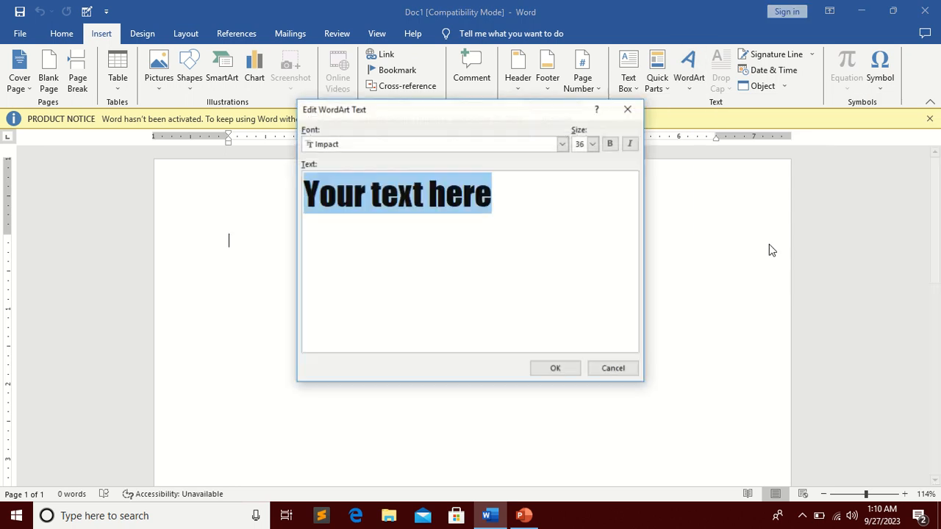
text(S)
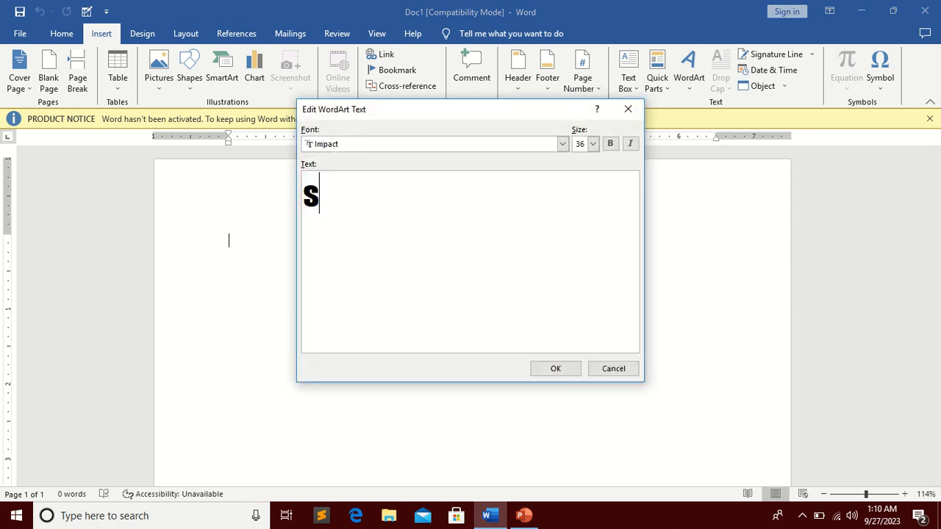
text(tudent learni)
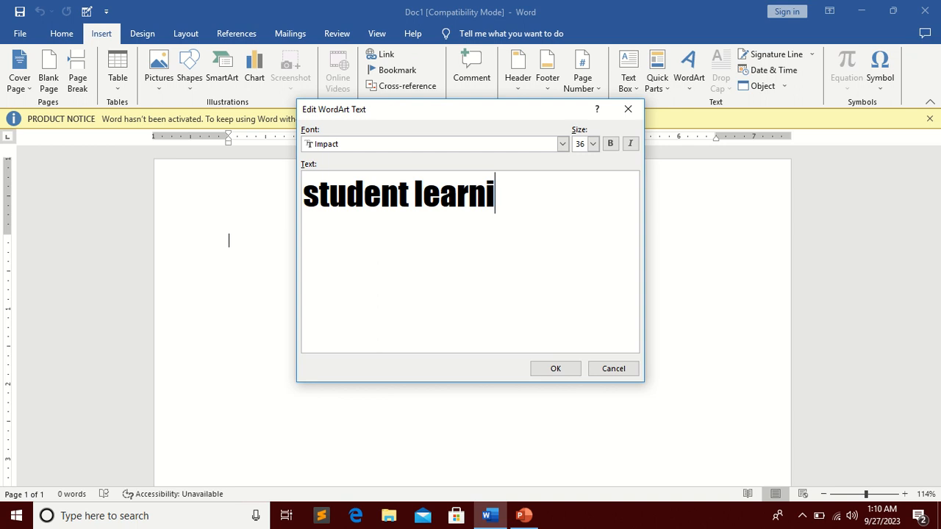
text(ng)
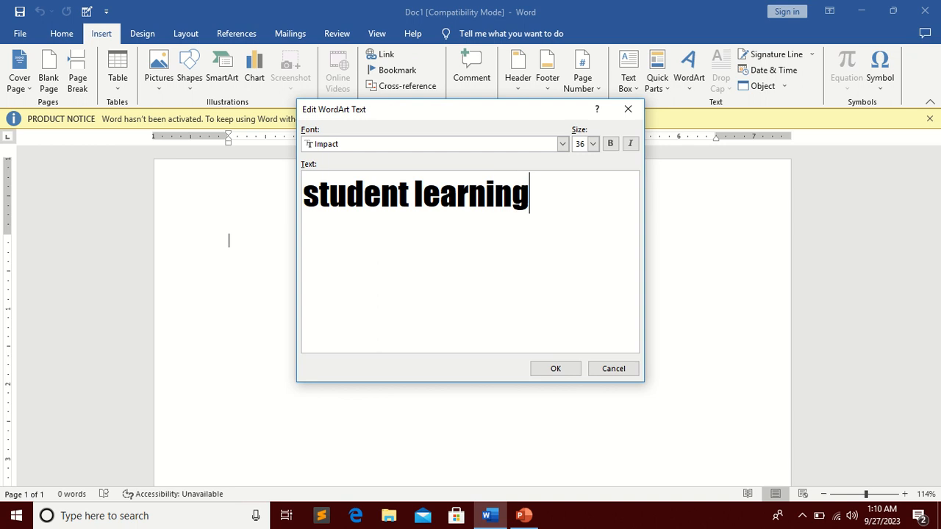
click(562, 145)
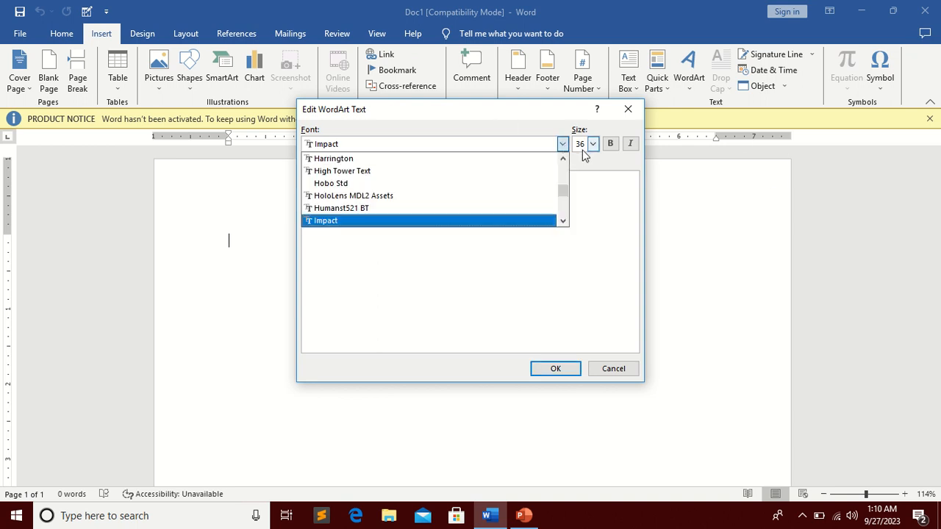
click(596, 147)
click(594, 144)
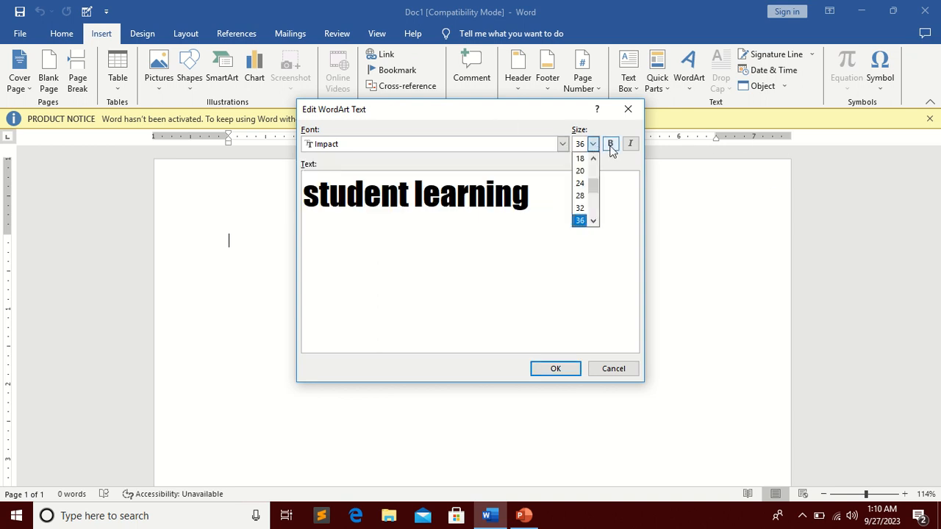
click(521, 253)
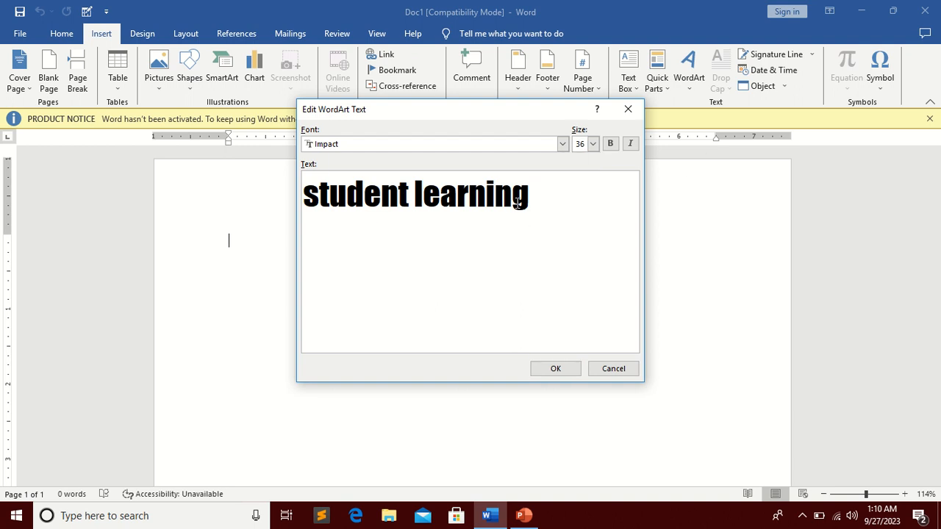
click(555, 369)
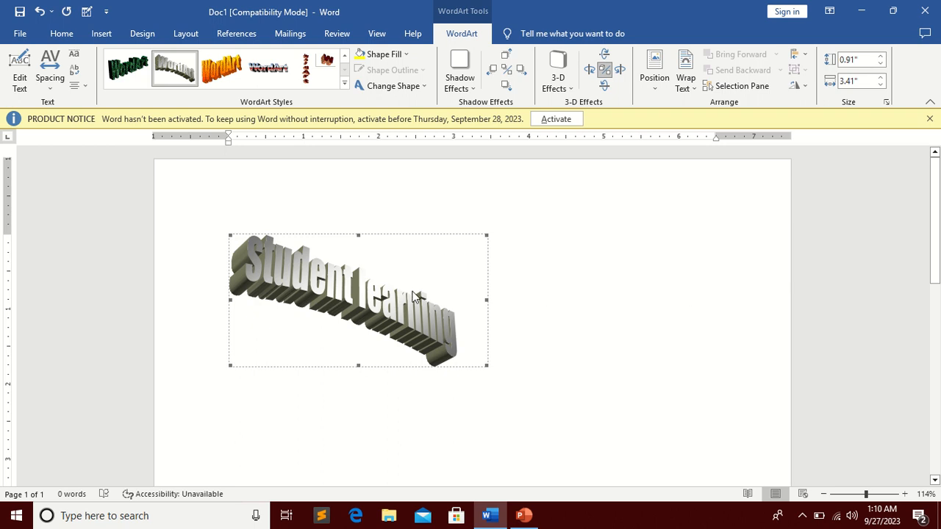
Step: Change the WordArt to the blue wavy style from the WordArt gallery
click(344, 84)
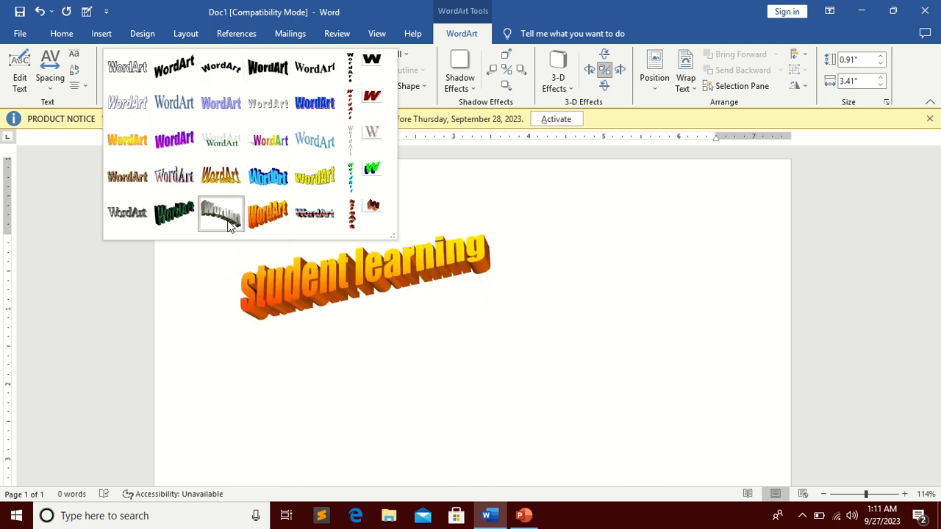
click(269, 186)
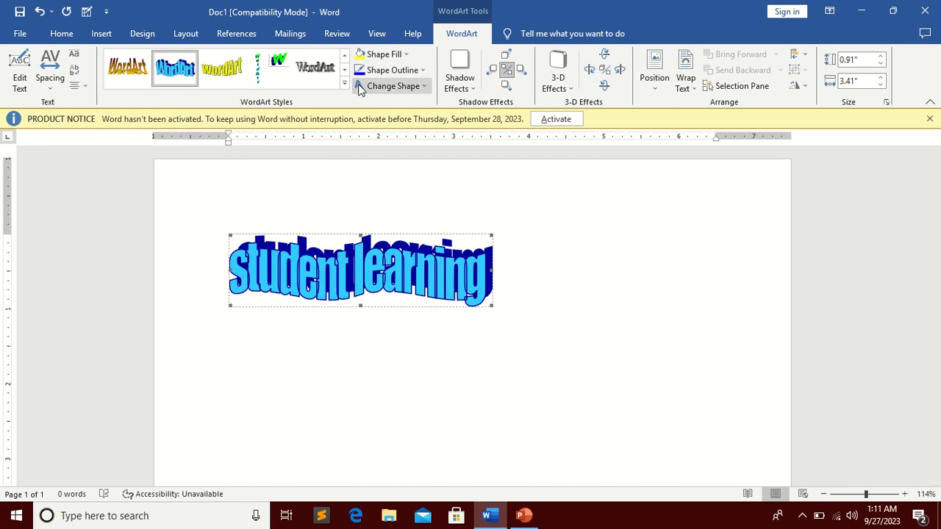
click(380, 54)
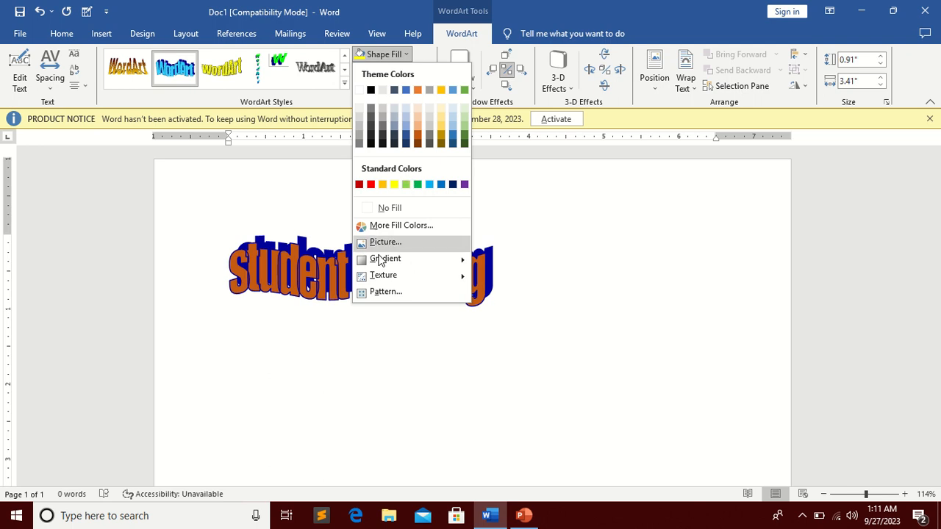
mouse_move(387, 264)
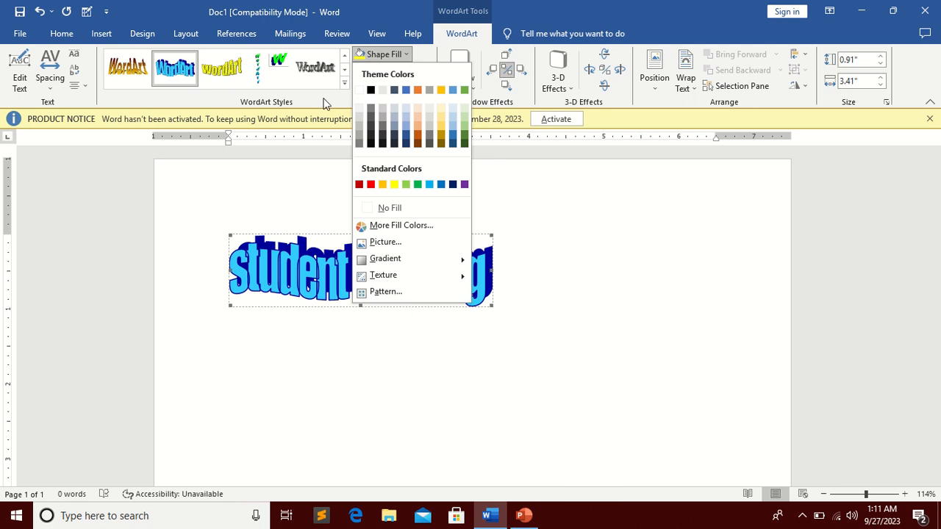
click(326, 103)
mouse_move(446, 2)
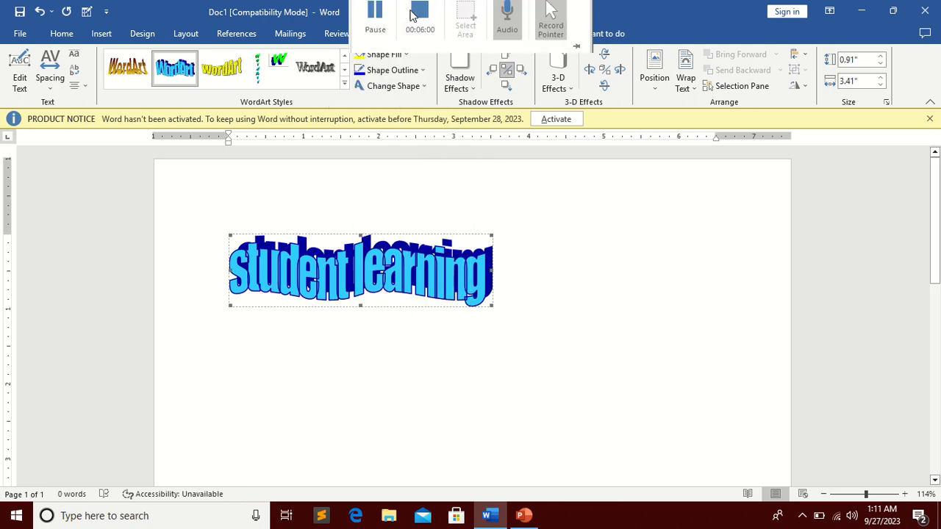
click(373, 30)
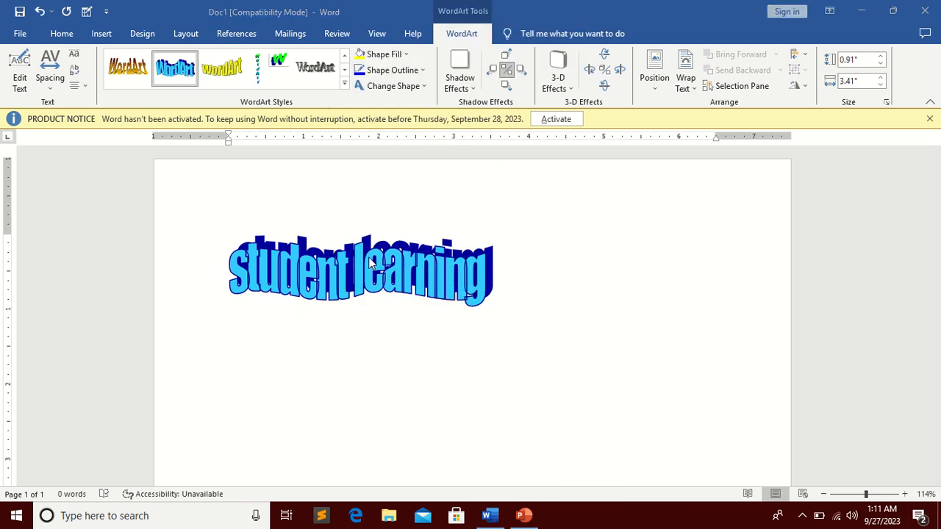
Step: Set the WordArt outline weight to 3 pt
click(422, 71)
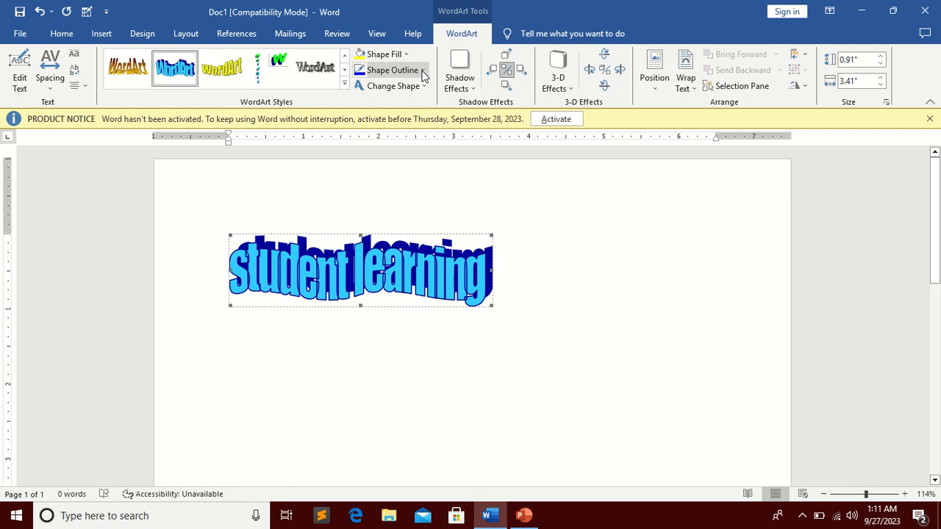
click(423, 71)
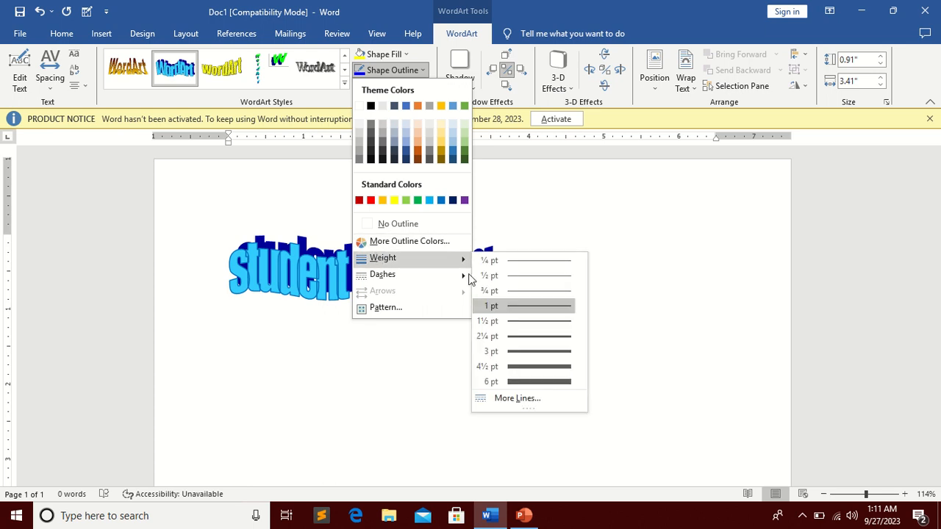
click(542, 352)
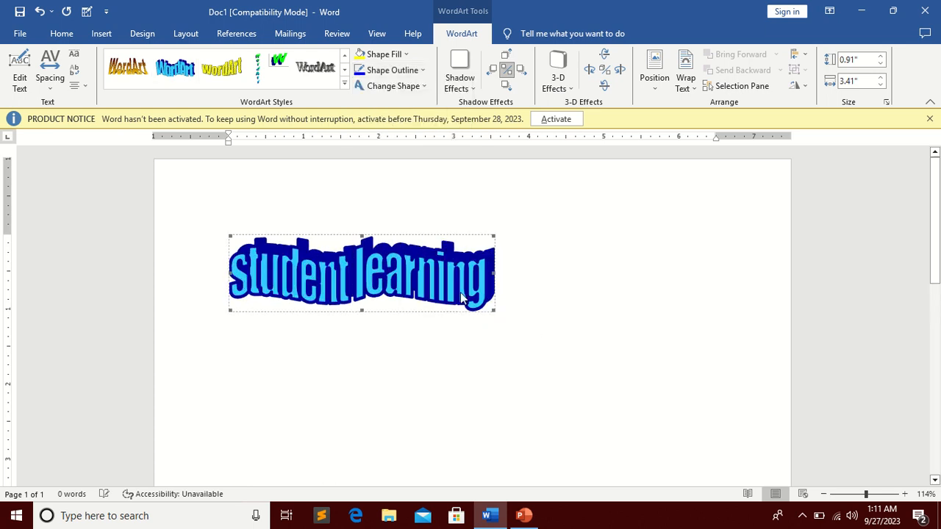
Step: Preview the fill and outline dash options for the WordArt
click(403, 57)
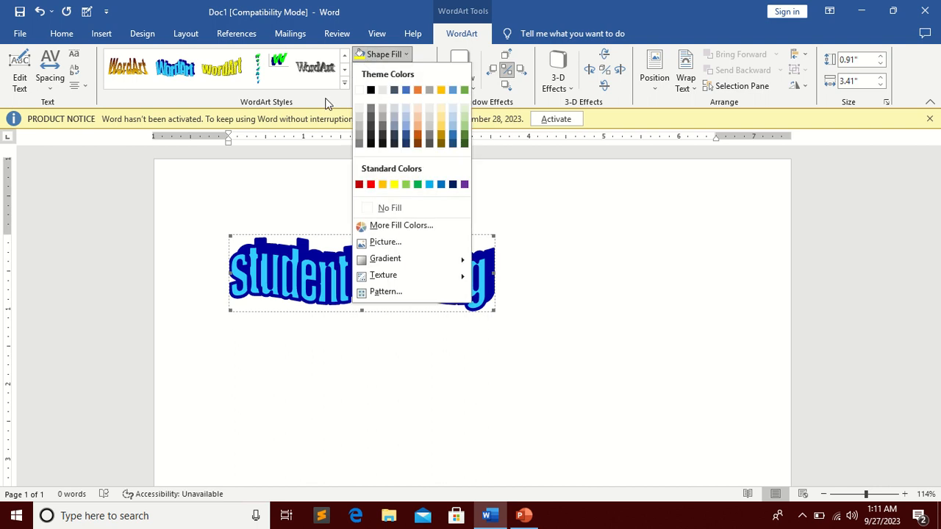
click(403, 58)
click(420, 69)
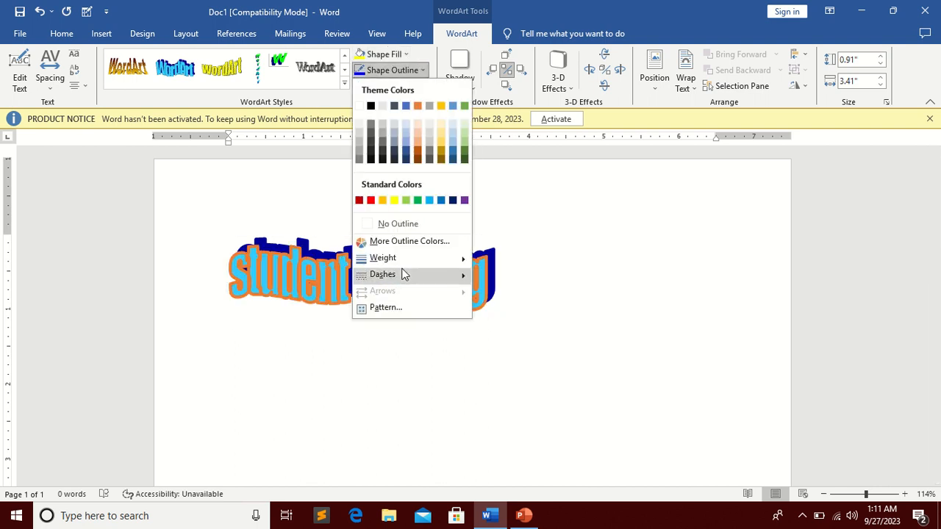
mouse_move(462, 275)
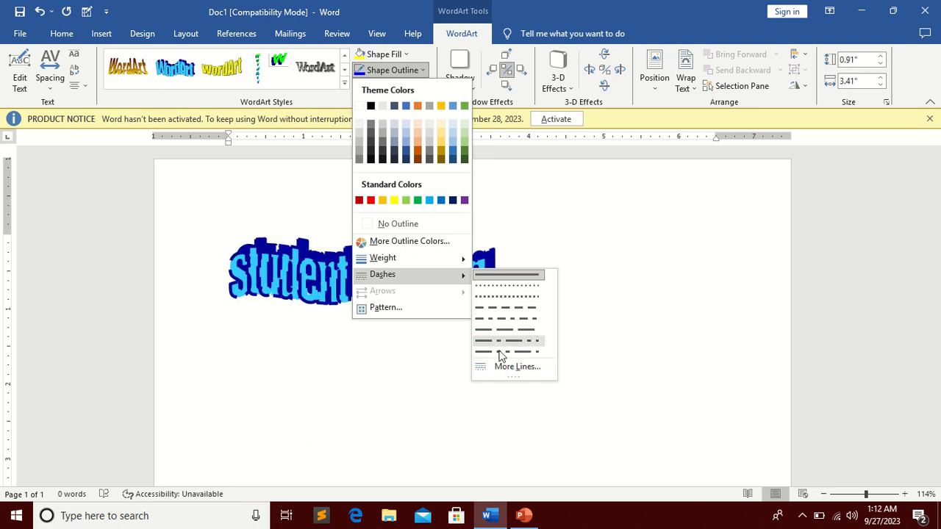
click(315, 107)
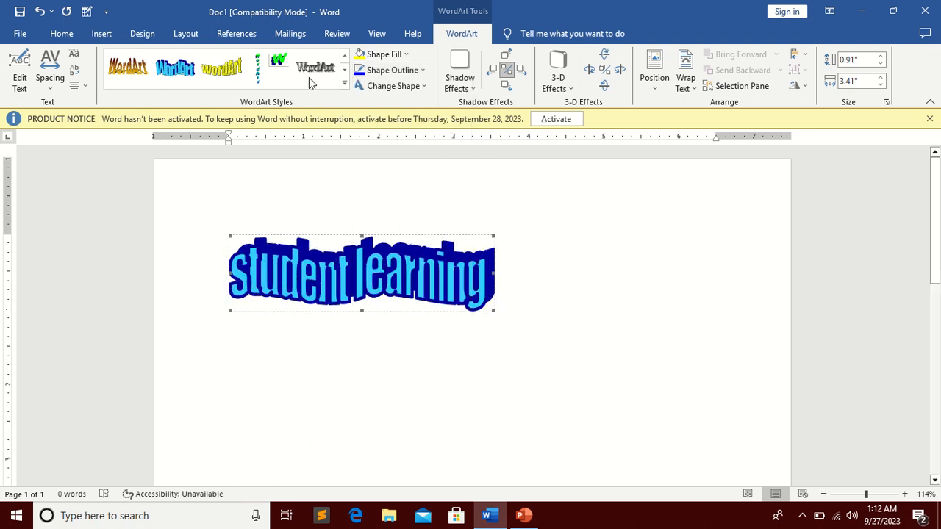
Step: Apply the rainbow-coloured style from the WordArt gallery to the WordArt
click(423, 87)
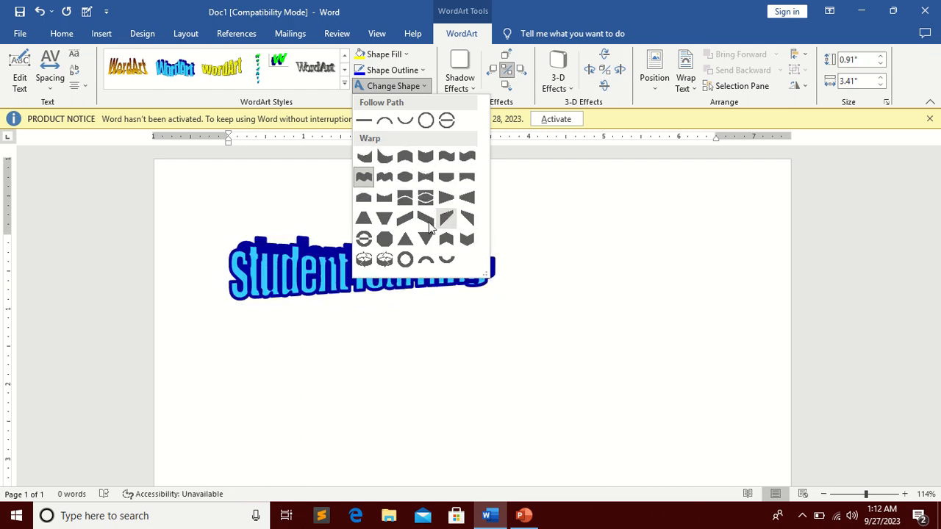
click(315, 91)
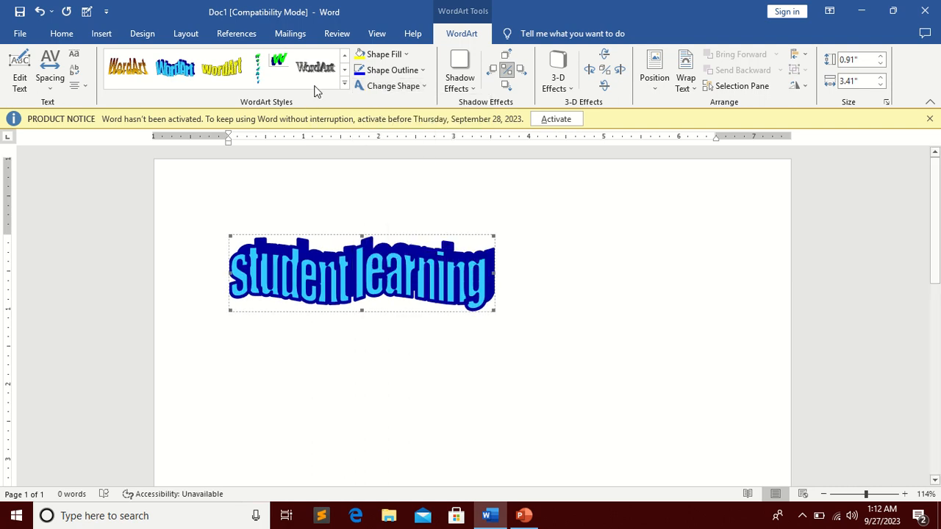
click(464, 88)
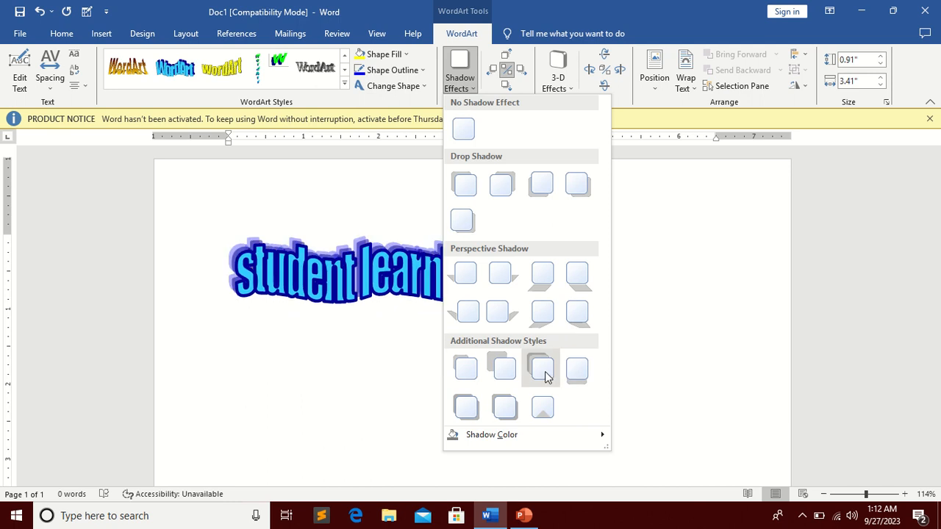
click(350, 79)
click(345, 84)
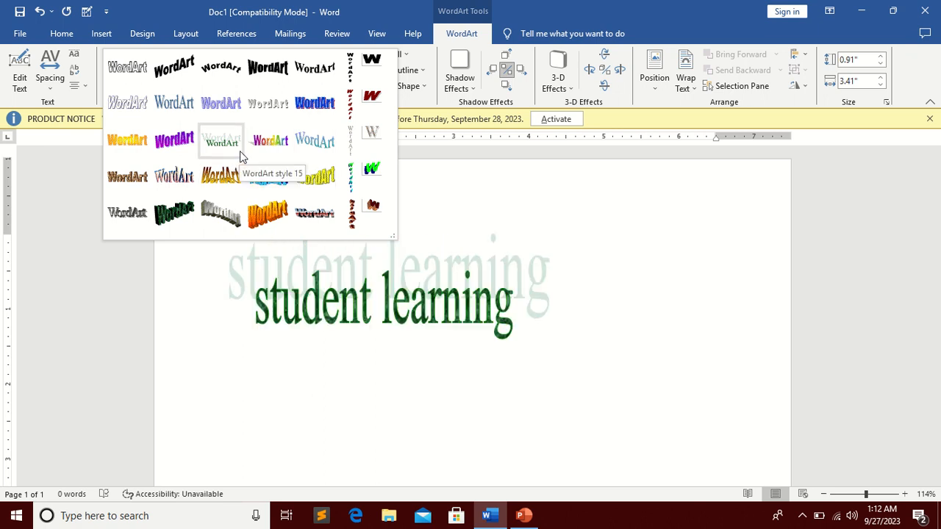
click(274, 150)
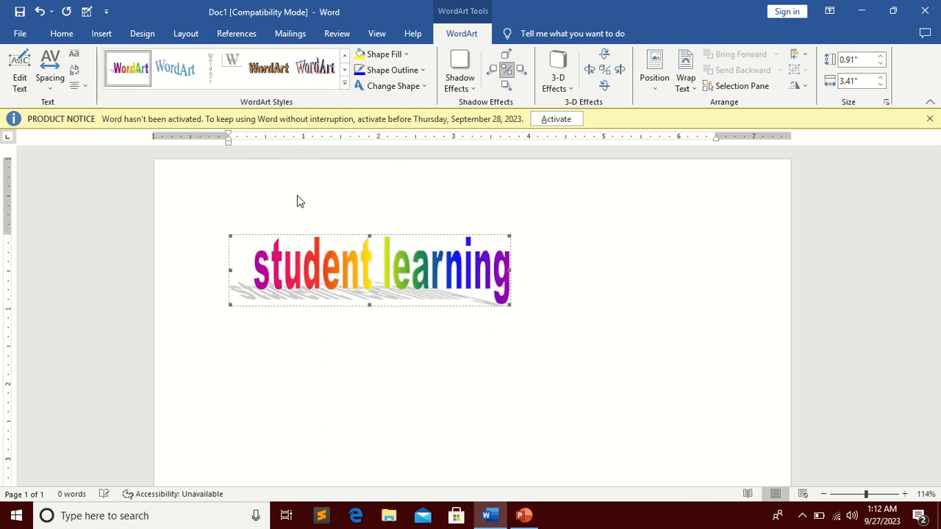
Step: Preview the shadow effect and shadow colour options for the WordArt
click(472, 89)
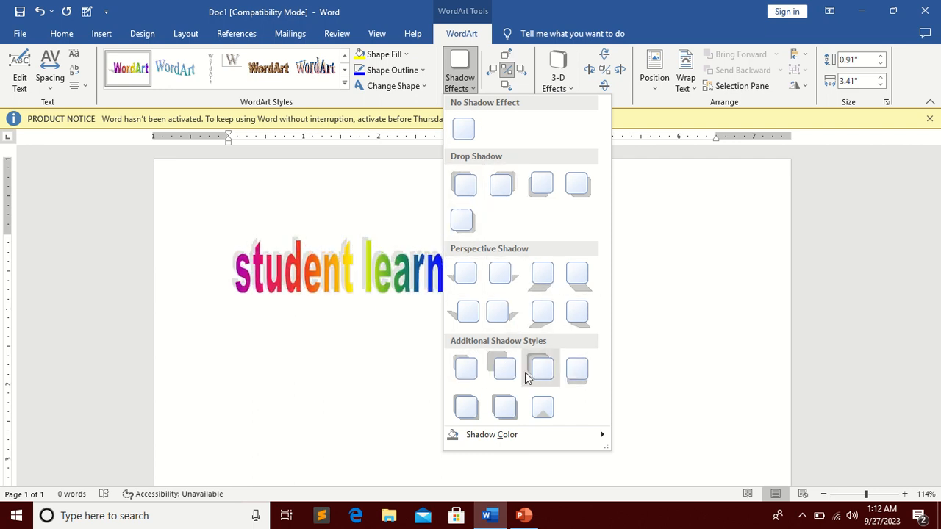
mouse_move(505, 440)
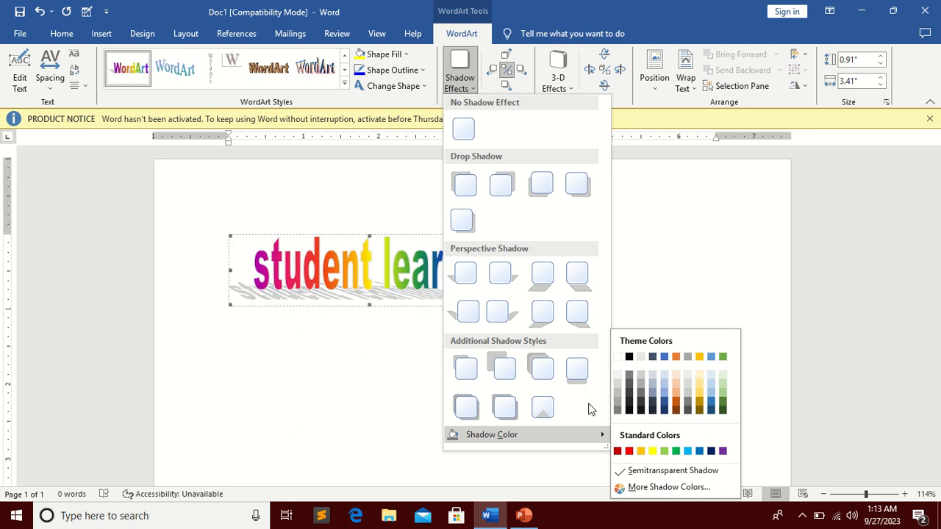
click(383, 109)
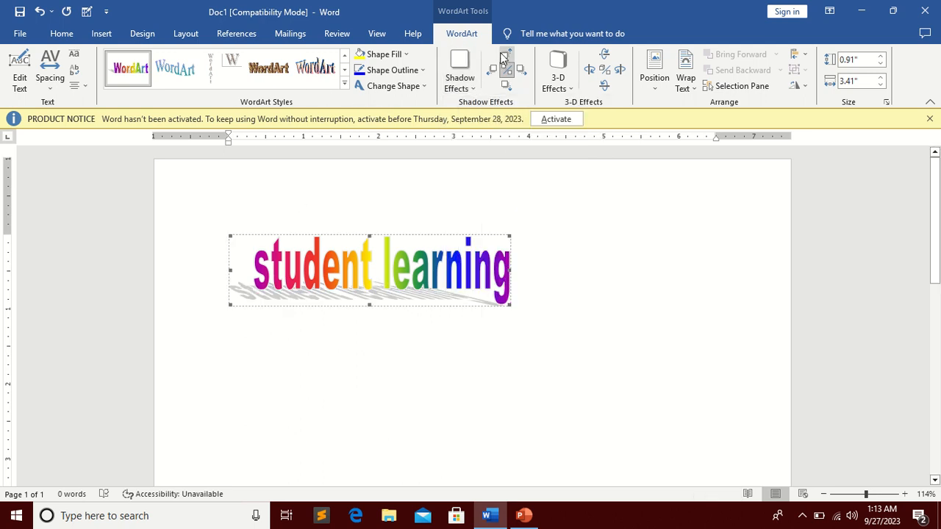
click(475, 81)
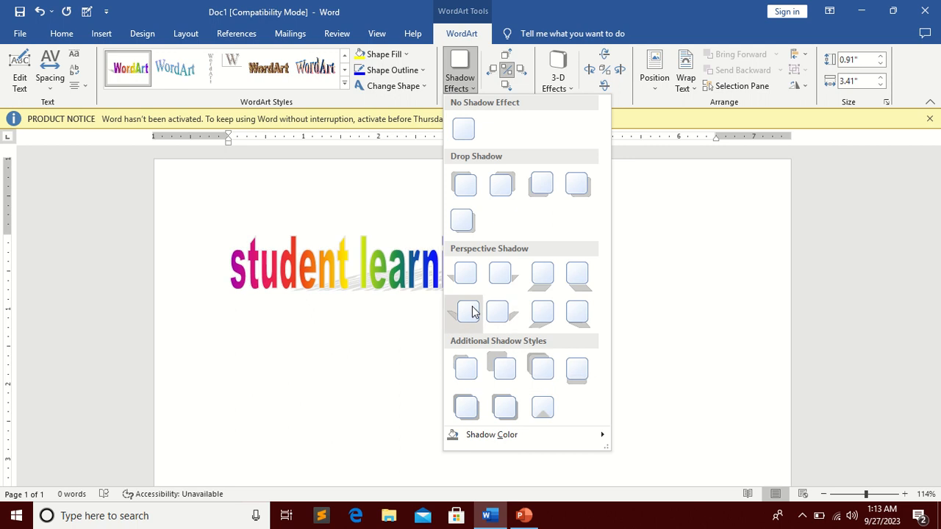
click(407, 103)
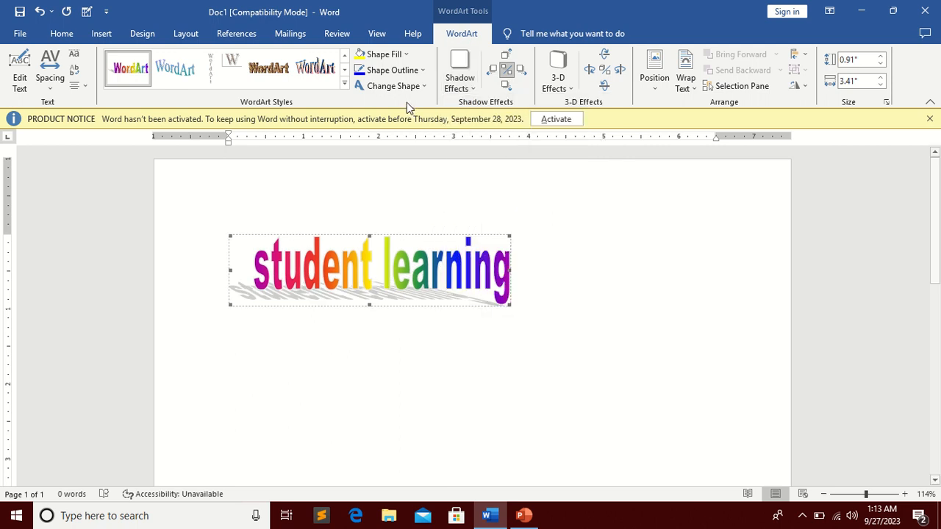
Step: Nudge the WordArt shadow to the right nine times
click(521, 69)
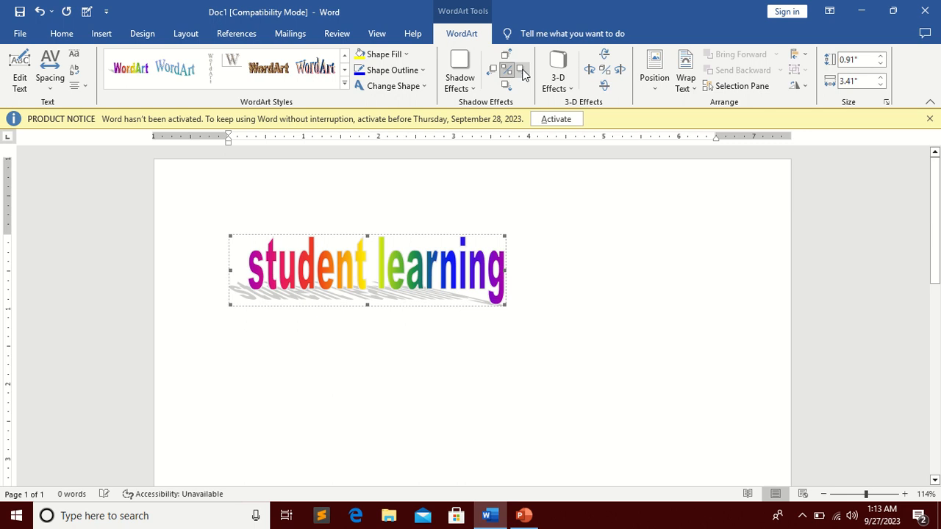
click(520, 69)
click(520, 69)
click(520, 69)
click(520, 69)
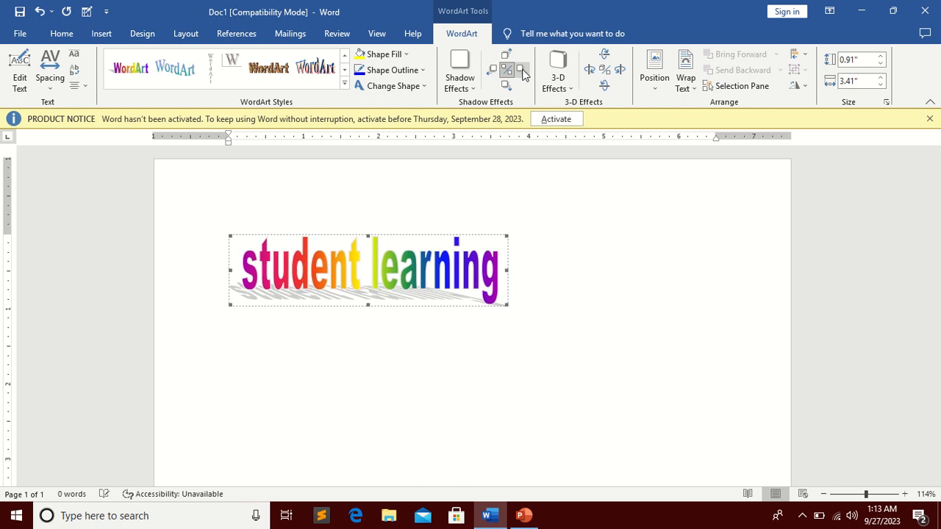
click(521, 69)
click(521, 69)
click(520, 69)
click(520, 69)
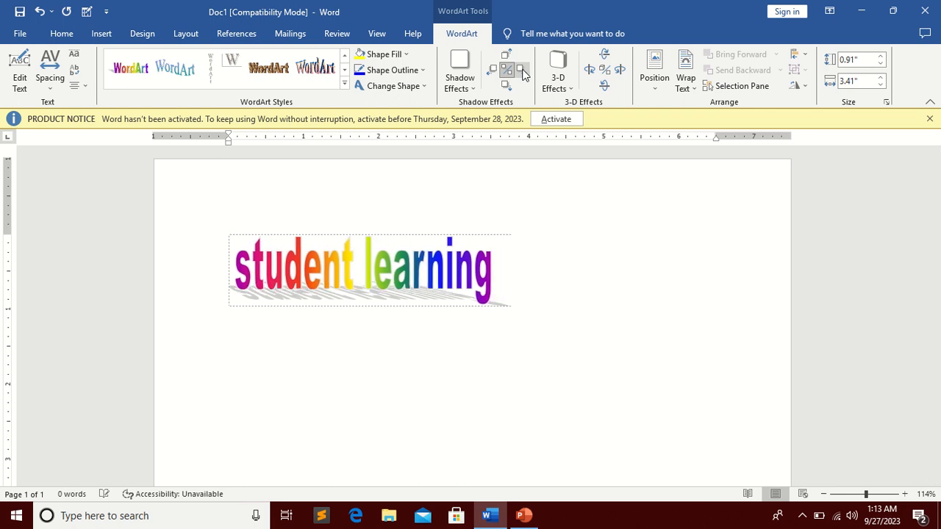
Step: Nudge the WordArt shadow right six more times and left once
click(521, 69)
click(521, 70)
click(521, 70)
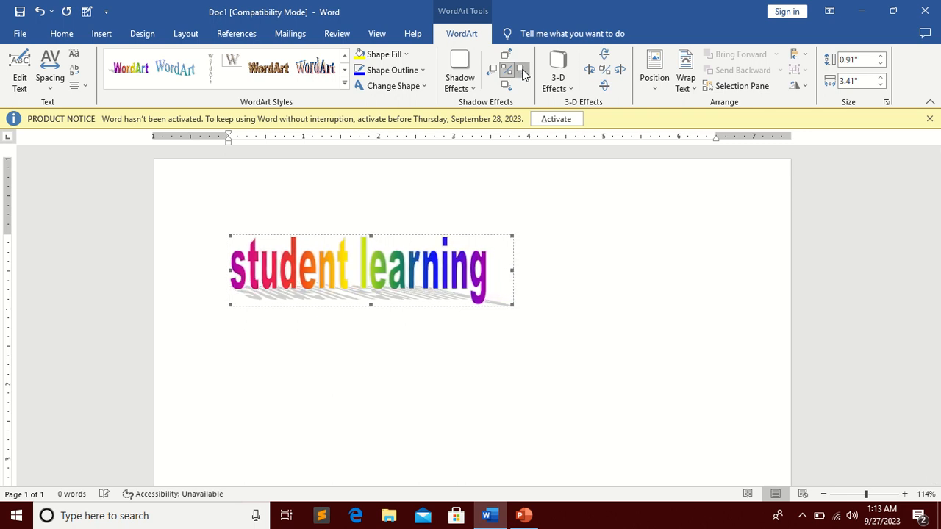
click(522, 70)
click(522, 70)
click(522, 70)
click(522, 70)
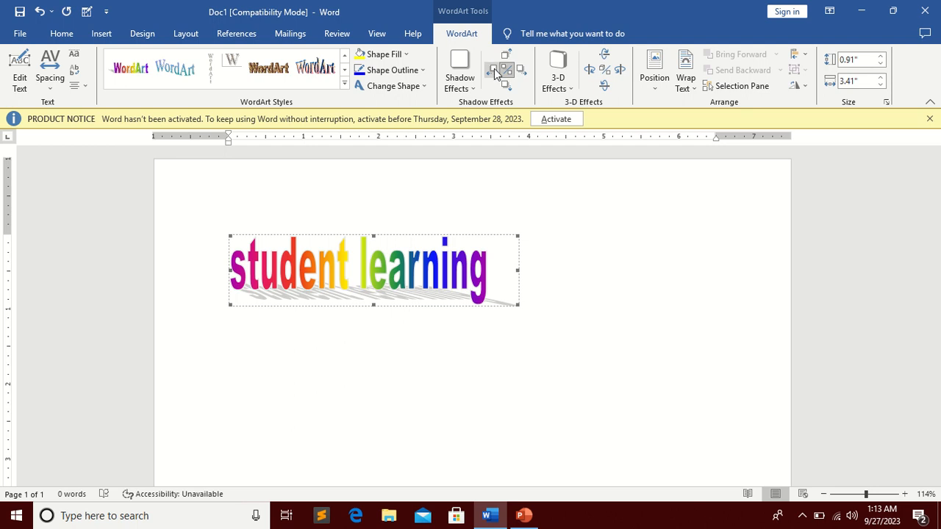
click(495, 72)
Step: Nudge the WordArt shadow up six times and down twice
click(506, 59)
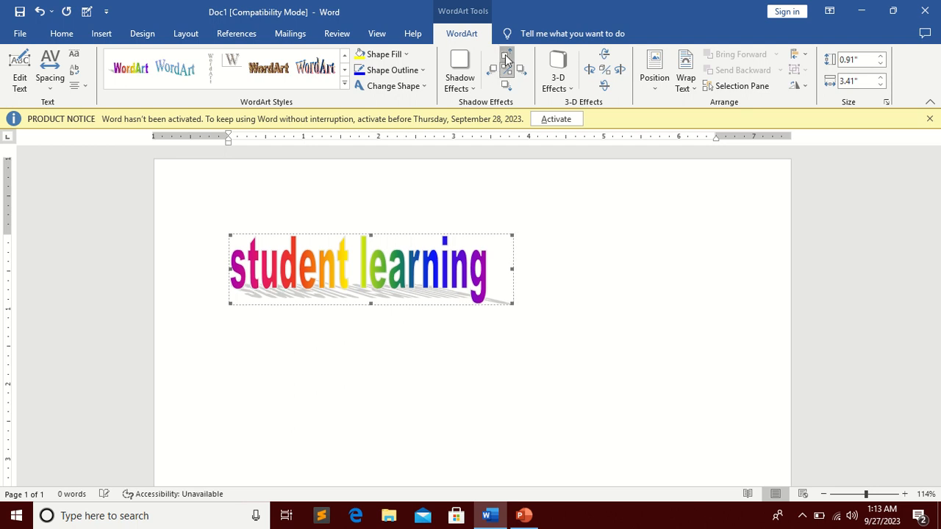
click(506, 59)
click(506, 58)
click(506, 59)
click(505, 59)
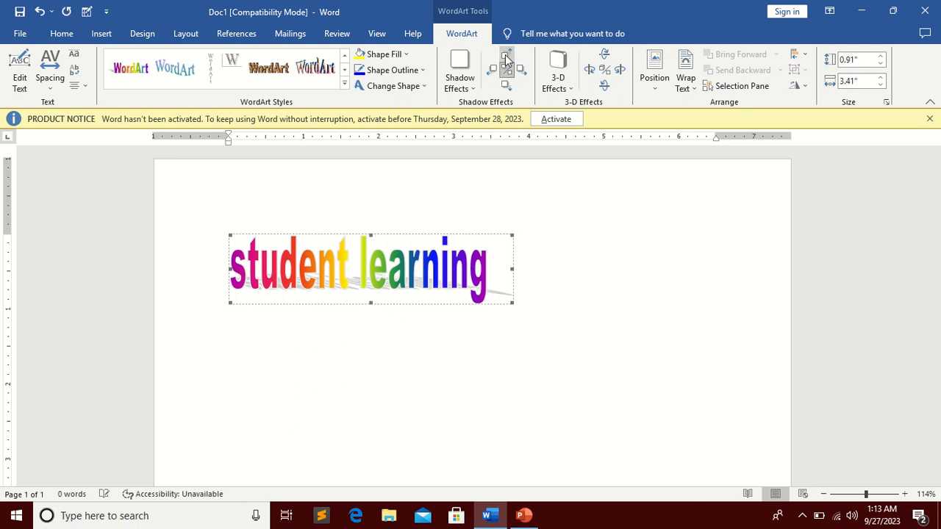
click(506, 59)
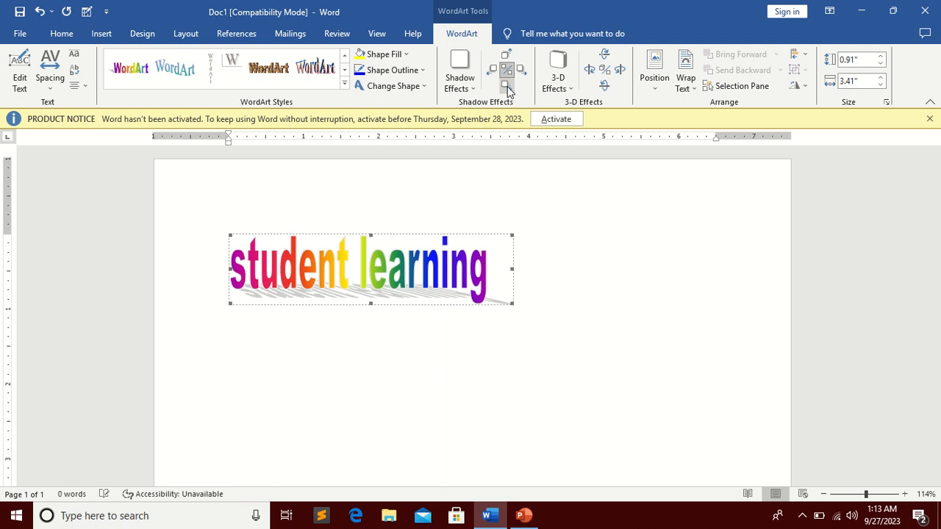
click(507, 86)
click(506, 86)
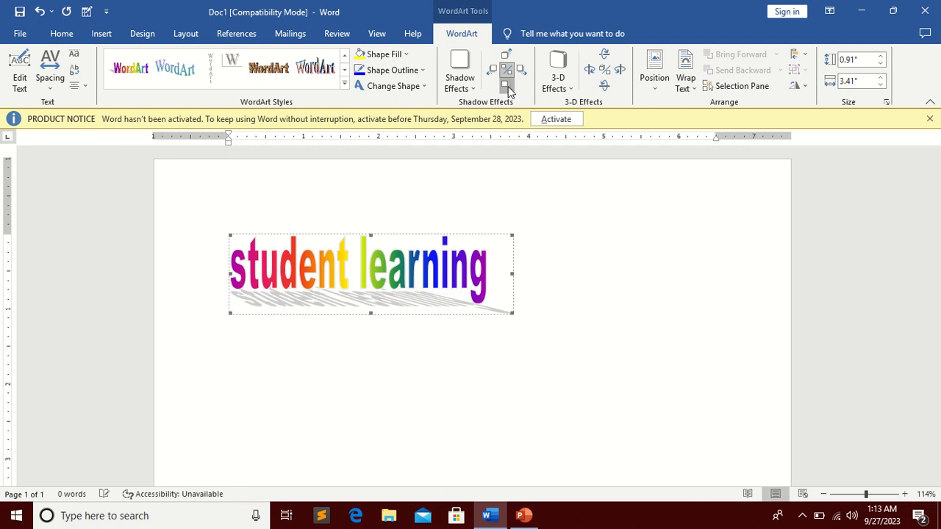
Step: Preview the 3-D effect colour options for the WordArt without applying any
click(565, 88)
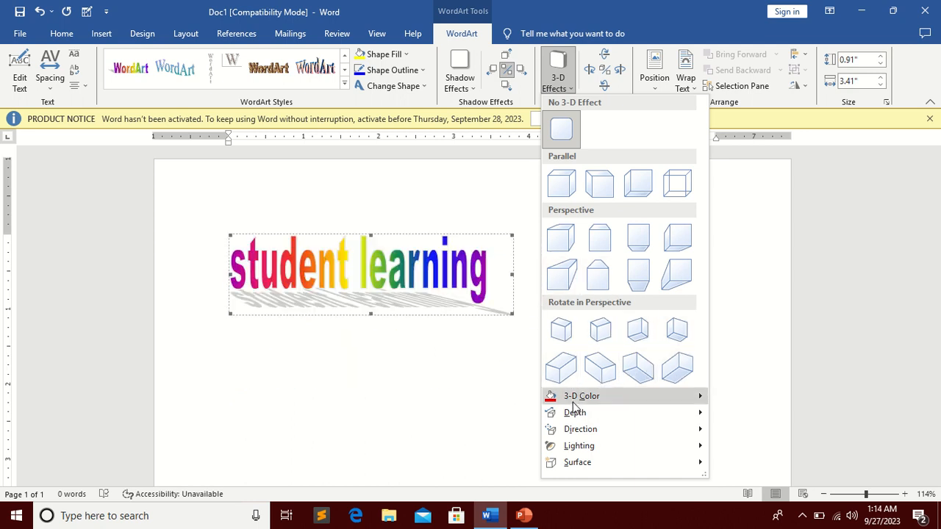
mouse_move(575, 402)
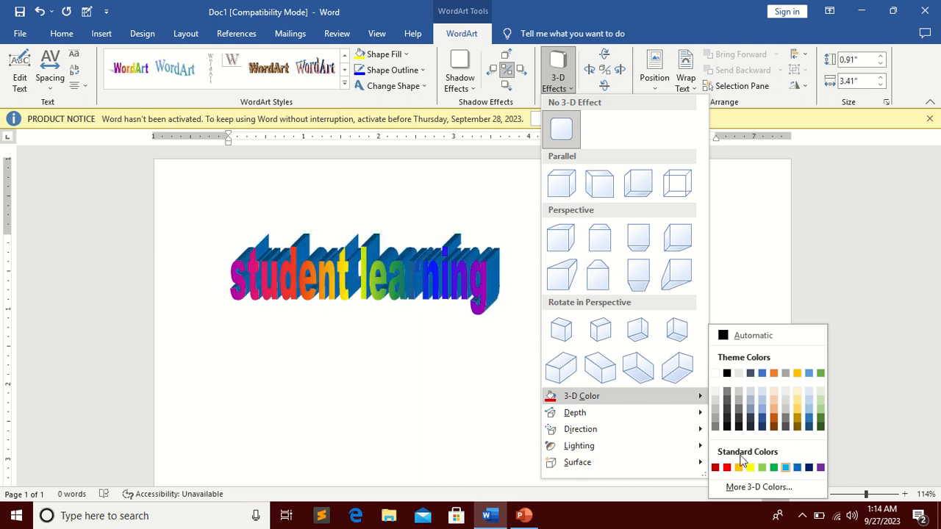
mouse_move(701, 418)
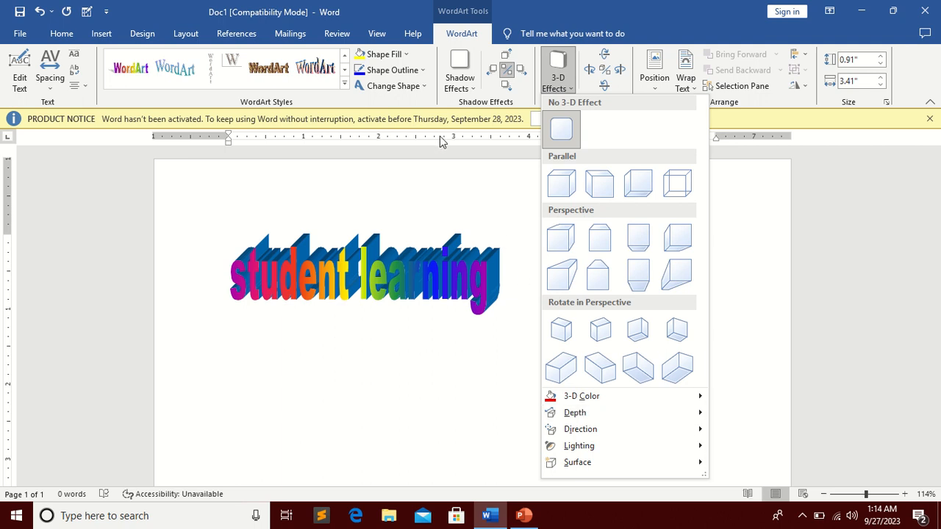
click(416, 97)
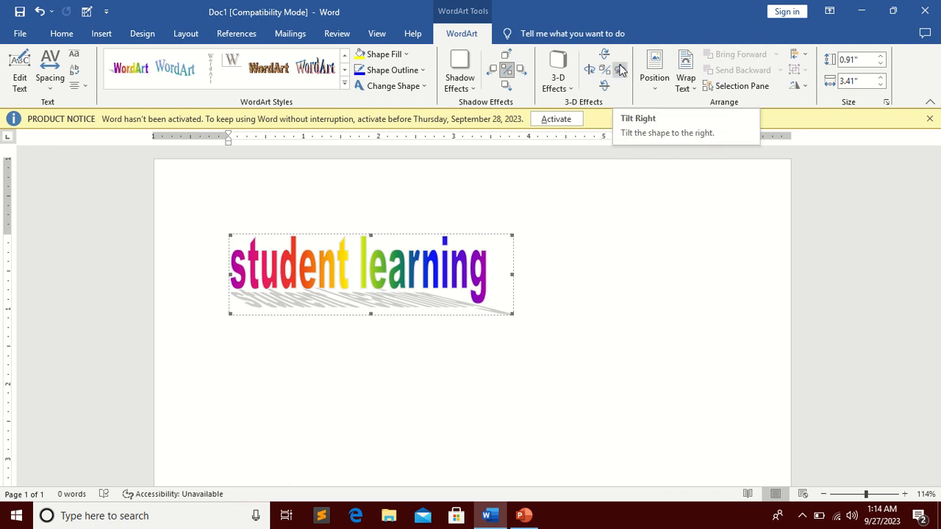
Step: Tilt the WordArt to the right five times
click(621, 70)
click(621, 70)
click(621, 70)
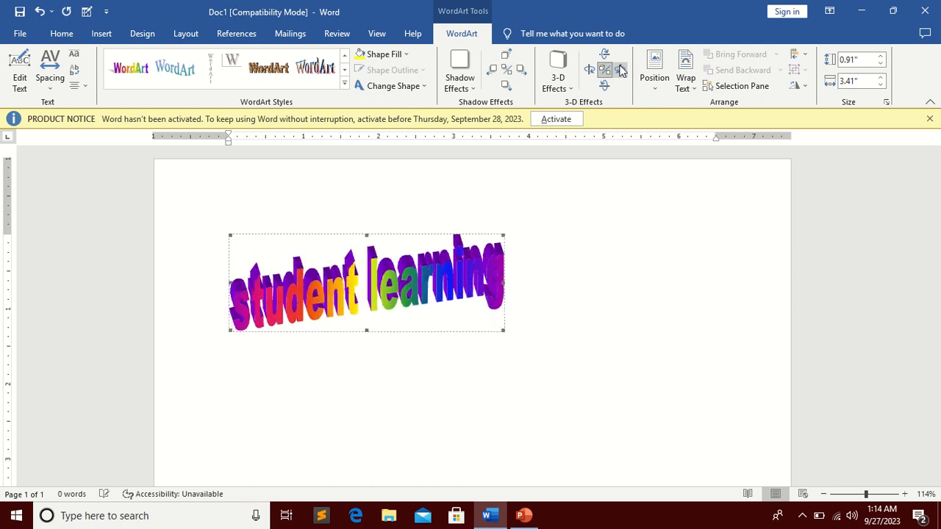
click(621, 70)
click(621, 70)
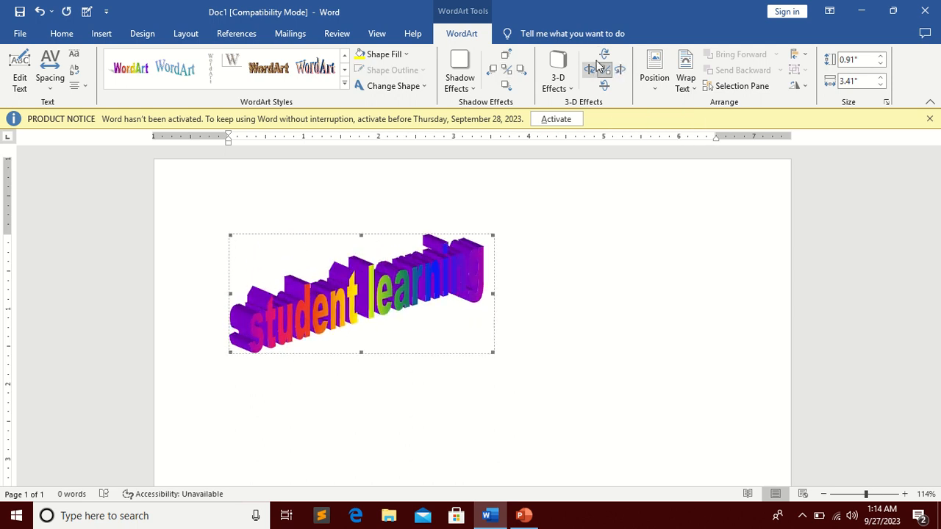
Step: Tilt the WordArt up six times and down four times
click(605, 55)
click(605, 55)
click(605, 55)
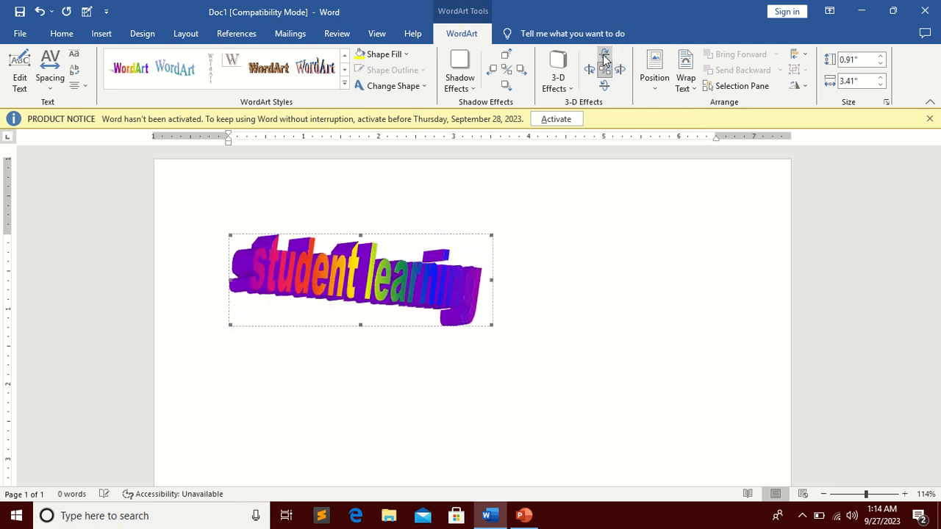
click(604, 56)
click(603, 56)
click(603, 56)
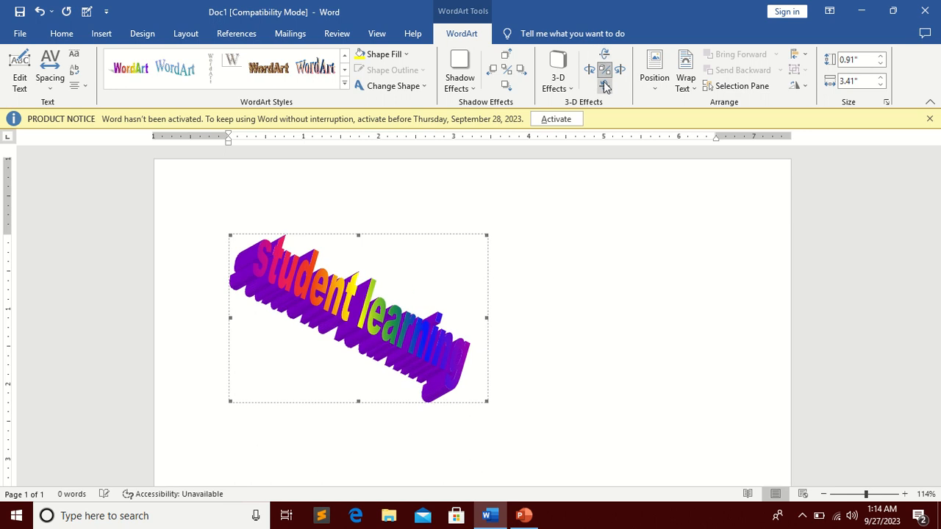
click(605, 86)
click(604, 86)
click(604, 86)
click(604, 86)
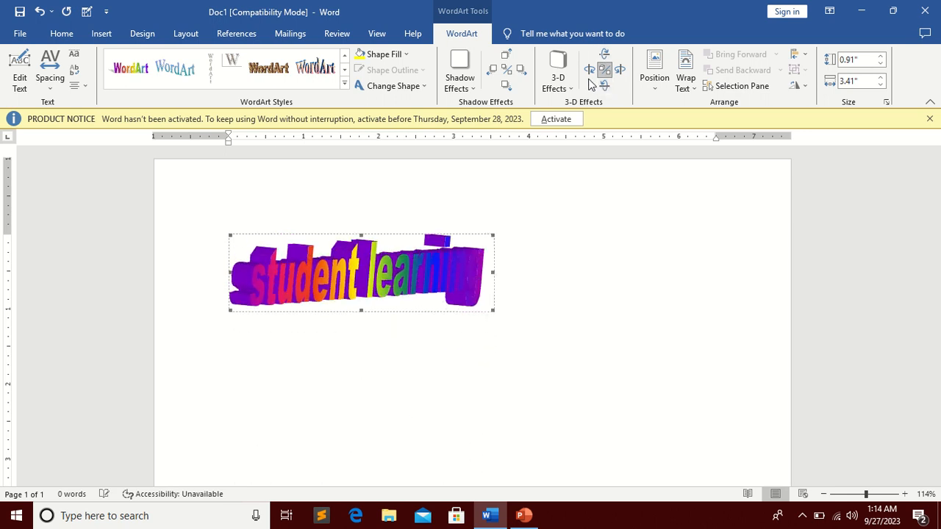
Step: Tilt the WordArt to the left nine times
click(589, 70)
click(588, 70)
click(589, 70)
click(589, 70)
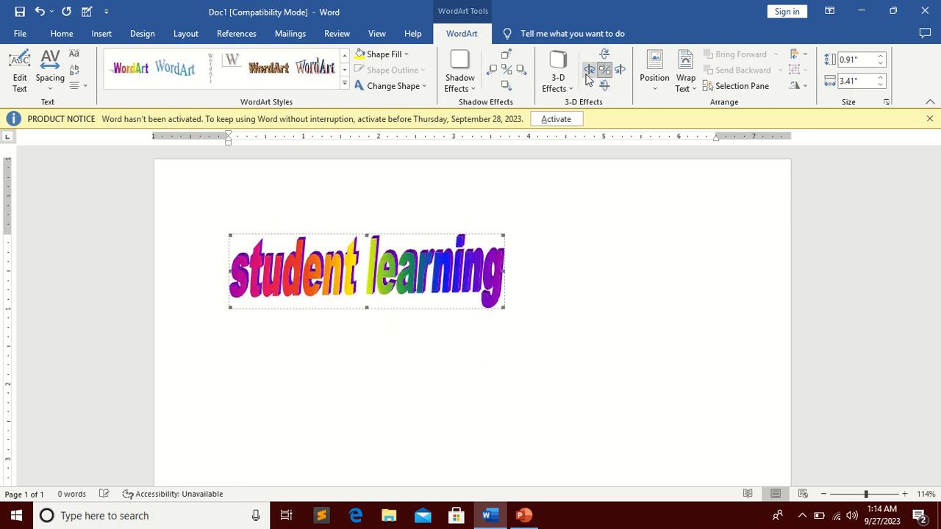
click(588, 75)
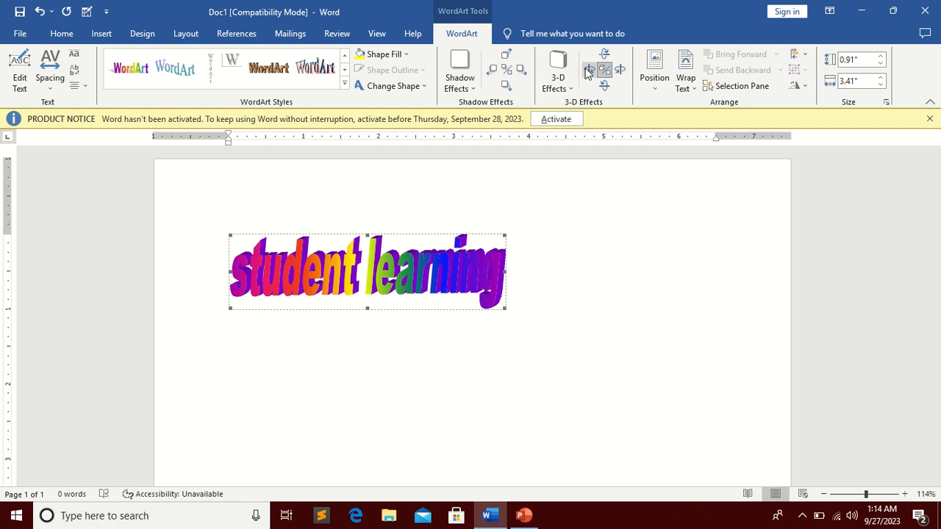
click(589, 71)
click(588, 71)
click(588, 71)
click(588, 71)
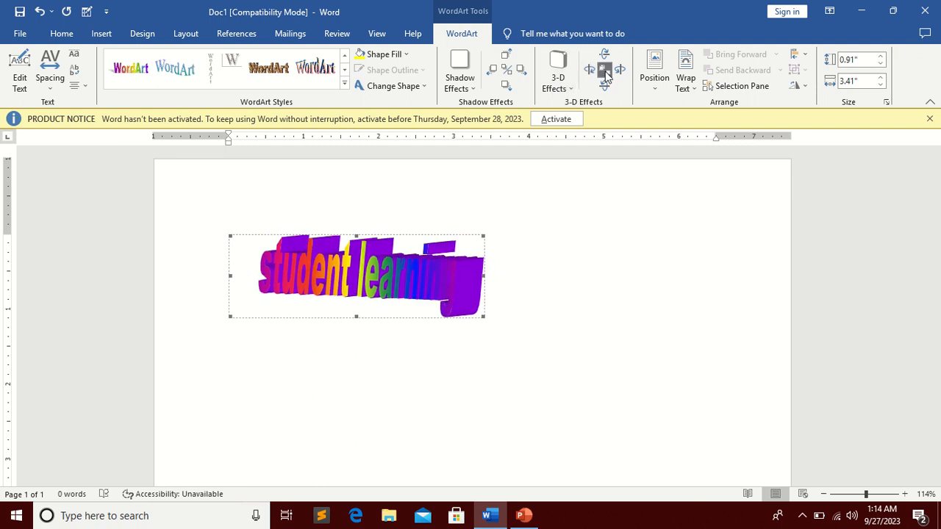
Step: Tilt the WordArt back to the right five times
click(621, 71)
click(621, 72)
click(621, 71)
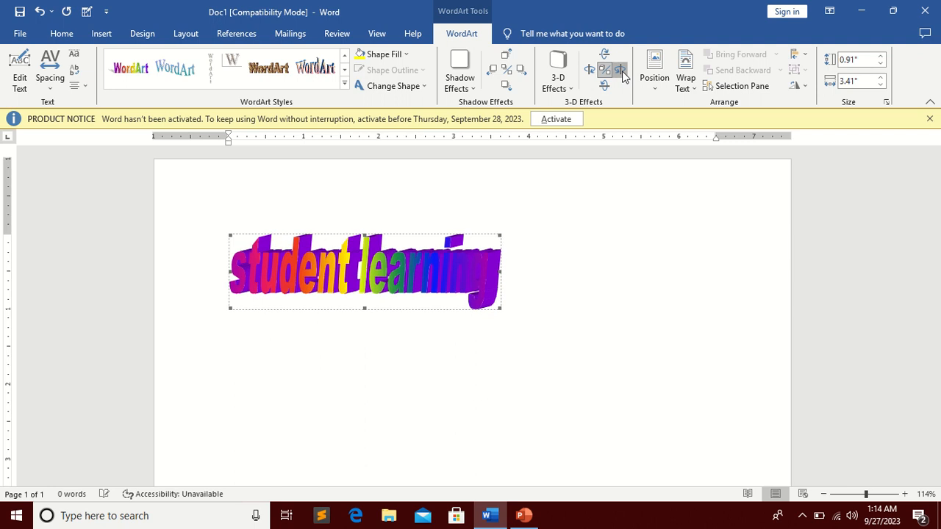
click(621, 71)
click(621, 71)
mouse_move(311, 6)
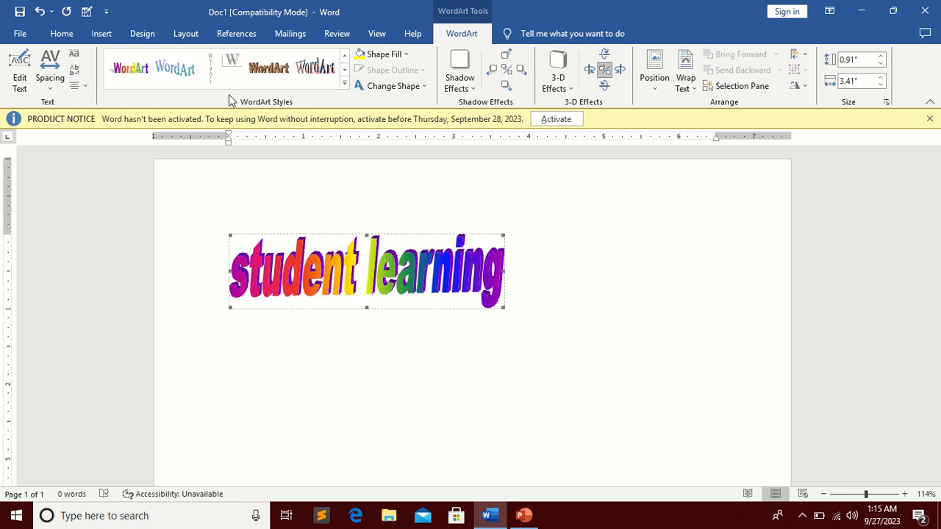
Step: Cycle the WordArt character spacing through Very Tight, Loose and Very Loose, finishing with Normal
click(55, 83)
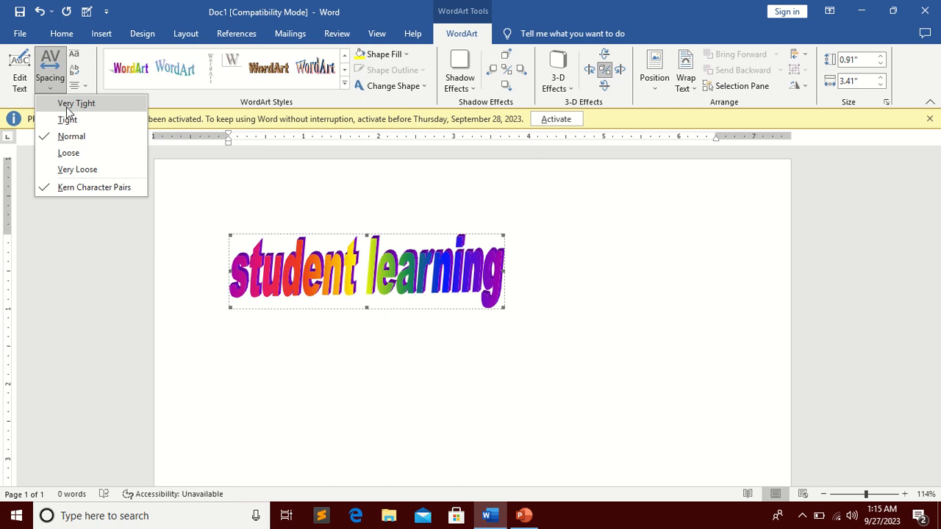
click(66, 107)
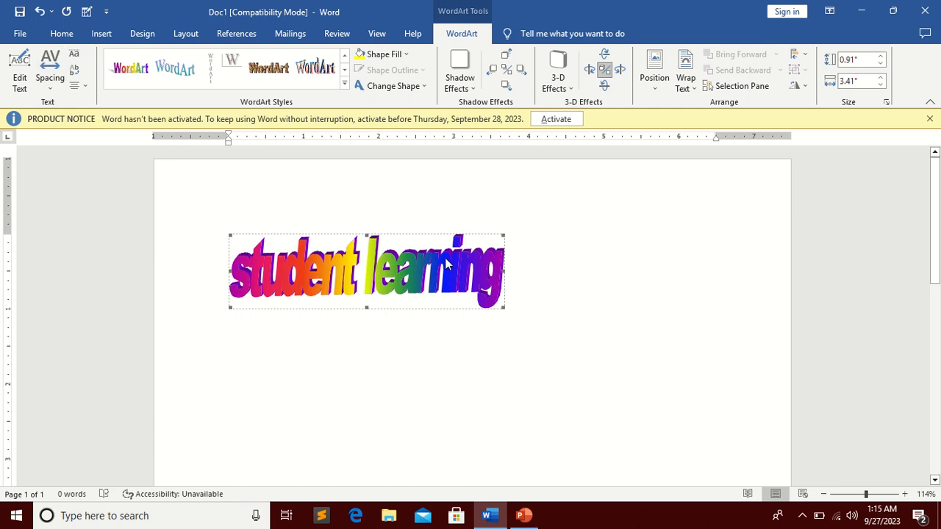
click(50, 83)
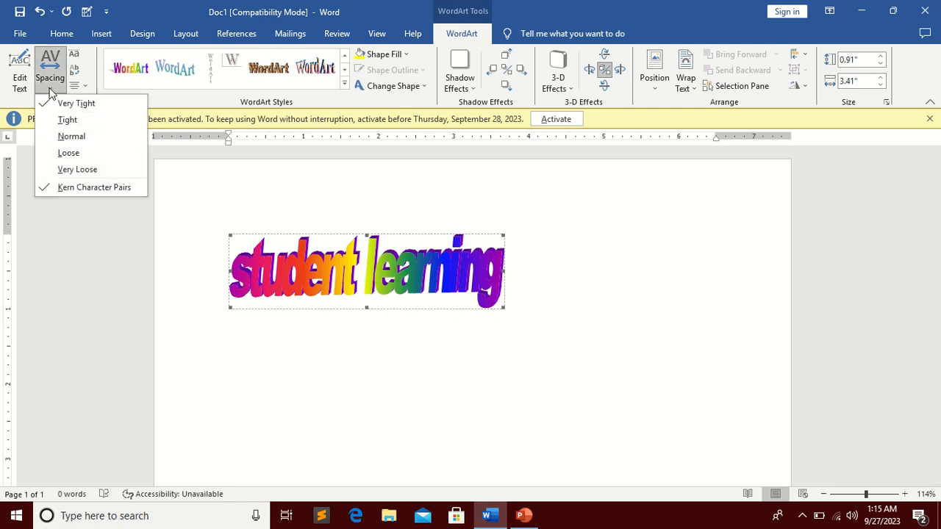
click(76, 155)
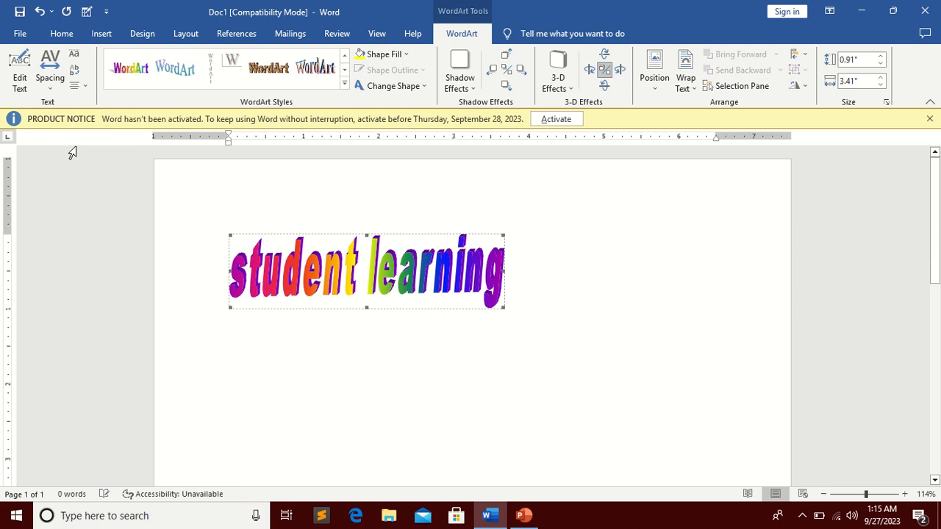
click(50, 81)
click(76, 169)
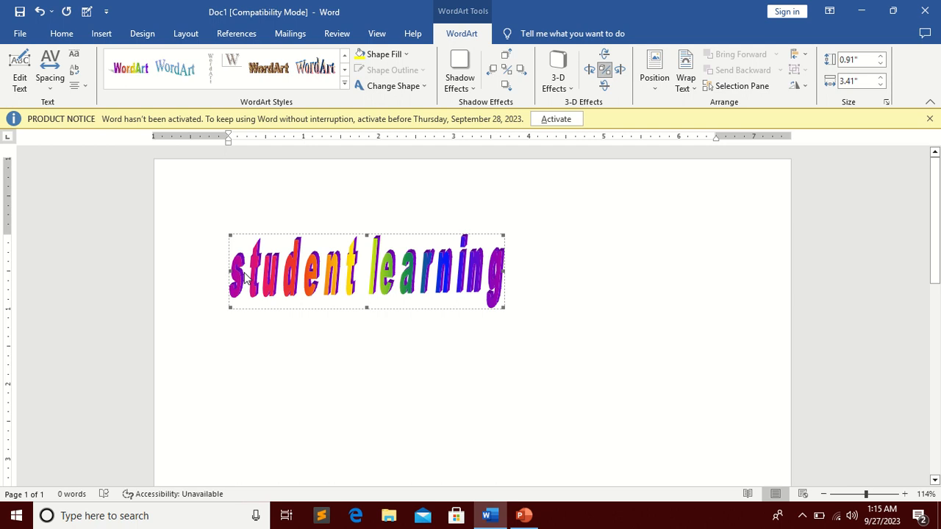
click(50, 77)
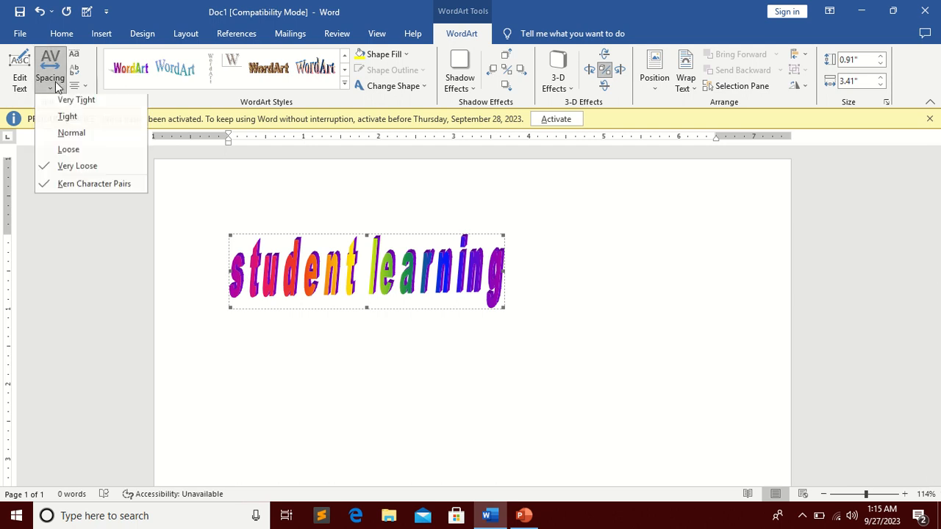
click(86, 140)
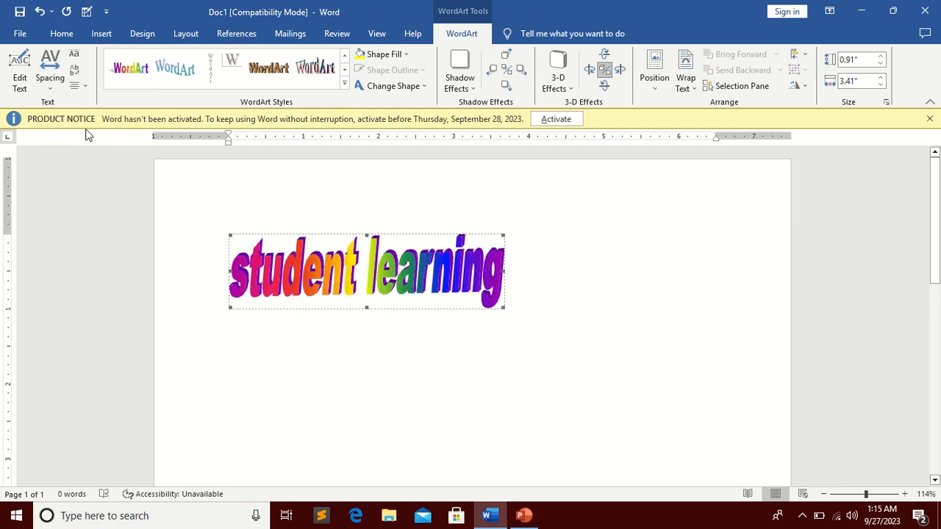
Step: Open the WordArt text editor and close it without changing the text
right_click(342, 273)
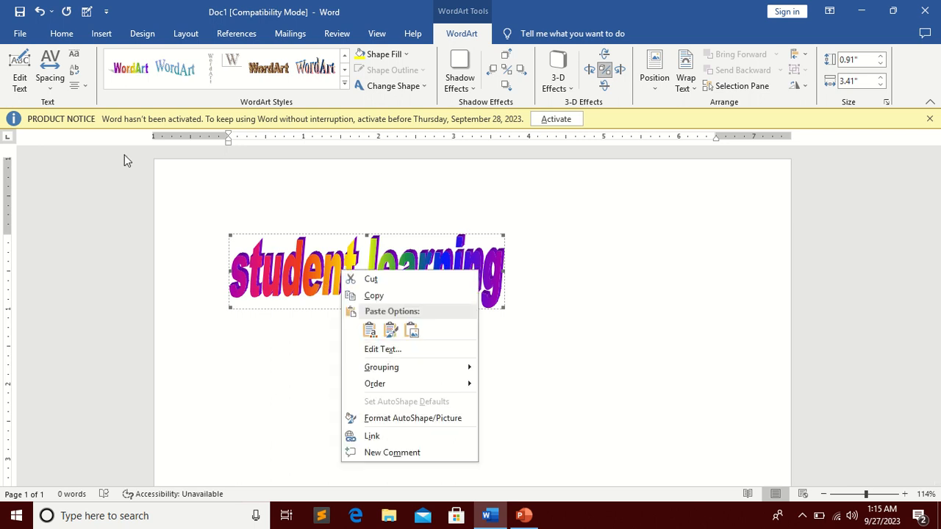
click(52, 103)
click(20, 82)
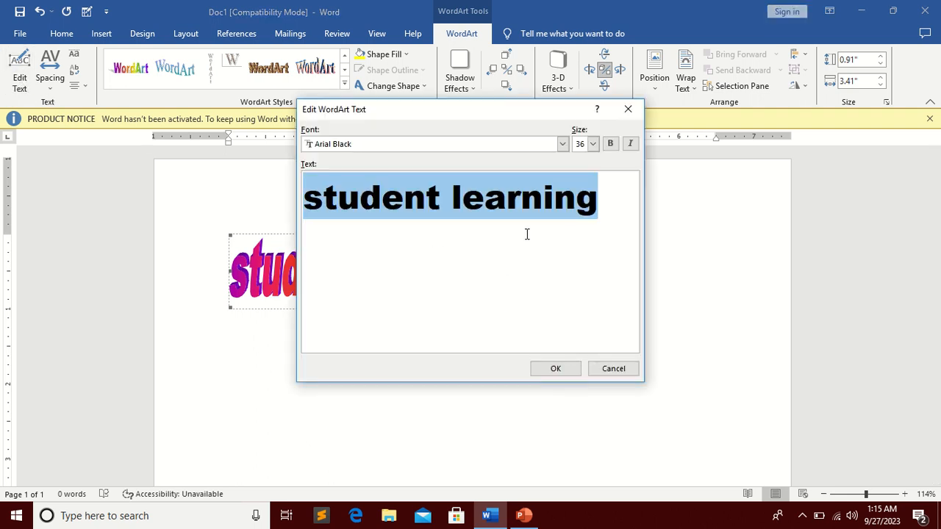
drag(454, 190, 436, 197)
click(623, 255)
click(549, 367)
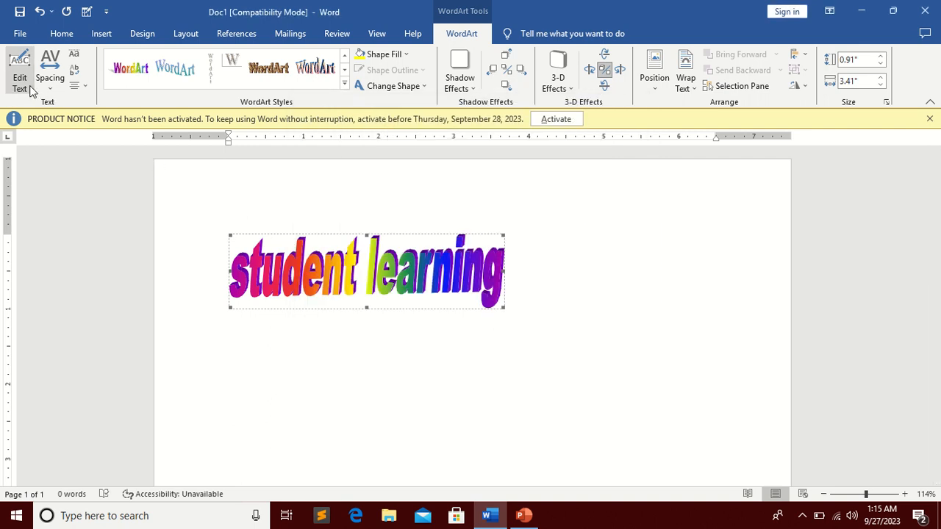
Step: Delete the word learning from the WordArt text and undo the deletion
click(31, 89)
click(588, 203)
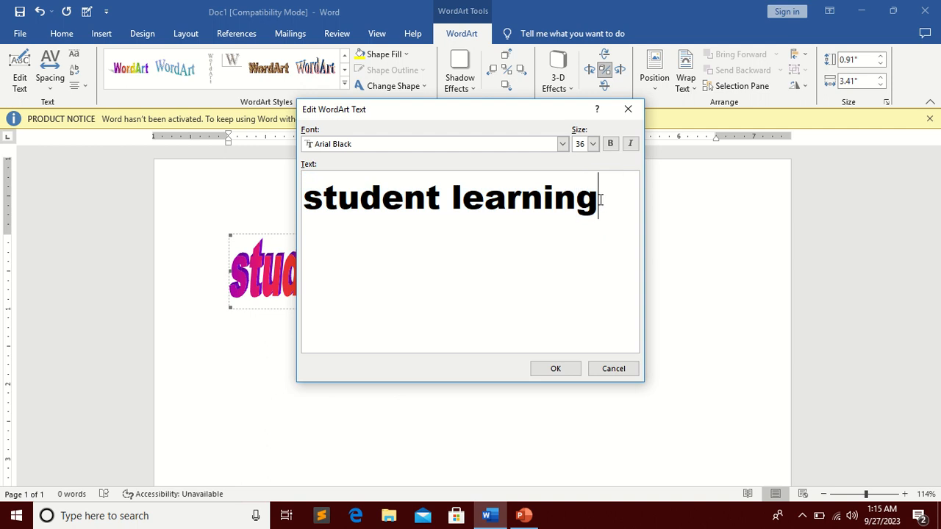
drag(601, 195, 455, 193)
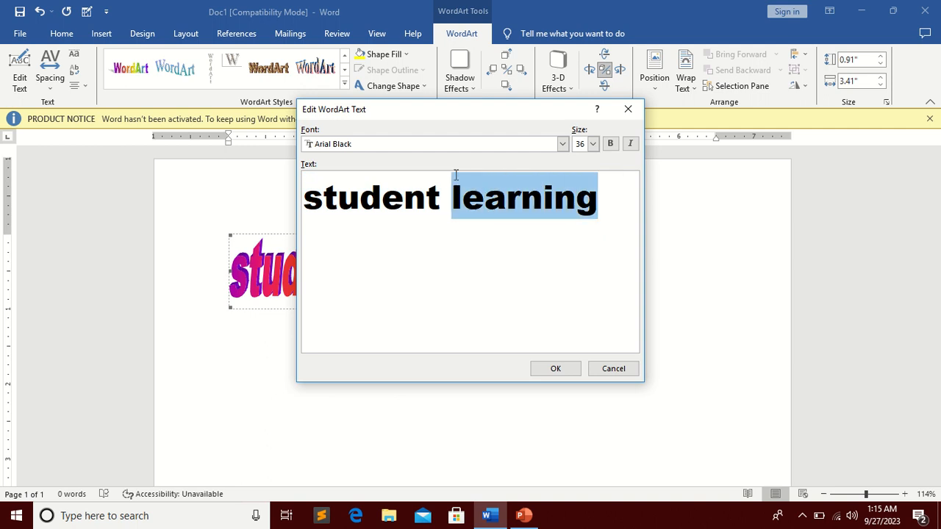
key(BackSpace)
click(555, 368)
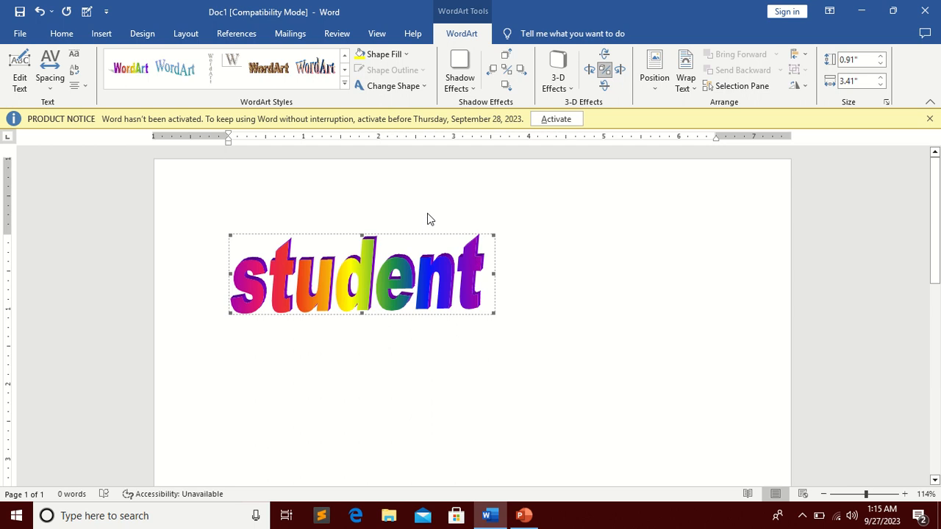
key(ctrl+z)
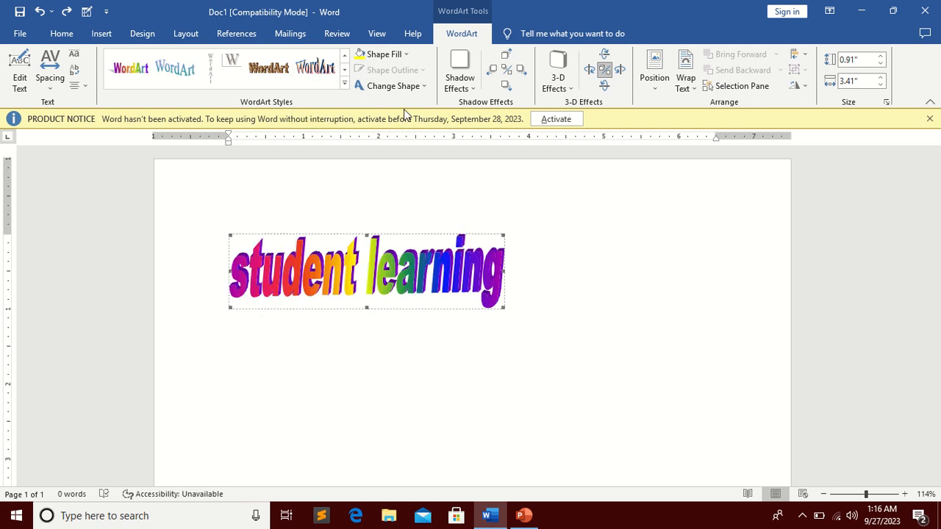
Step: Delete the WordArt from the document after browsing its shape options
click(409, 86)
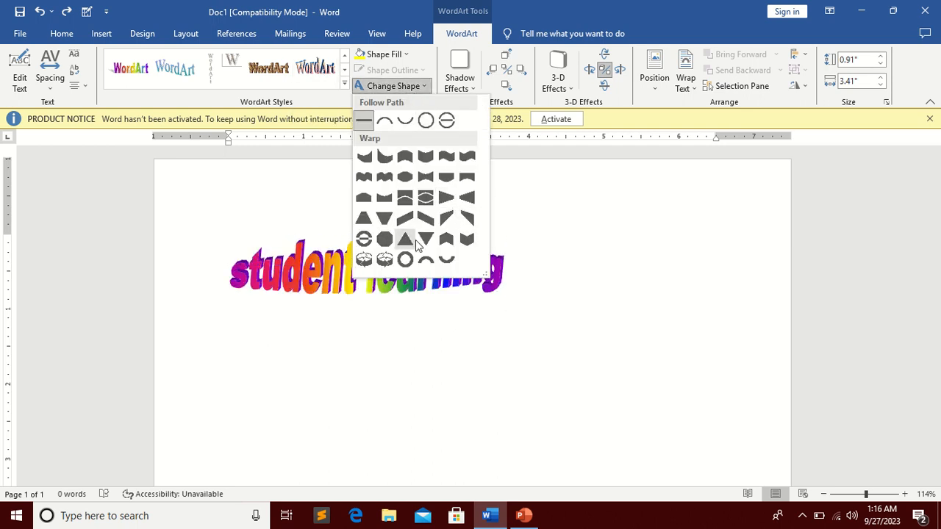
click(615, 277)
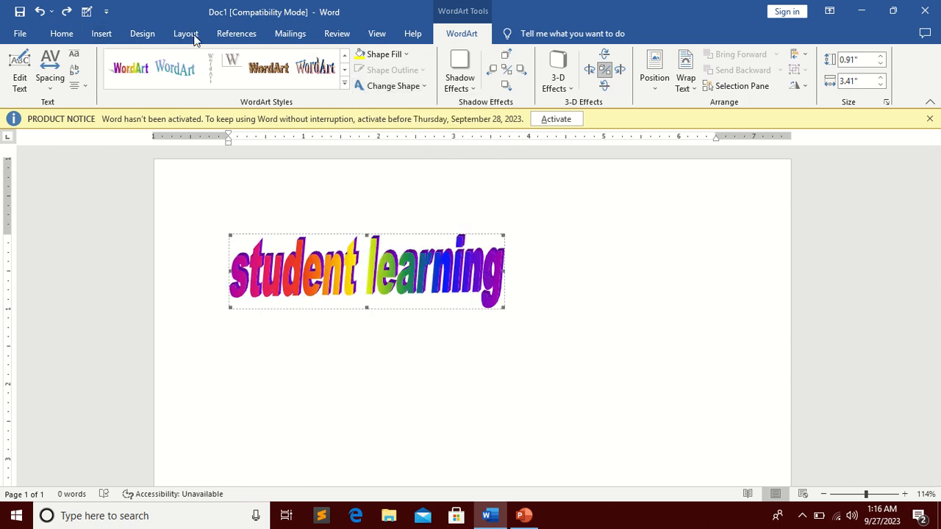
click(100, 36)
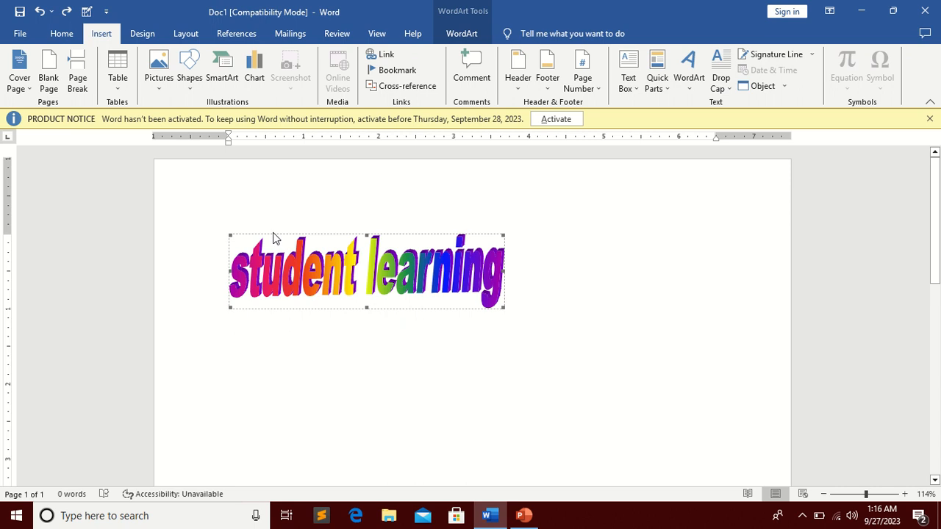
key(Delete)
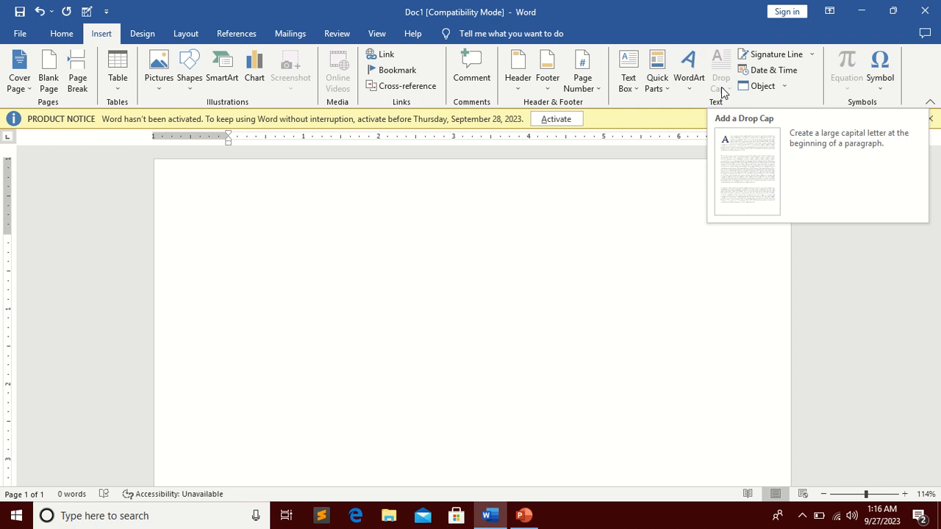
Step: Generate sample paragraphs with the =rand() formula
text(=rand)
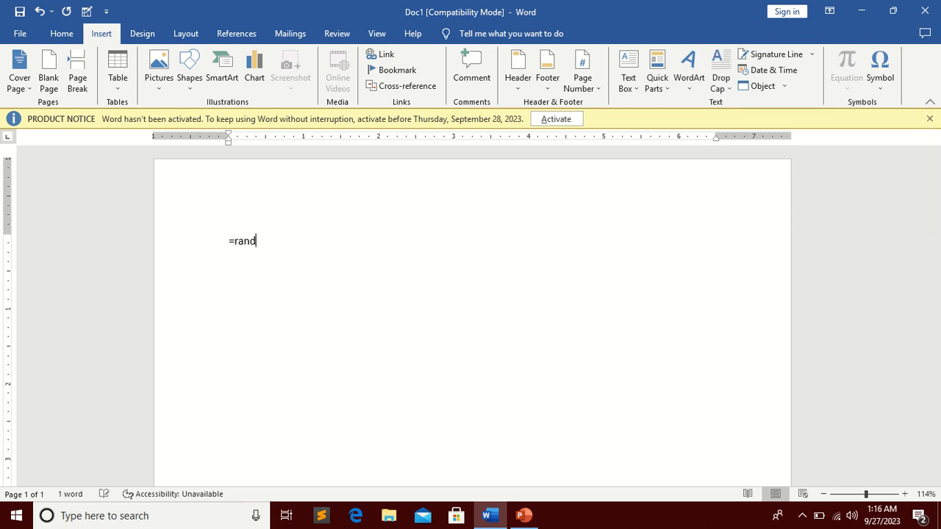
text(())
key(Return)
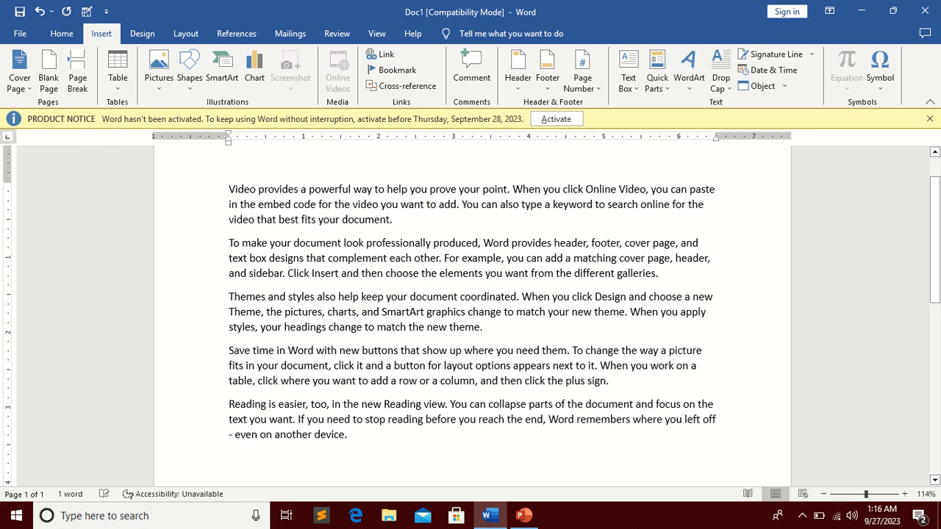
Step: Select the sample paragraphs and review the Drop Cap choices
scroll(706, 88, up, 1)
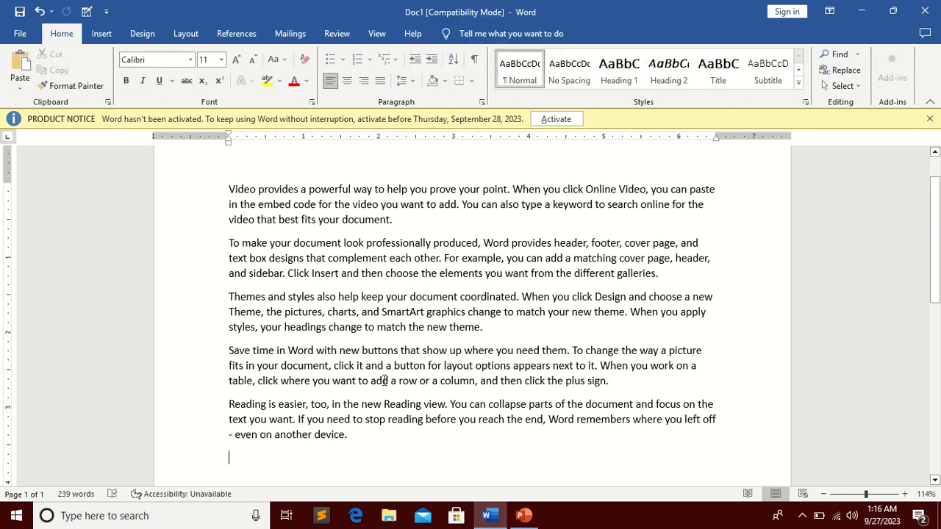
drag(366, 441, 212, 156)
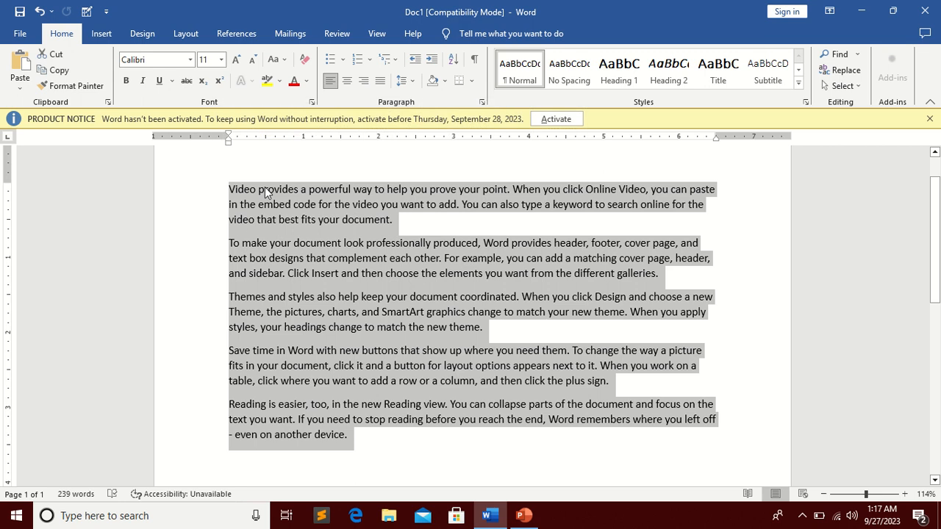
scroll(250, 243, up, 1)
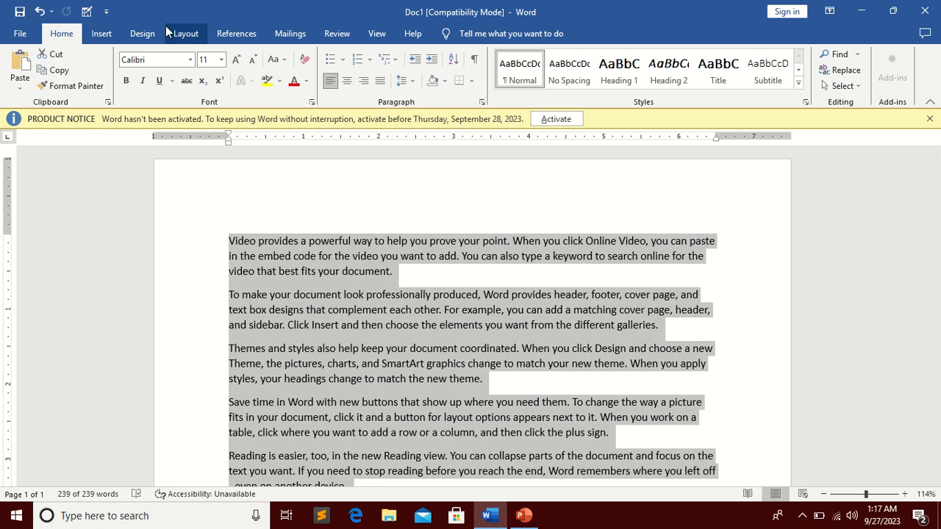
click(108, 38)
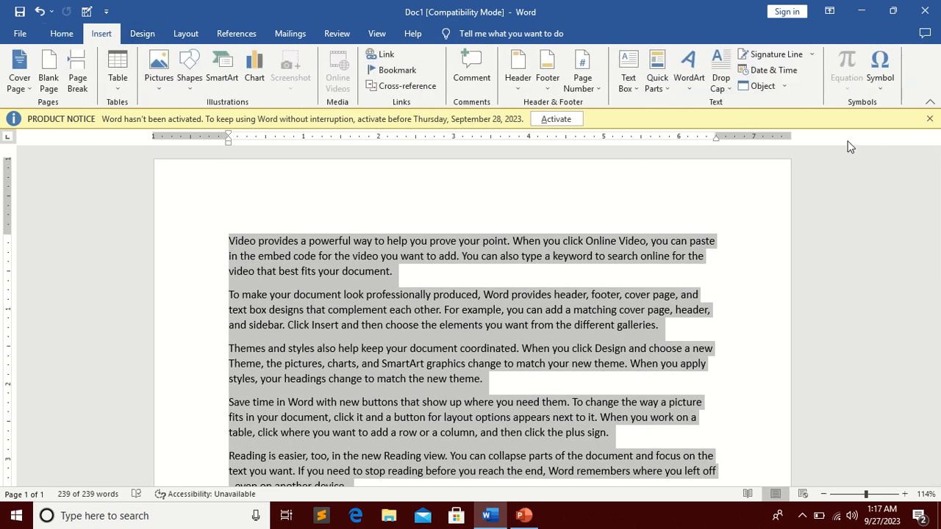
click(722, 90)
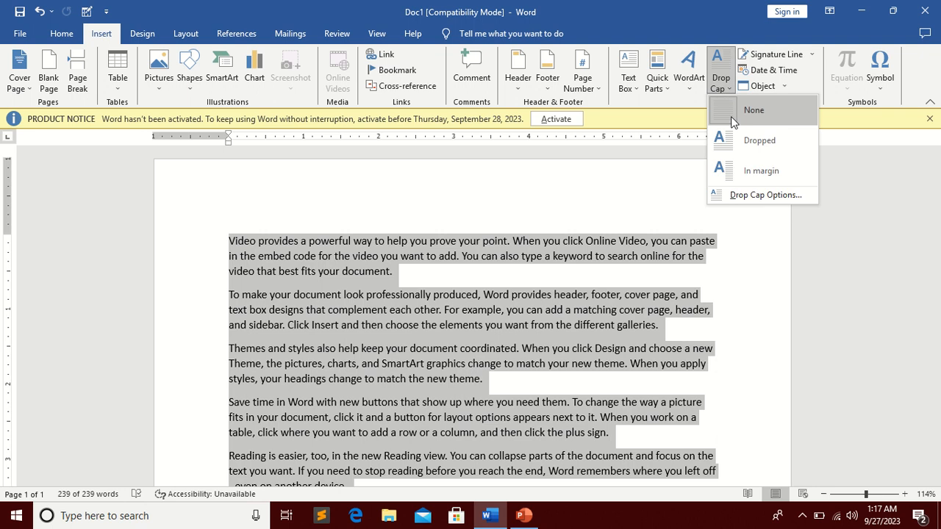
mouse_move(354, 7)
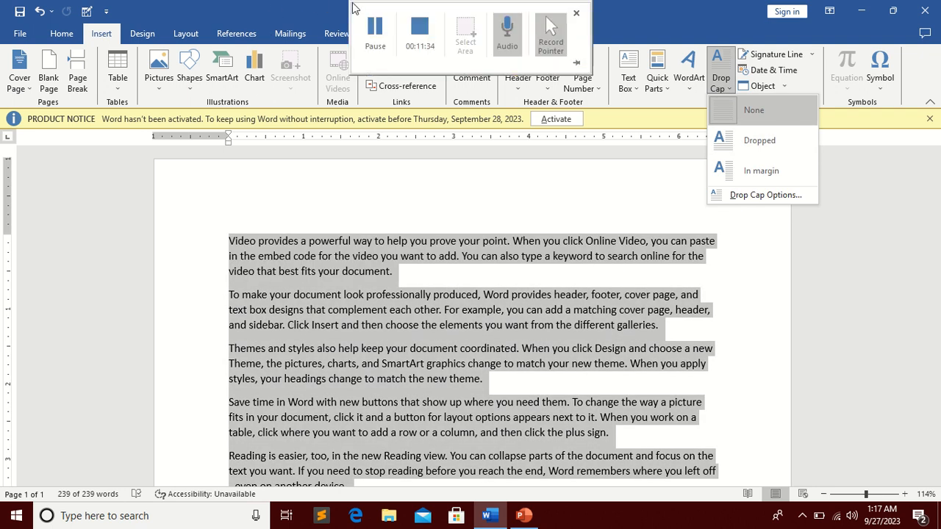
click(511, 161)
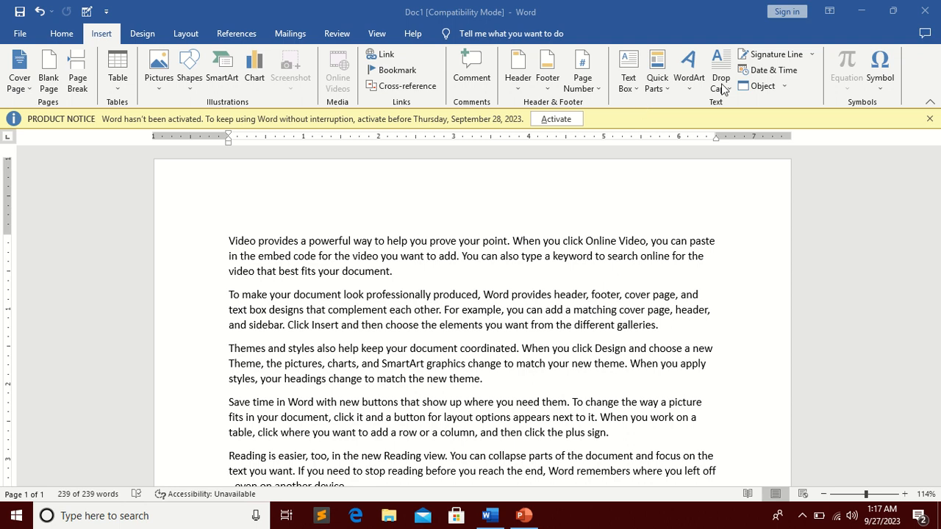
scroll(404, 331, down, 5)
shift+click(371, 298)
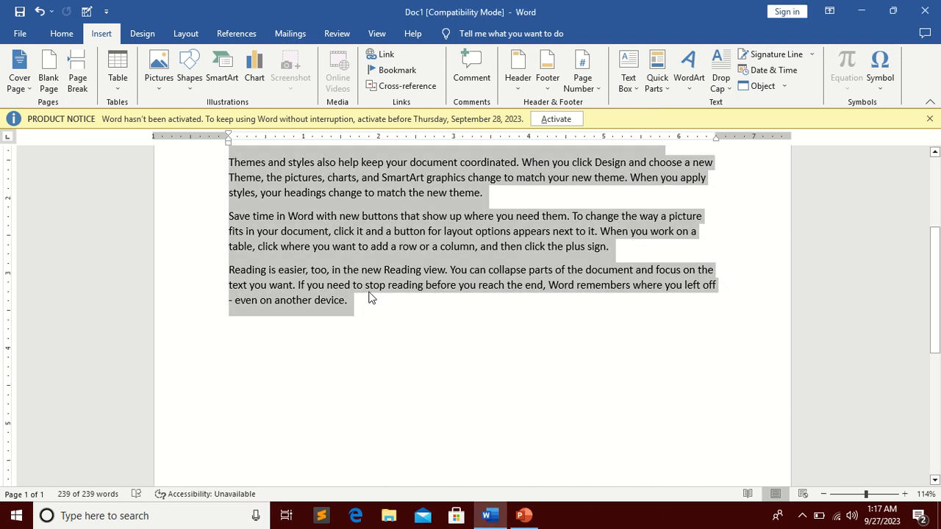
scroll(514, 236, up, 5)
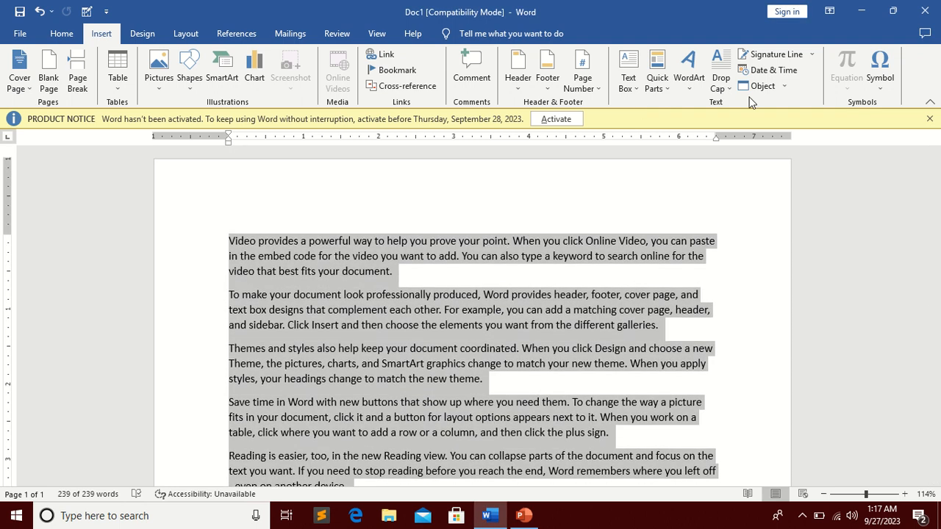
Step: Apply an In margin drop cap to the first paragraph through the Drop Cap dialog
click(731, 87)
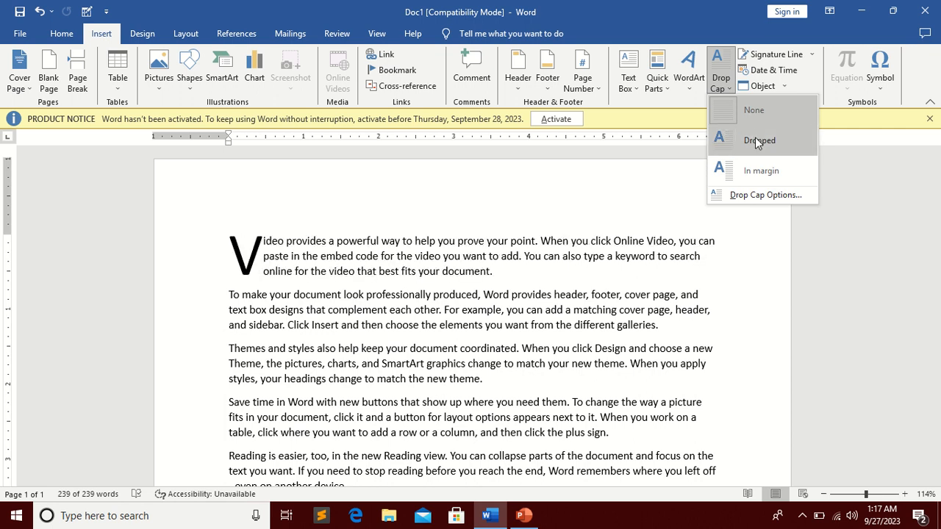
click(761, 195)
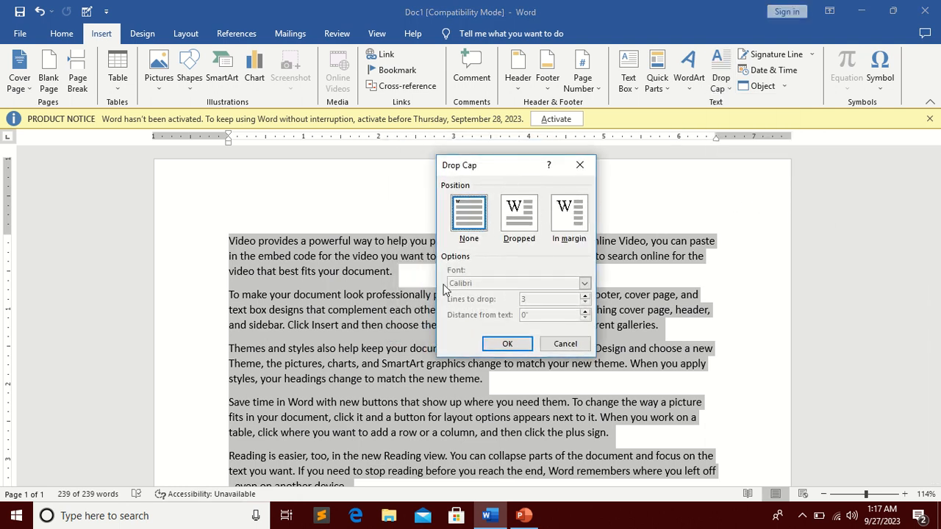
click(514, 215)
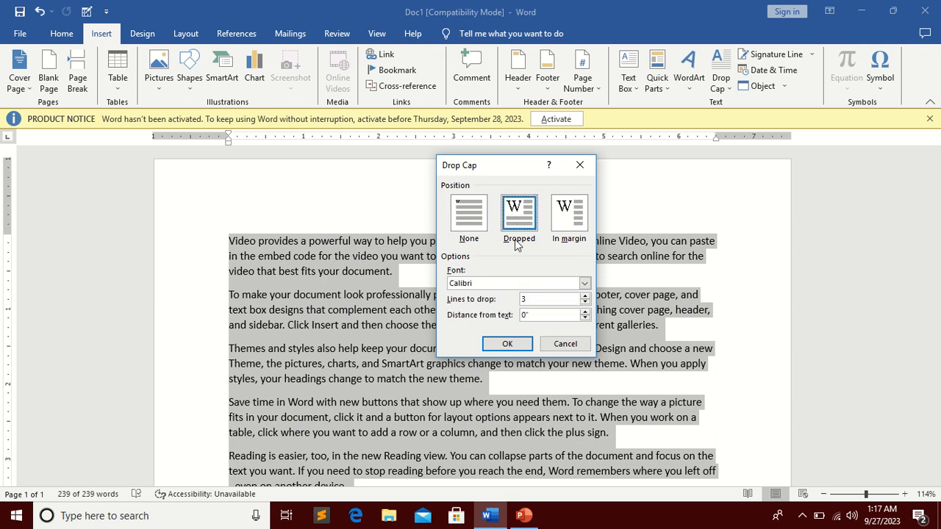
click(569, 213)
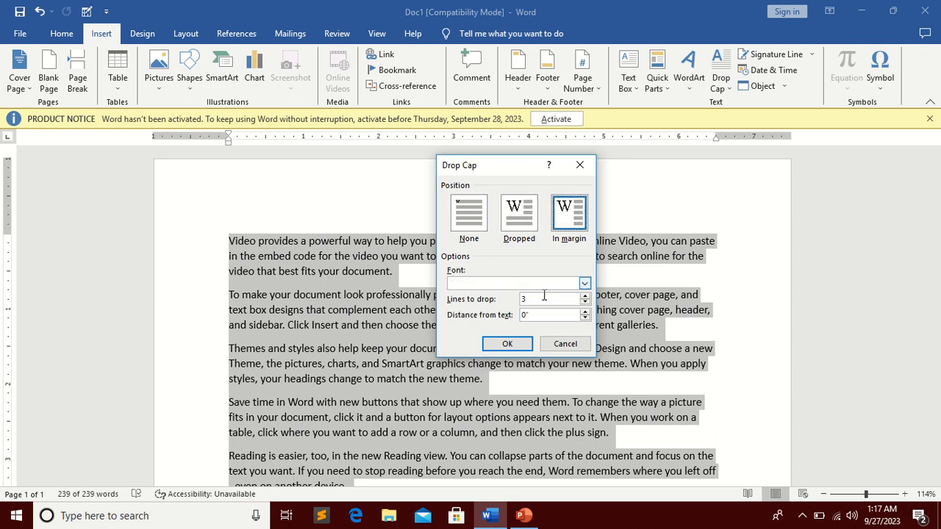
click(507, 343)
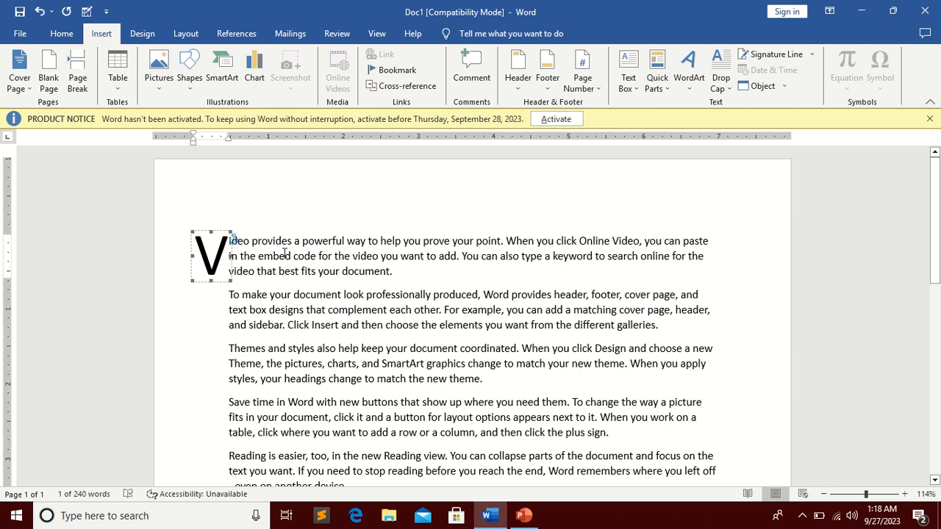
Step: Restyle the drop cap in Broadway with more dropped lines and 1" distance from text, then undo it
click(721, 79)
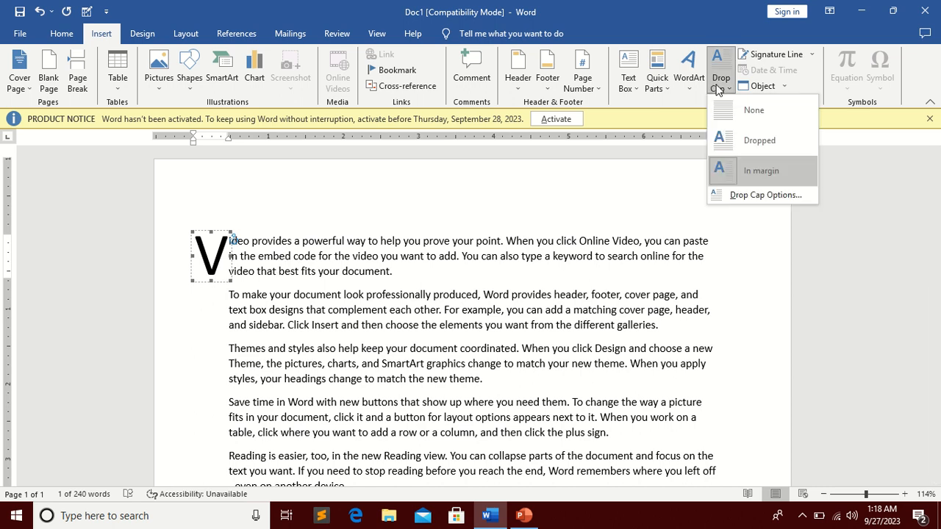
click(753, 196)
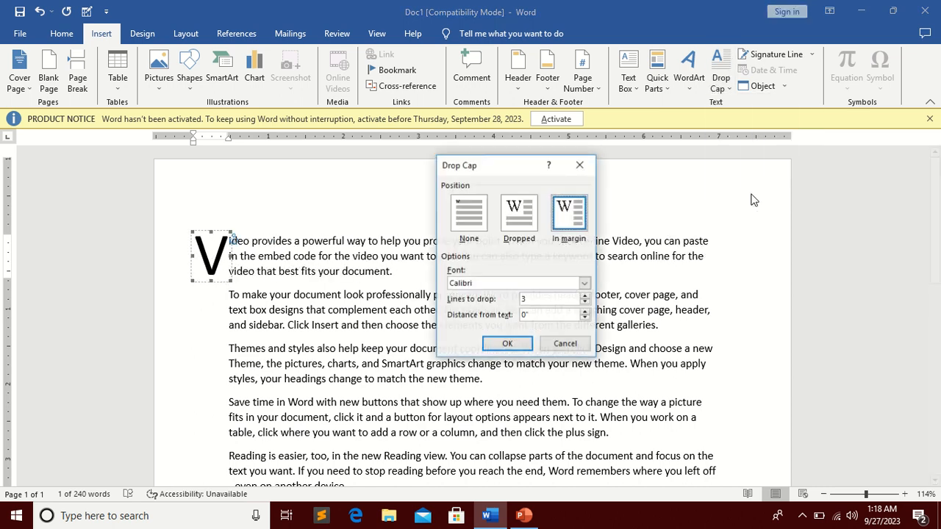
click(585, 285)
click(533, 315)
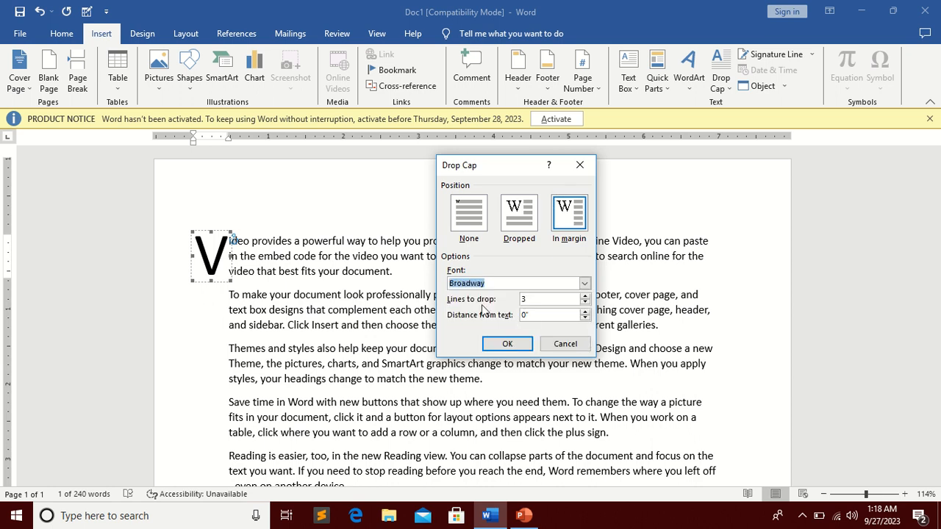
click(585, 296)
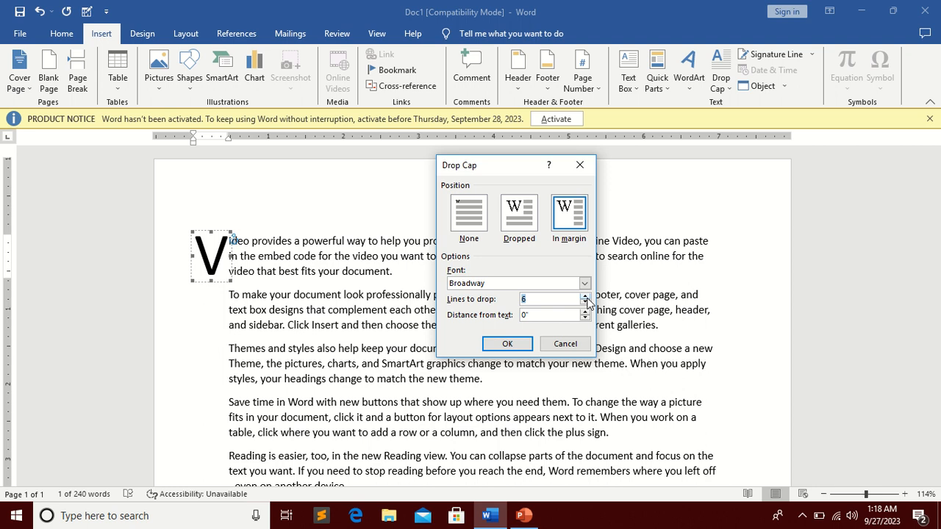
click(544, 315)
text(1)
click(508, 344)
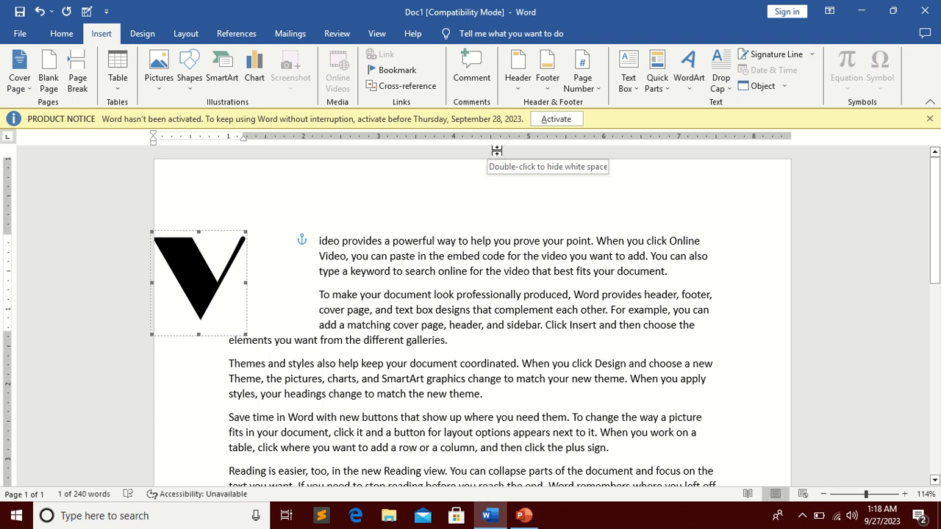
key(ctrl+z)
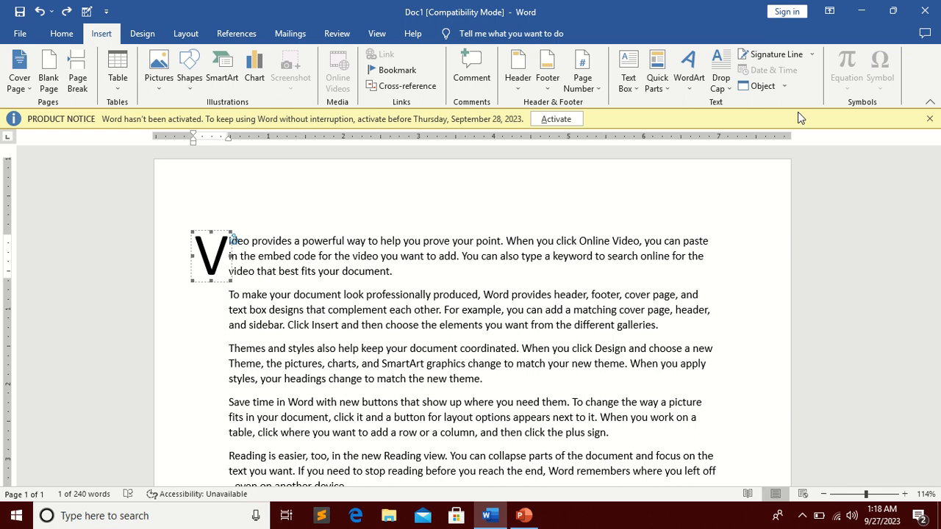
Step: Select and delete all the text in the document
click(613, 263)
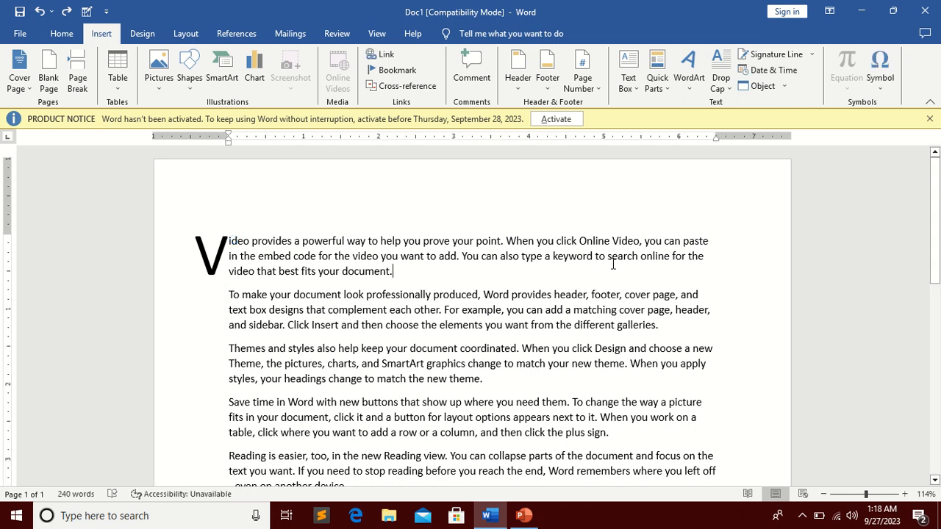
key(ctrl+a)
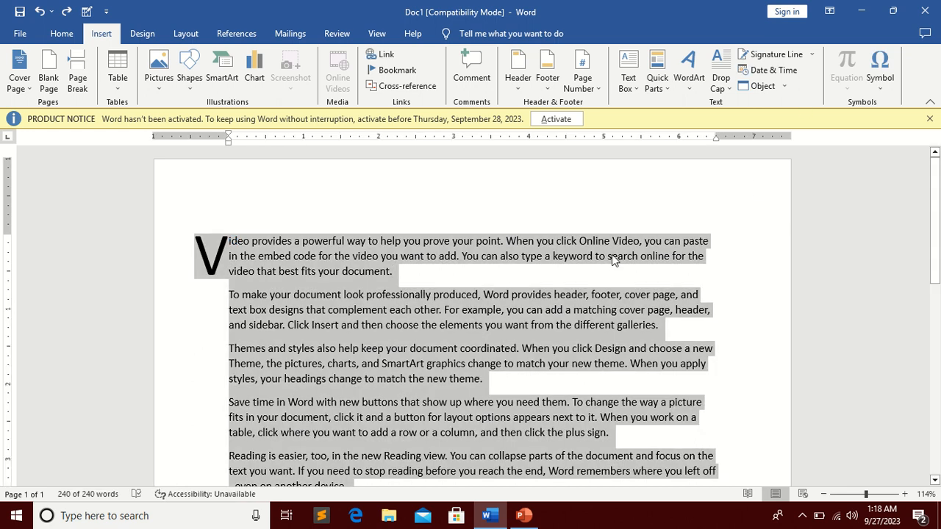
key(Delete)
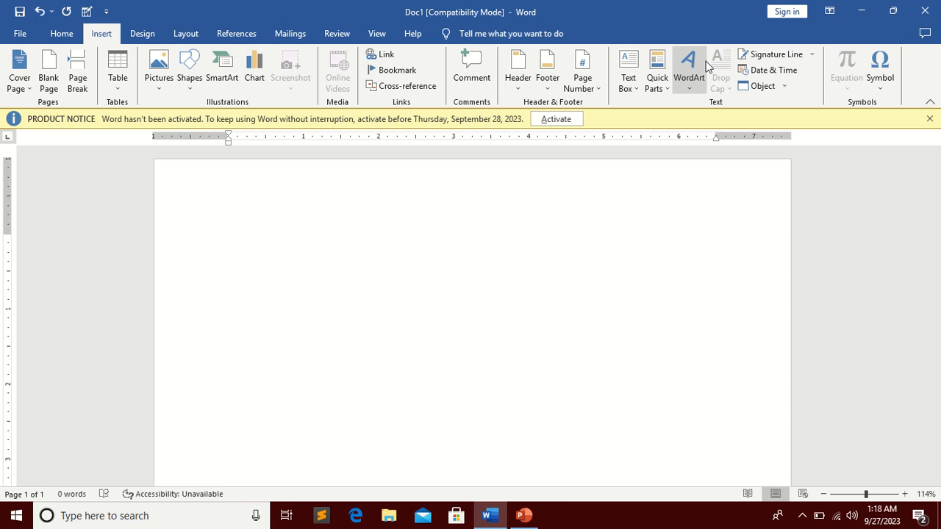
Step: Insert a signature line with student as suggested signer and dsfsdfsdfsdfsdf as the signer's title
click(813, 56)
click(779, 56)
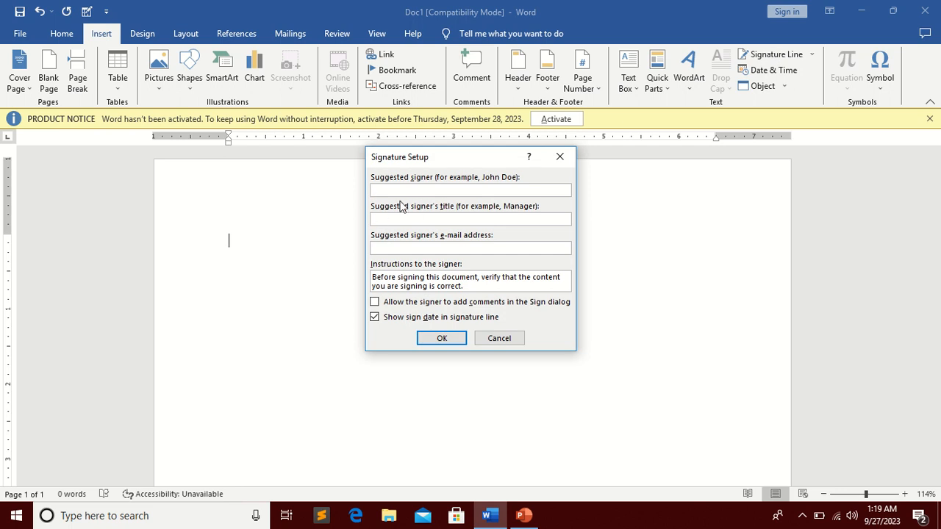
text(sdsfsdfsdfsdfsdf)
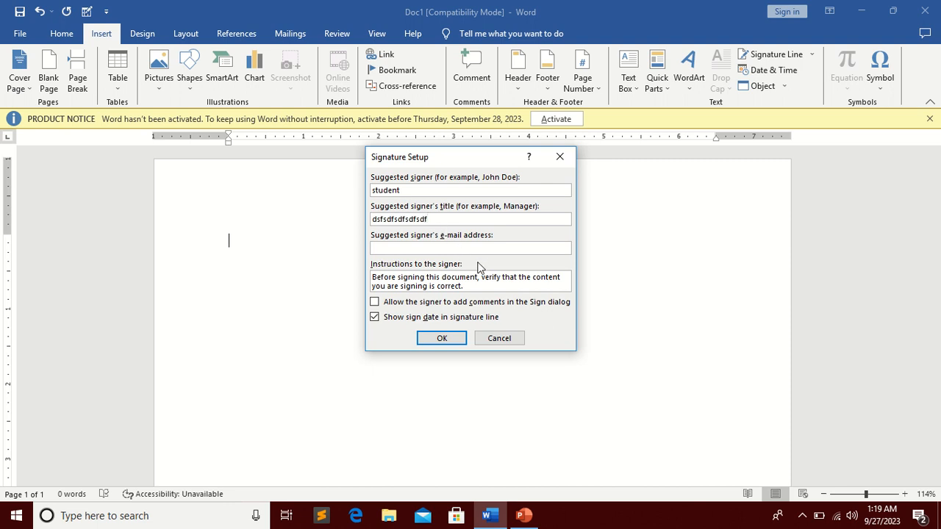
click(443, 340)
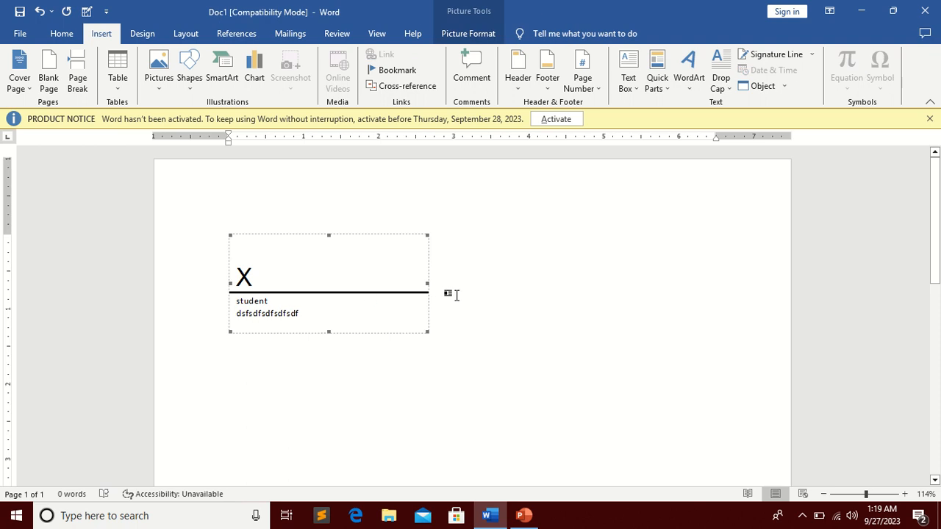
Step: Delete the inserted signature line
scroll(455, 292, up, 4)
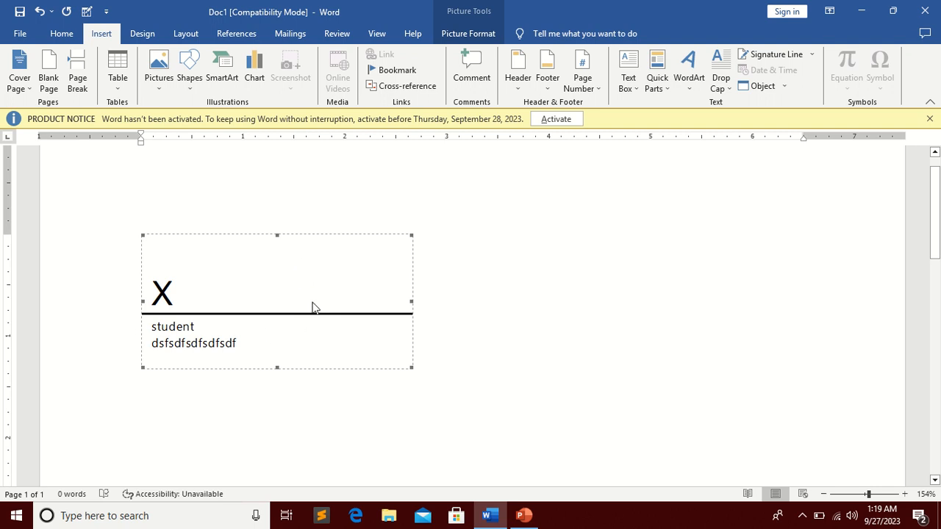
key(Delete)
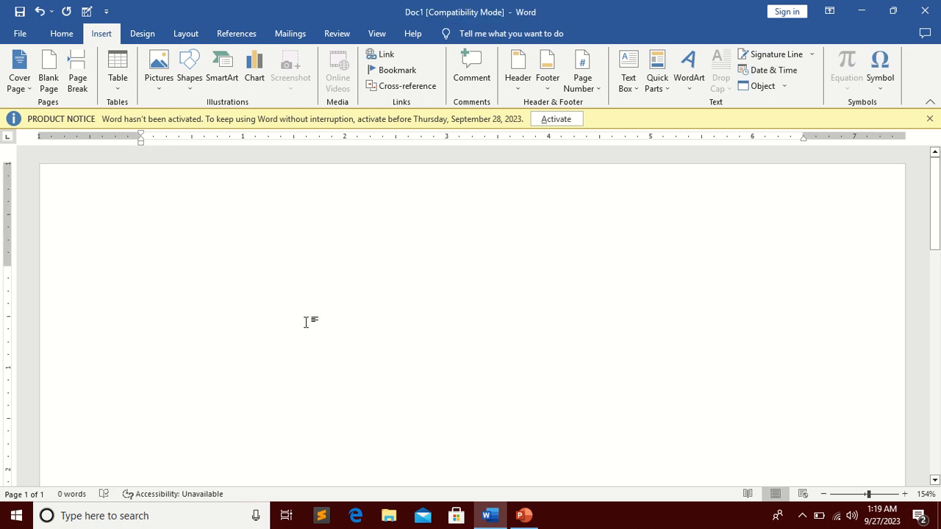
Step: Type a row of underscores as a manual signature line, undoing the automatic border conversion
text(__)
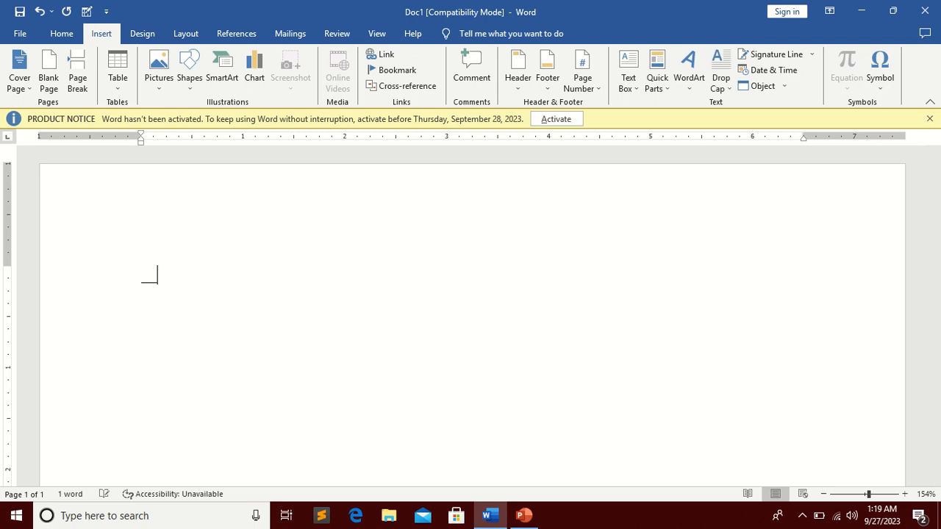
text(________________)
key(Return)
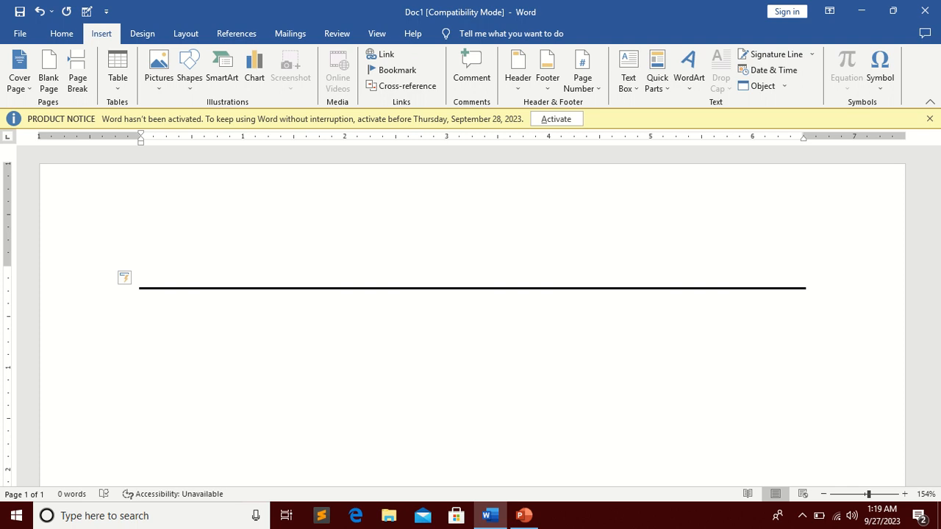
key(ctrl+z)
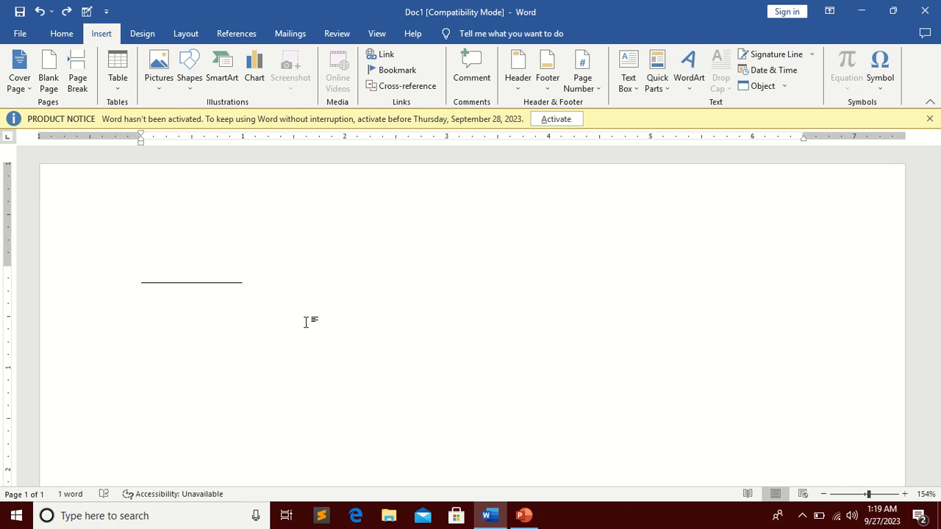
Step: Type "student" on the line below the underscores, removing the accidental tab indent
text(student)
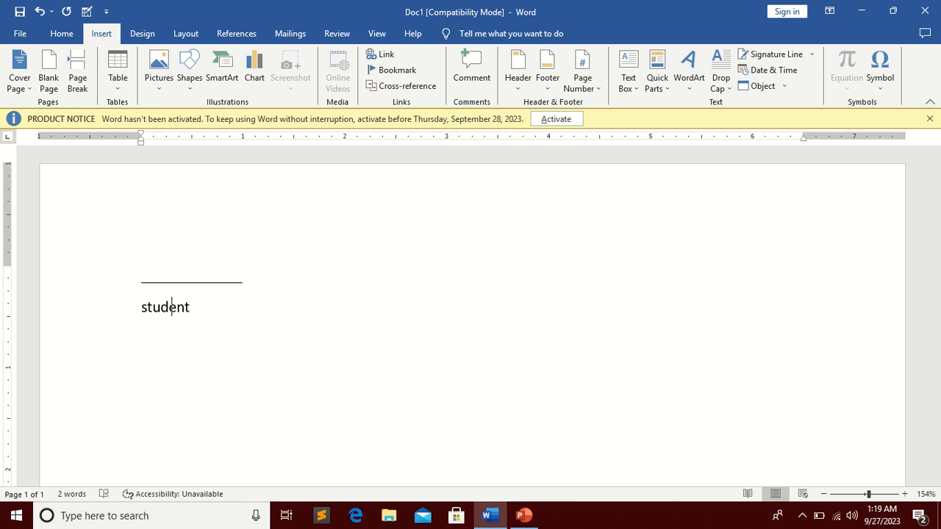
key(Tab)
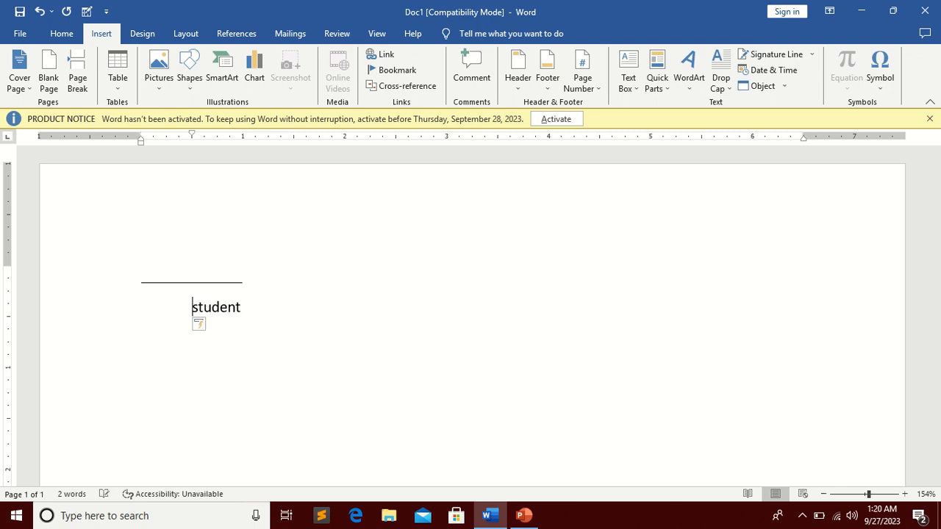
key(BackSpace)
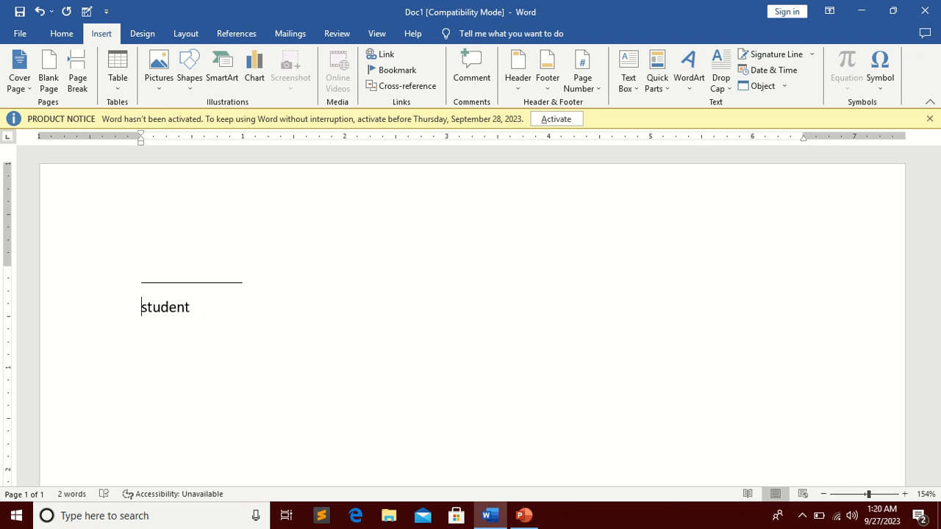
Step: Adjust the indentation of the "student" line beneath the signature underline
click(53, 34)
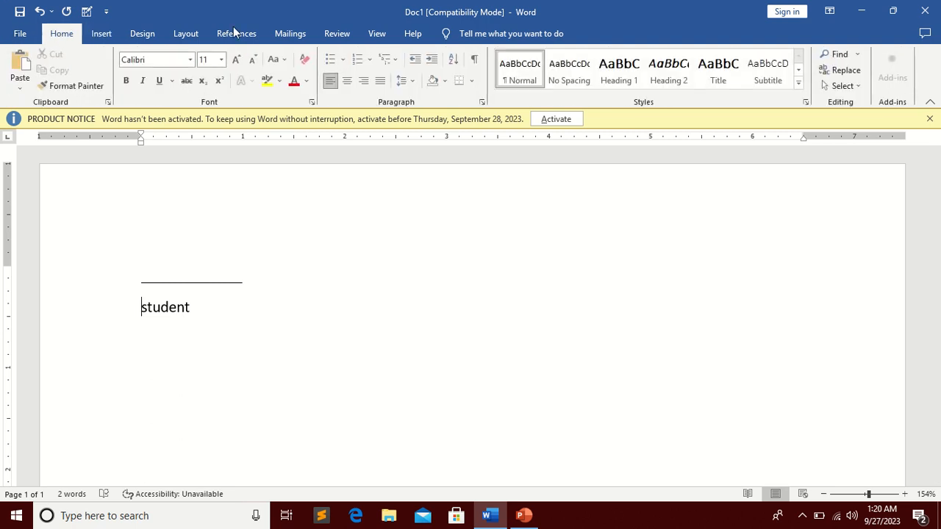
click(435, 63)
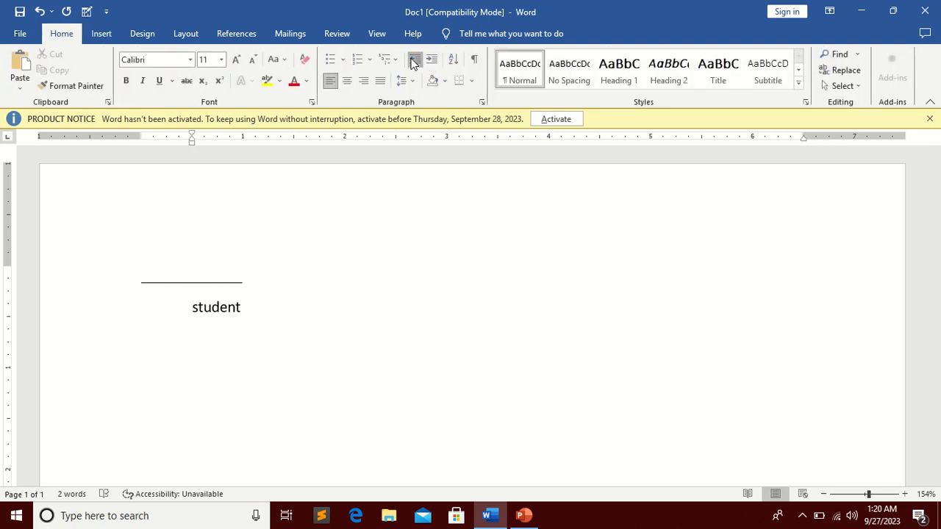
click(414, 62)
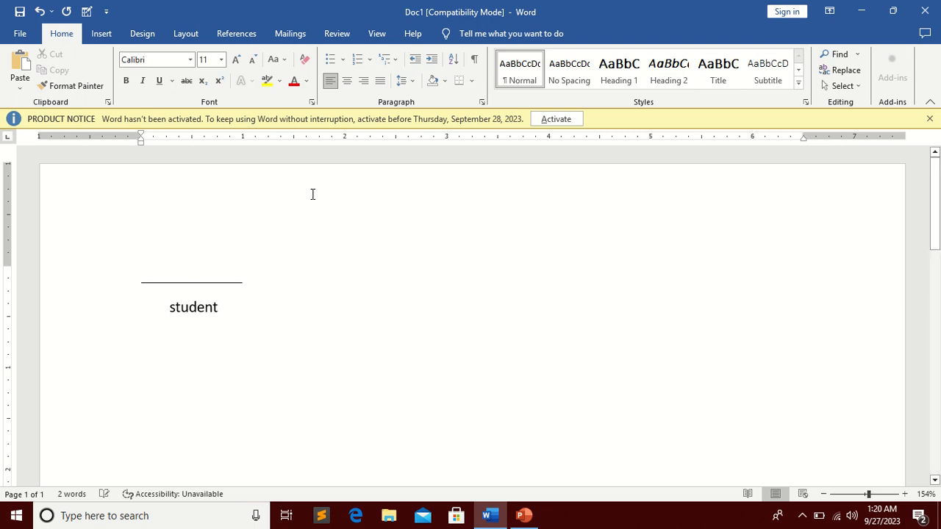
key(BackSpace)
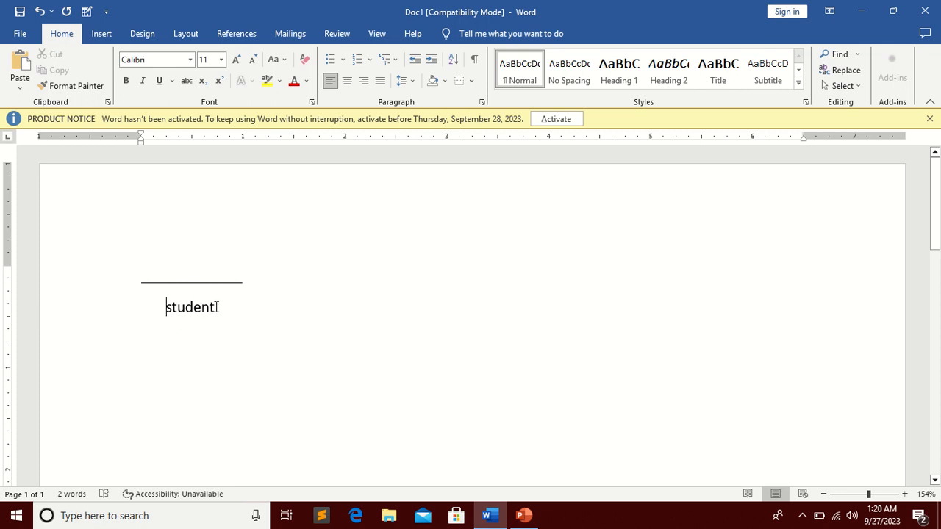
Step: Select both lines and turn on Don't add space between paragraphs of the same style in Paragraph settings
drag(215, 308, 155, 287)
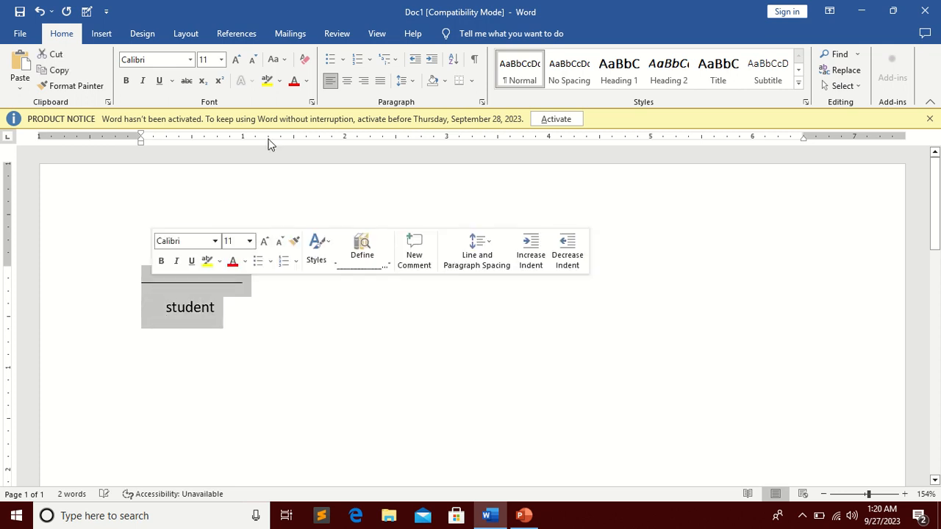
click(485, 105)
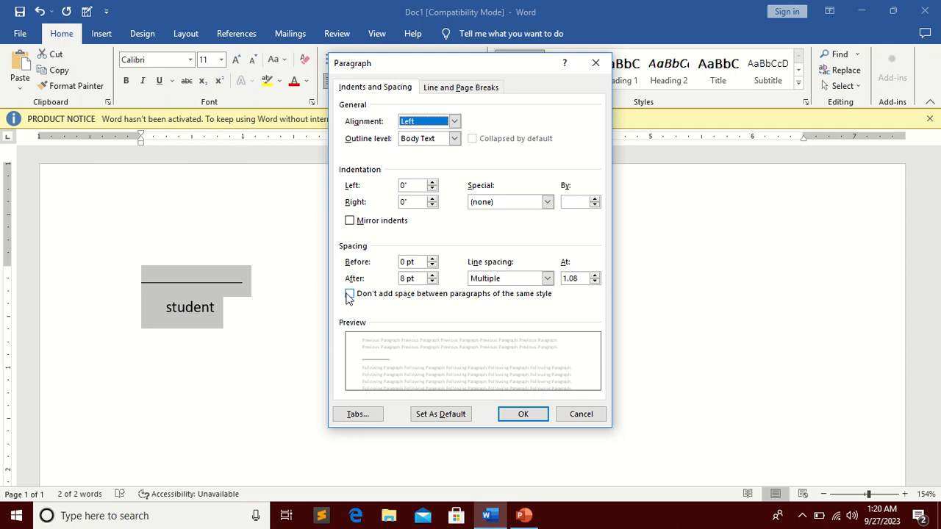
click(350, 294)
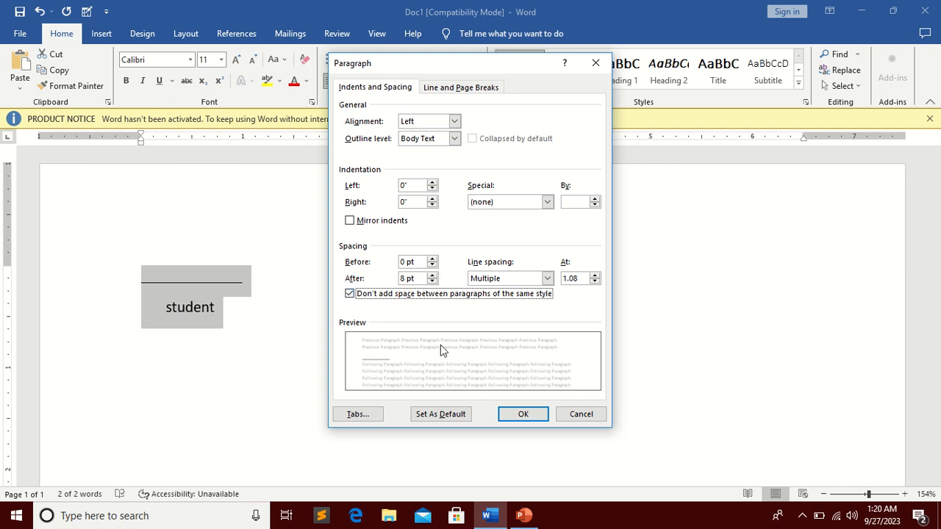
click(523, 414)
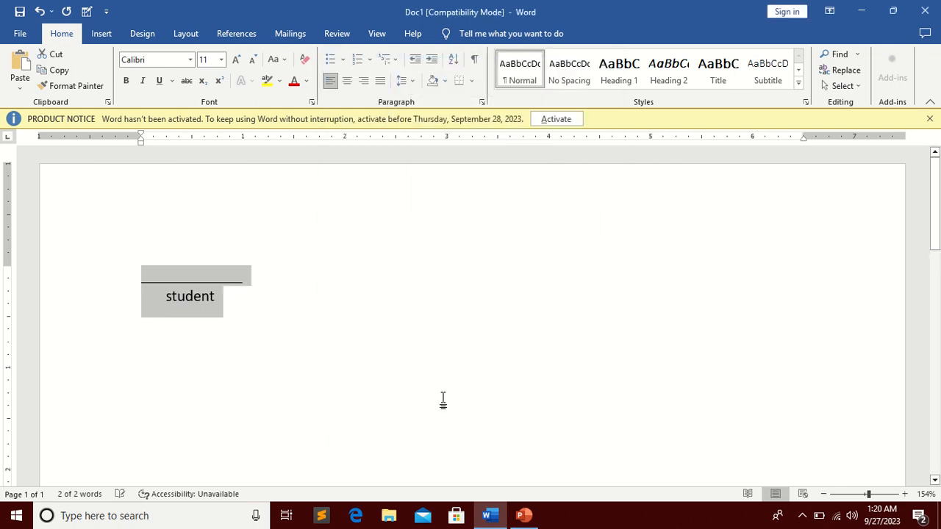
Step: Select the underline and "student" lines and delete them
click(263, 302)
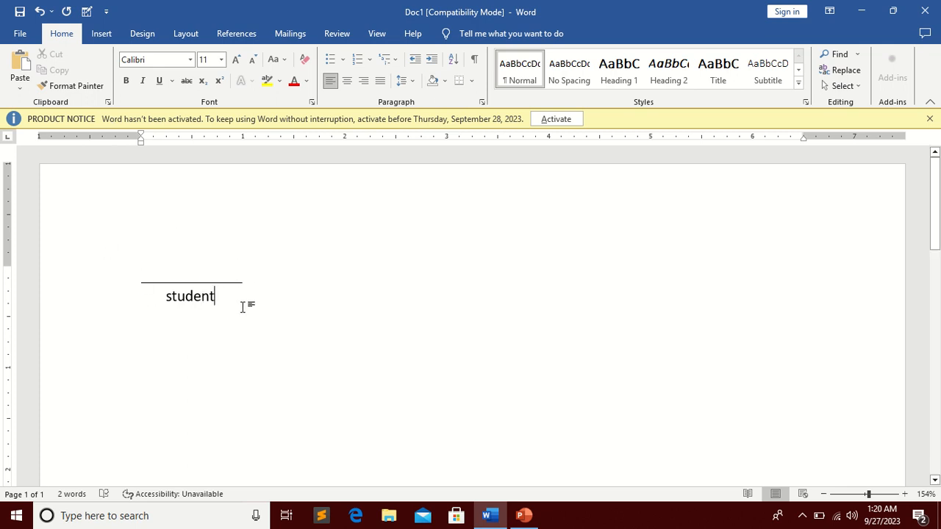
drag(245, 306, 146, 261)
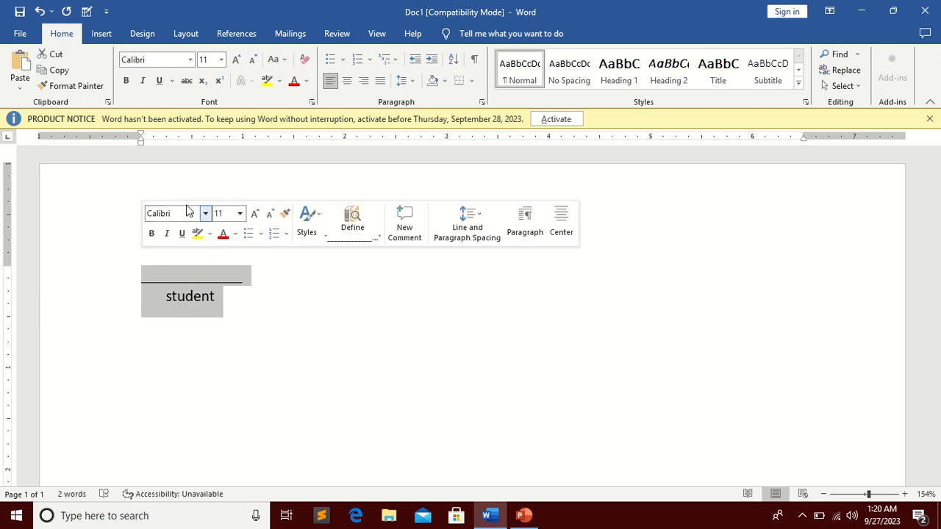
key(Delete)
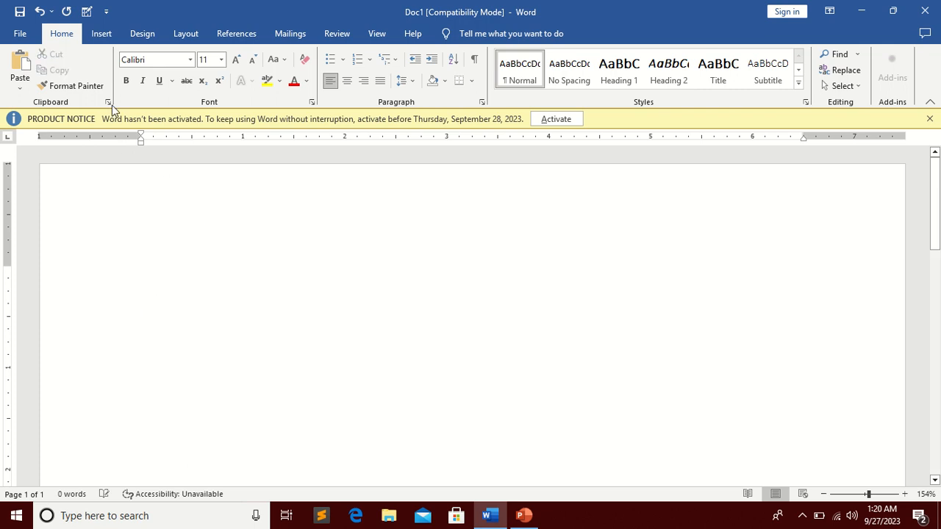
Step: Insert the current date in the Wednesday, September 27, 2023 format with Date & Time
click(103, 35)
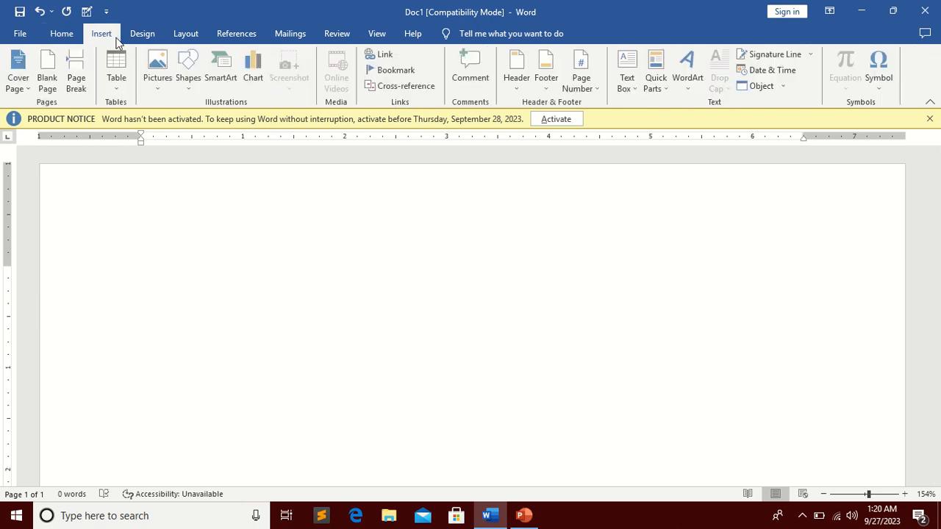
click(800, 69)
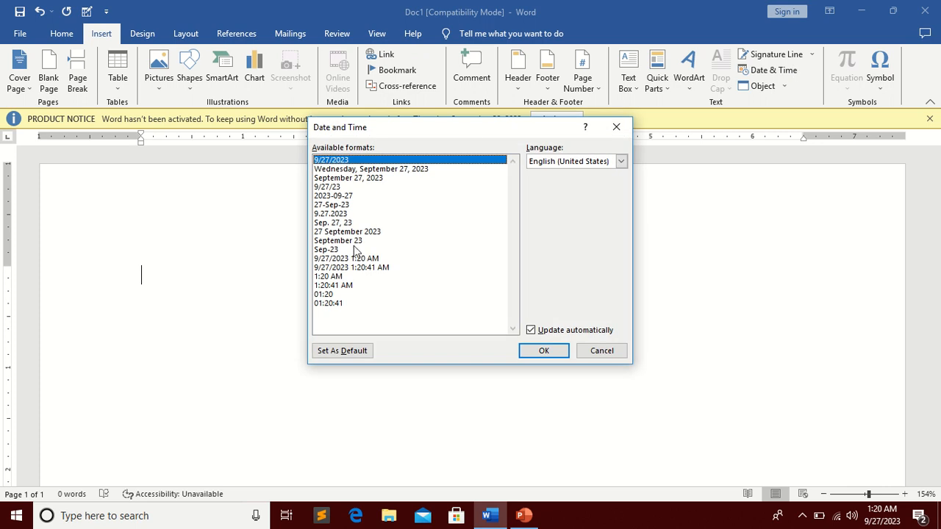
click(356, 170)
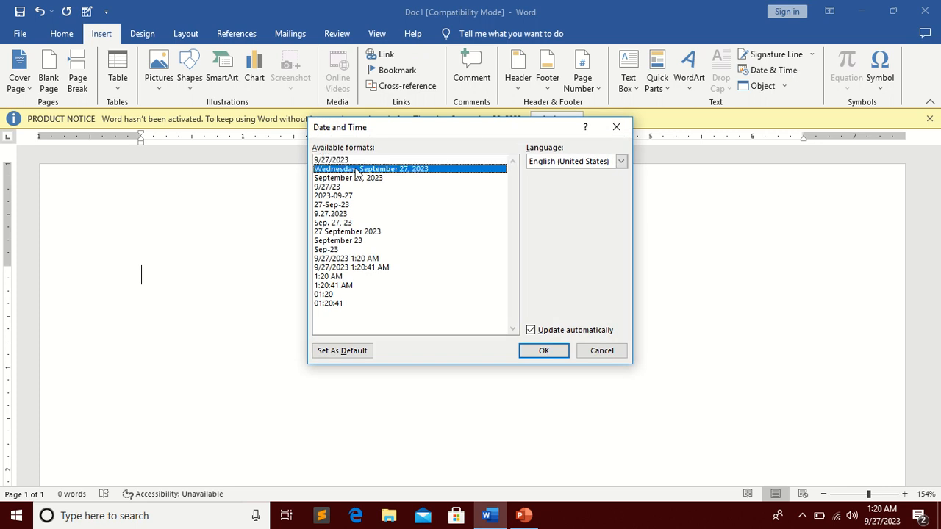
click(342, 161)
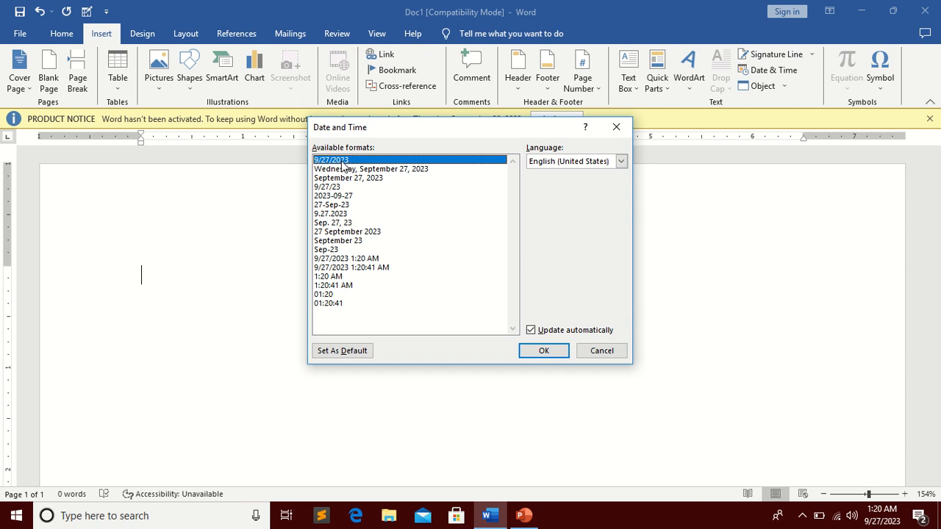
click(315, 268)
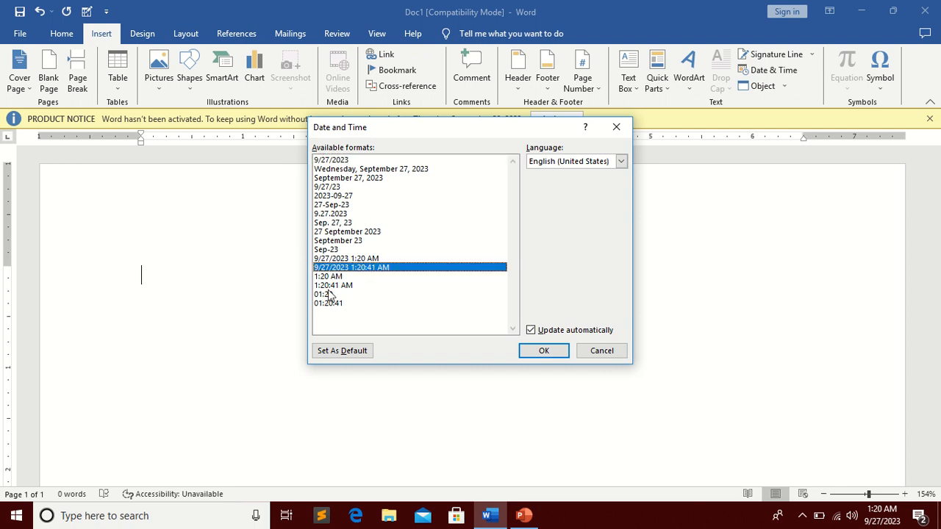
click(342, 170)
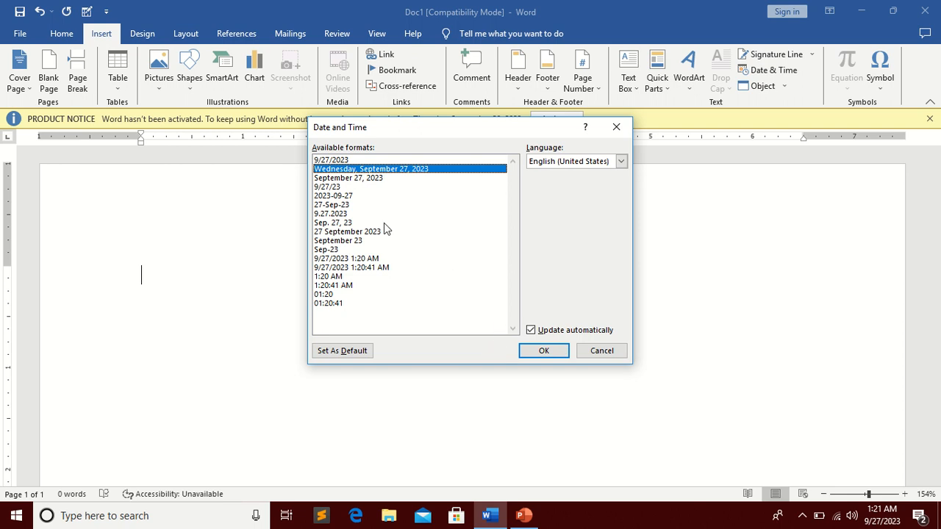
click(539, 348)
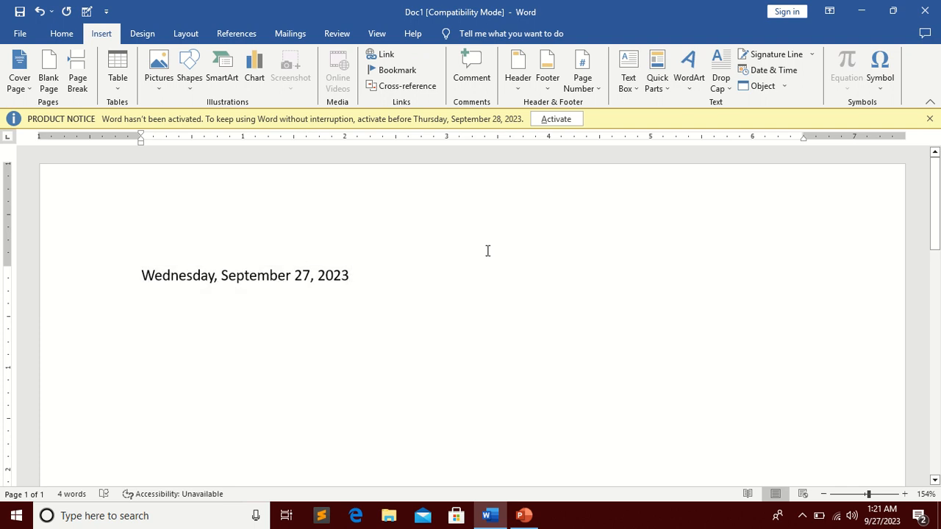
Step: Select and delete the inserted date
drag(369, 276, 126, 251)
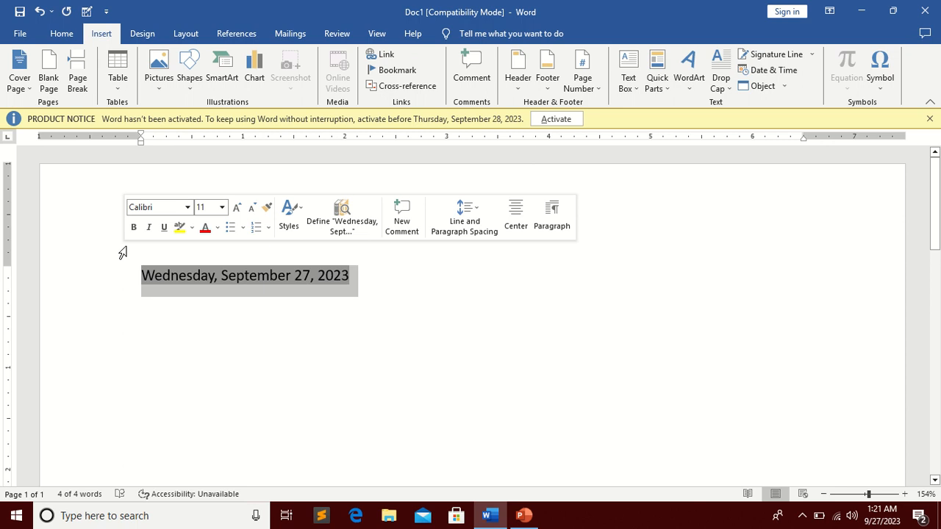
key(Delete)
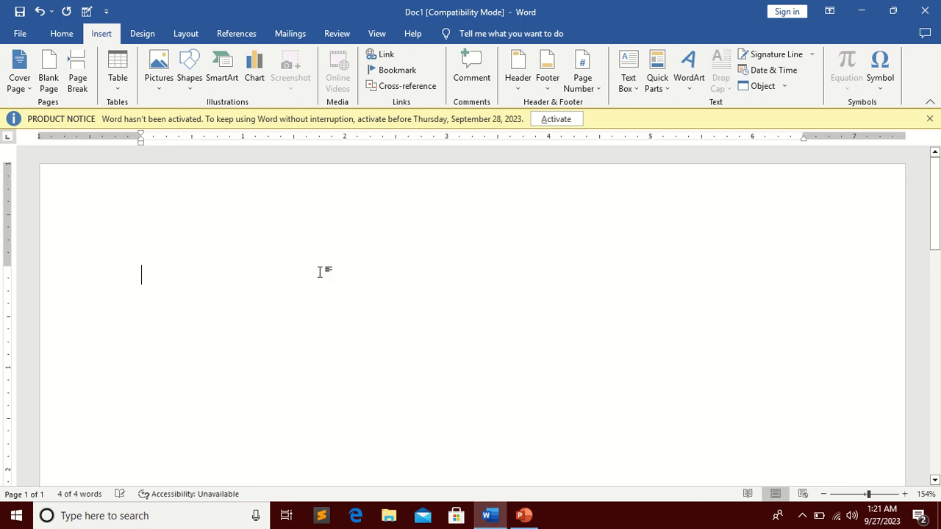
Step: Insert a new Microsoft Excel Worksheet object through the Object dialog
click(784, 88)
click(783, 101)
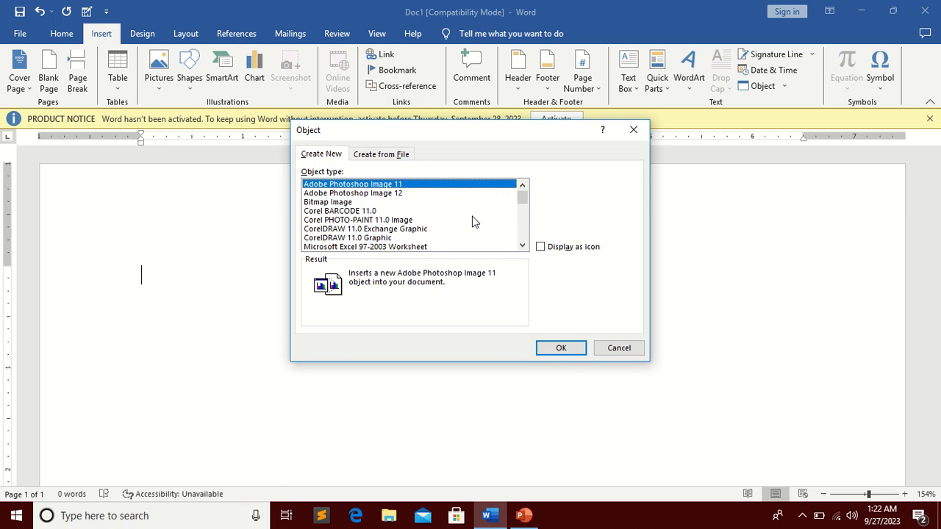
double_click(523, 246)
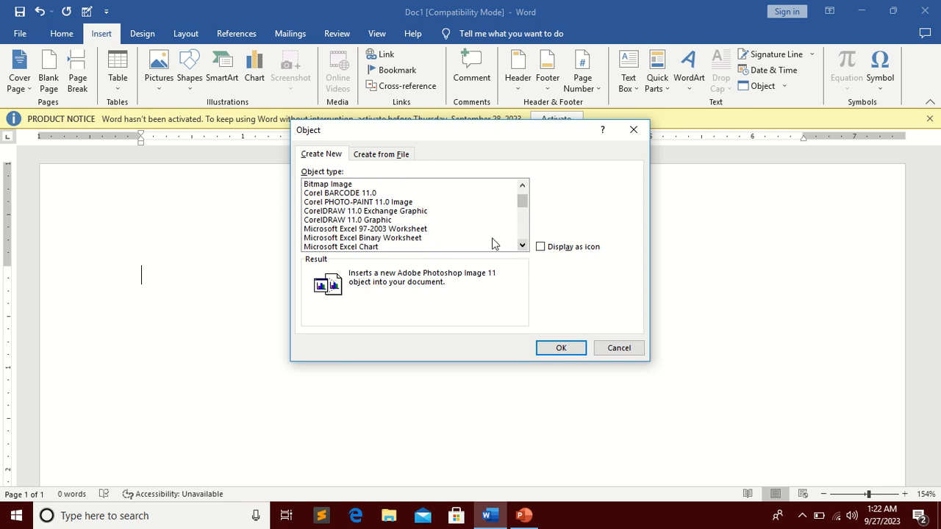
scroll(390, 246, down, 1)
click(375, 238)
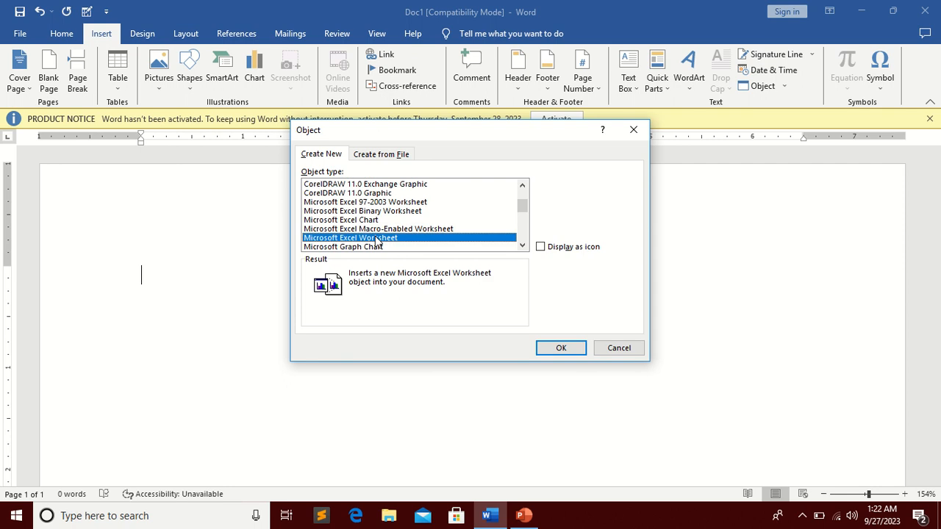
click(566, 345)
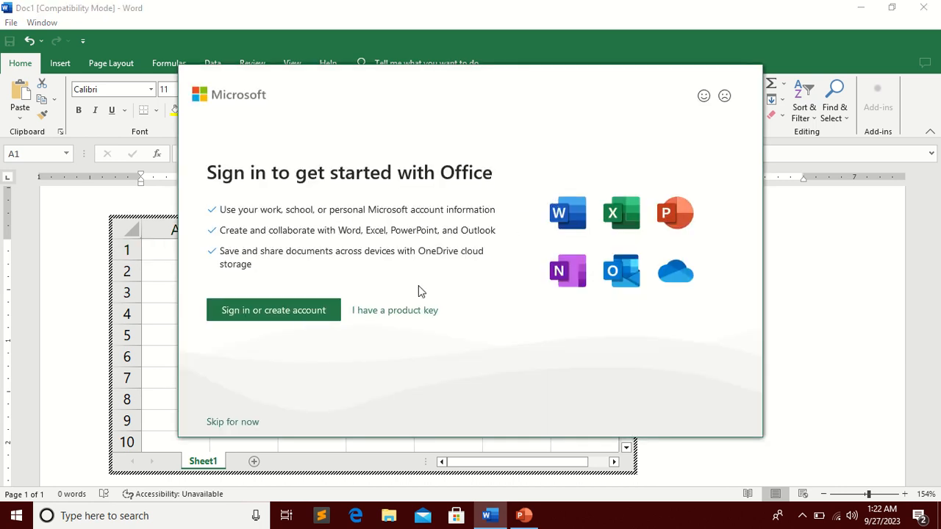
Step: Dismiss the Office sign-in prompt and enter 2, 3, 4 and 5 in cells B3 through E3 of the embedded worksheet
click(223, 424)
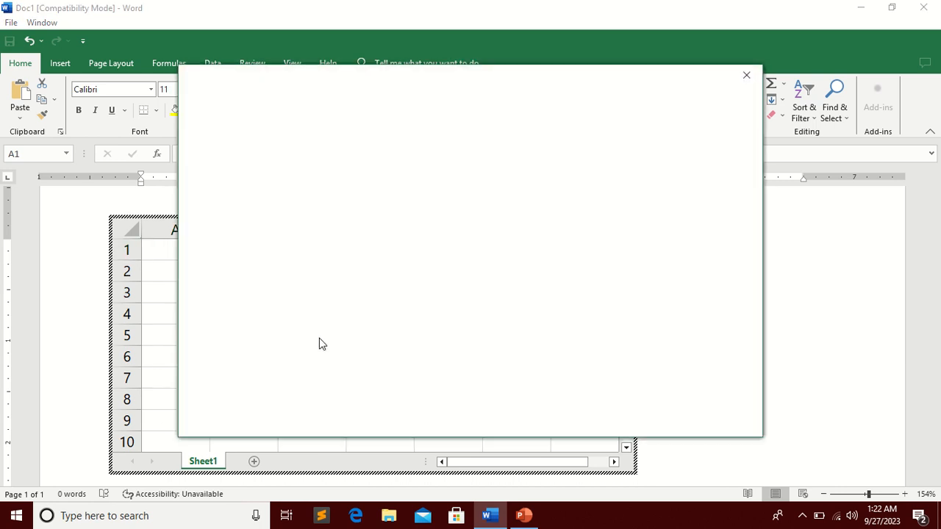
click(746, 74)
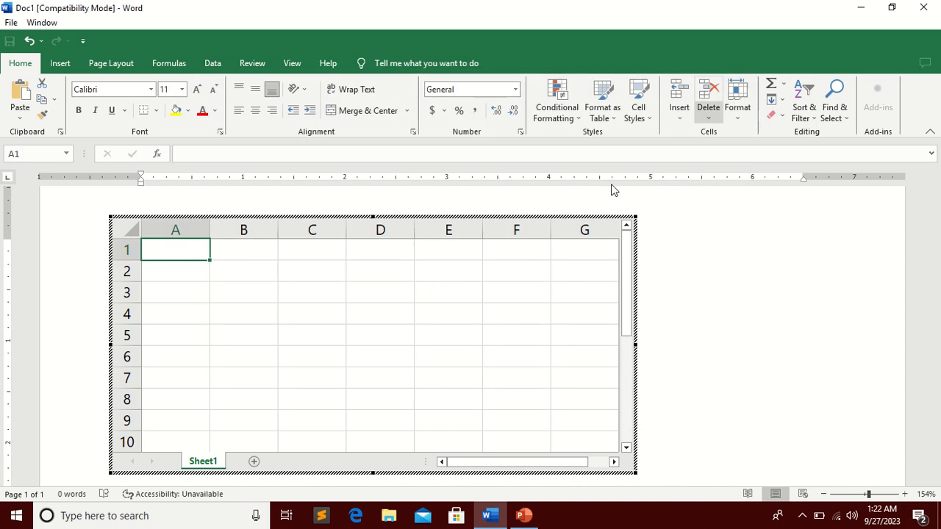
click(351, 325)
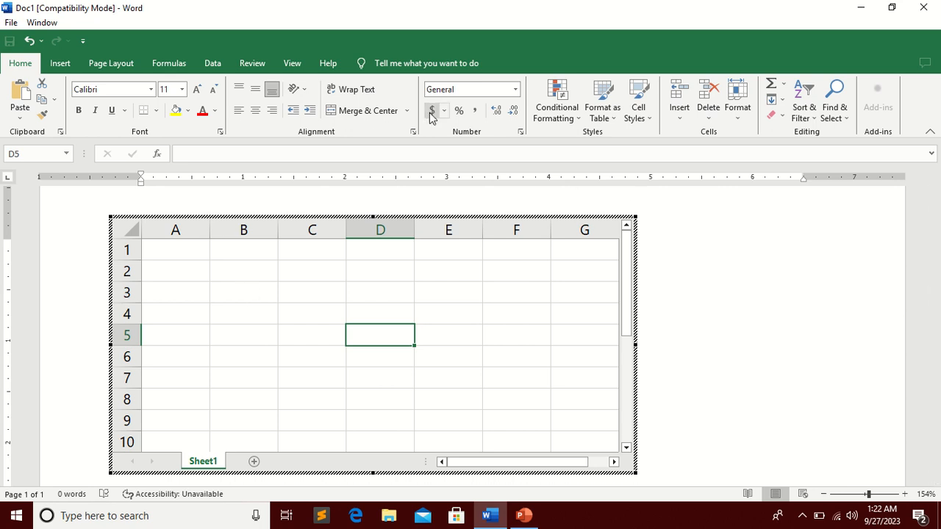
click(297, 298)
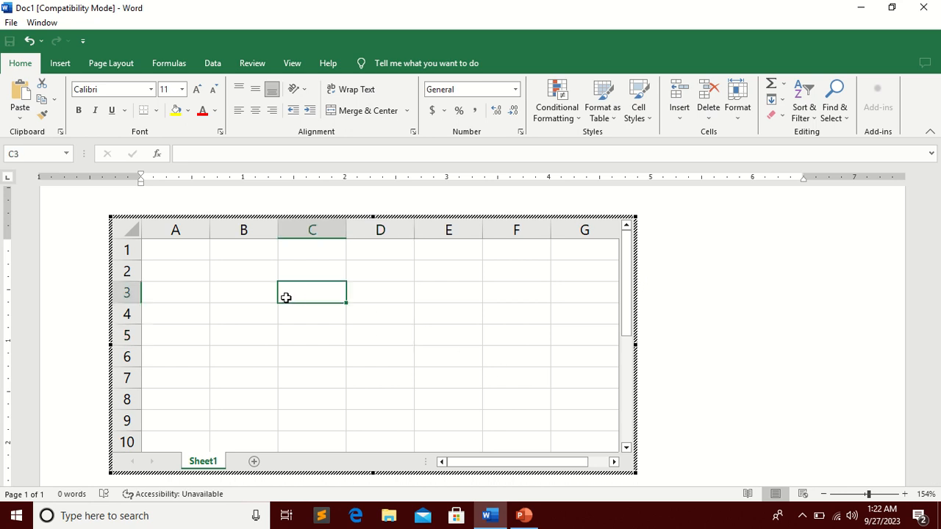
click(259, 290)
text(2)
key(Tab)
text(3)
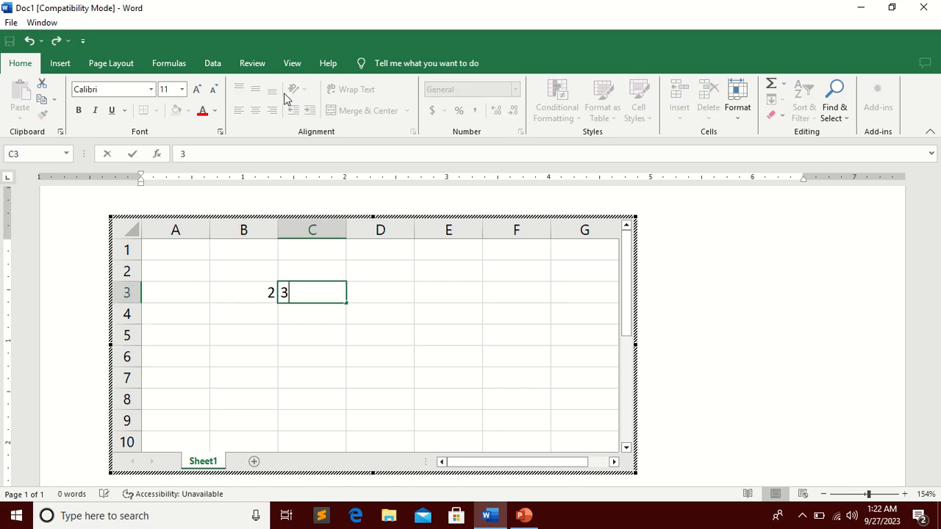
key(Tab)
text(4)
key(Tab)
text(5)
key(Return)
key(Down)
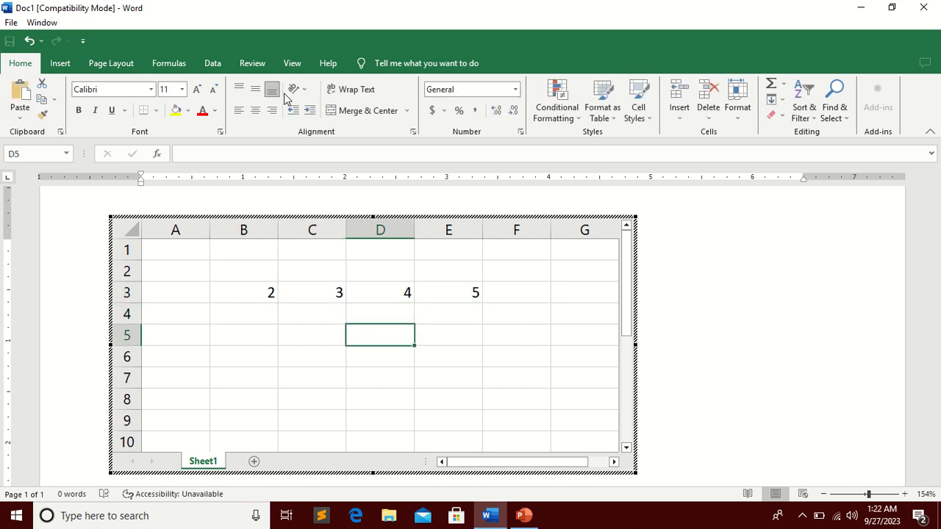
Step: Enter the formula =sum(B3:E3) in cell C5 and return to the Word document
key(Left)
text(sum)
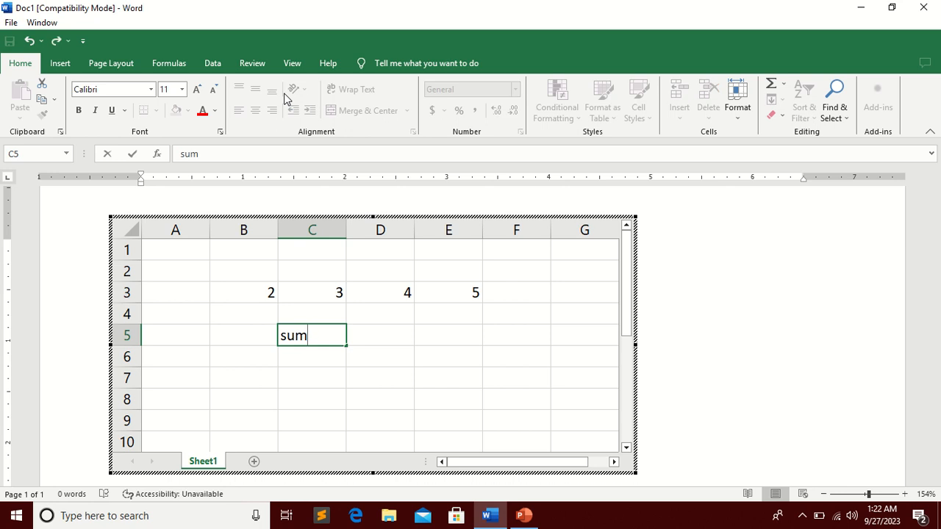
key(BackSpace)
key(BackSpace)
key(BackSpace)
text(=)
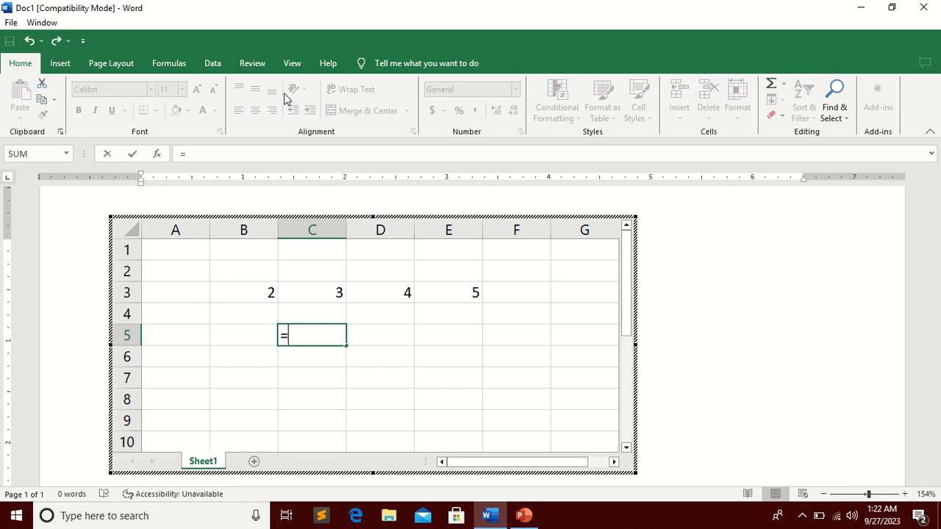
text(sum)
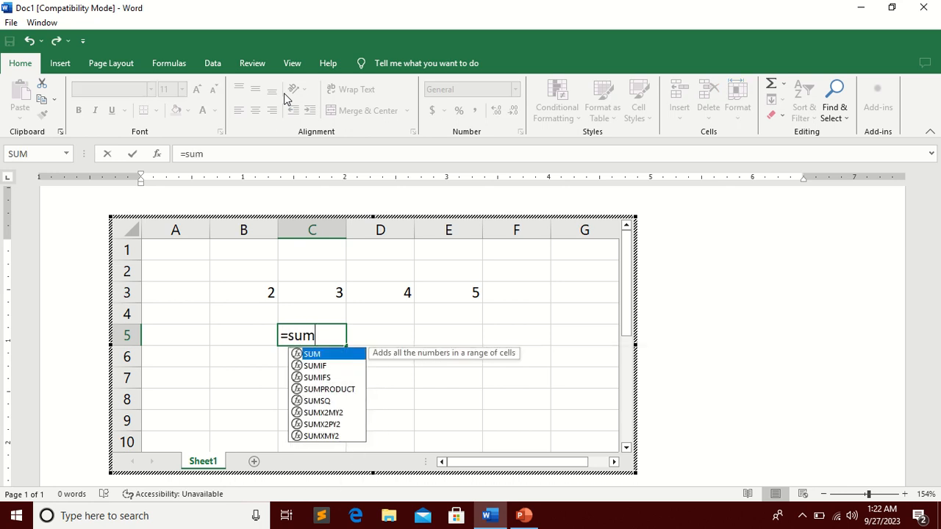
text(()
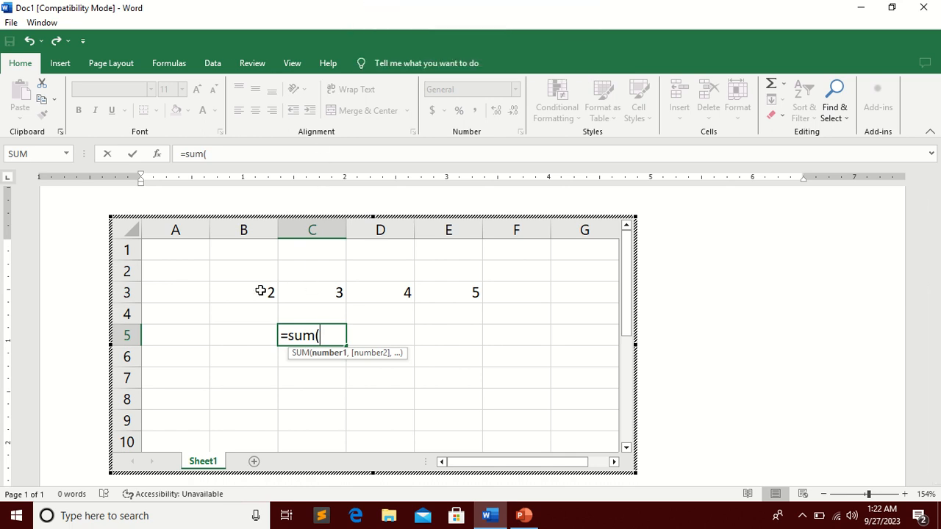
drag(265, 291, 478, 287)
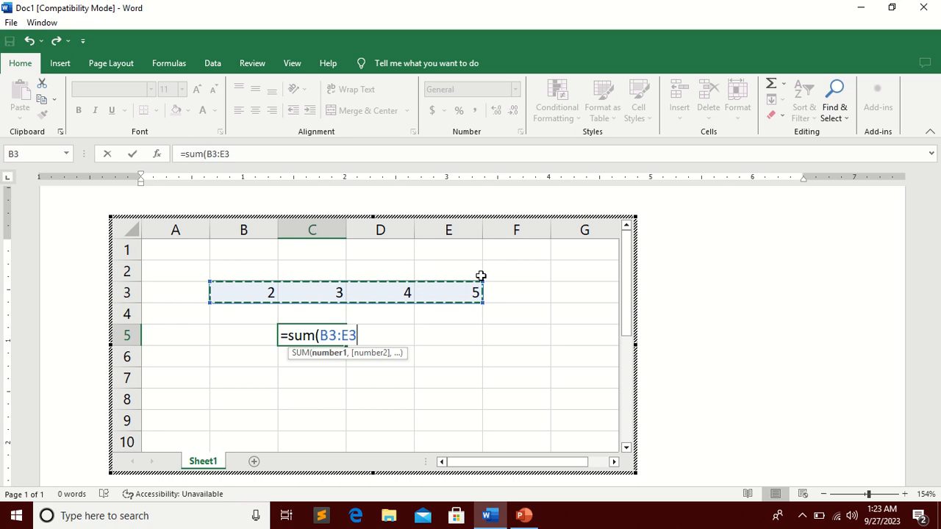
text())
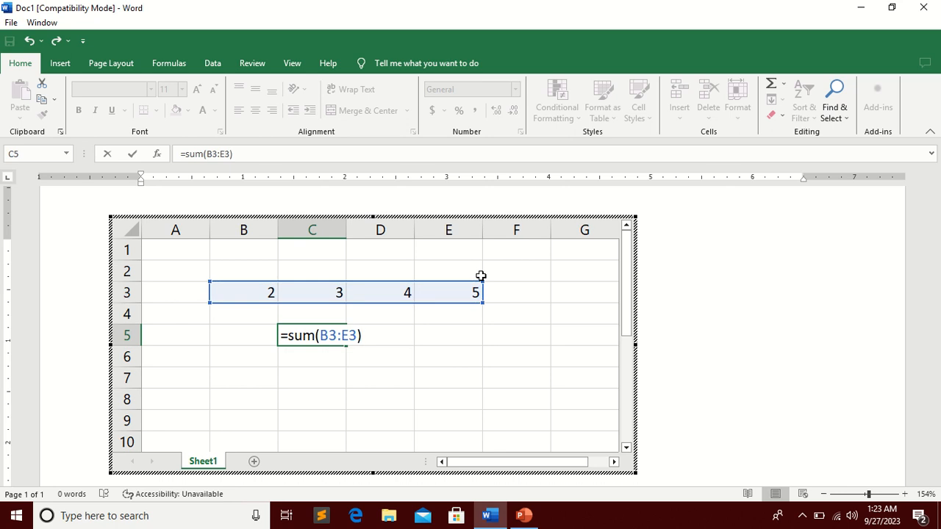
key(Return)
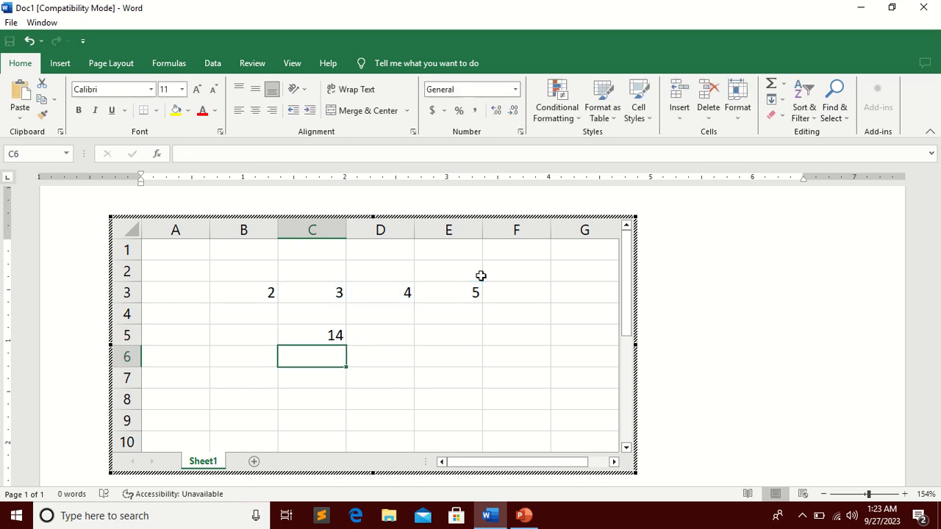
click(739, 276)
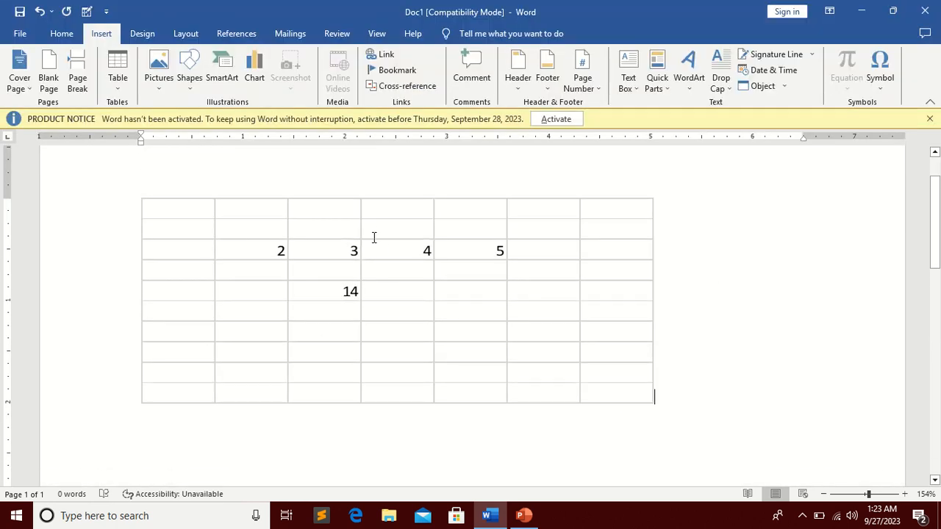
Step: Reopen the embedded worksheet for editing and change cell D3 to 5
click(373, 238)
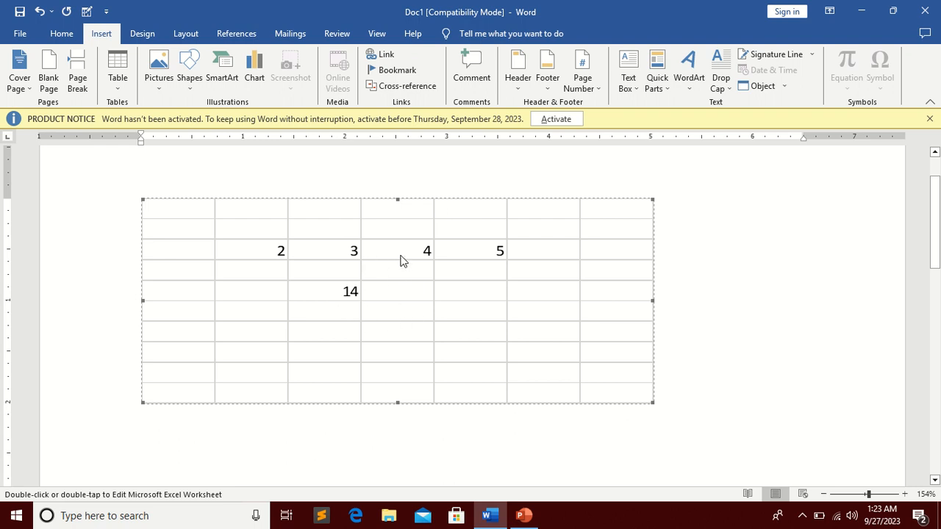
double_click(427, 305)
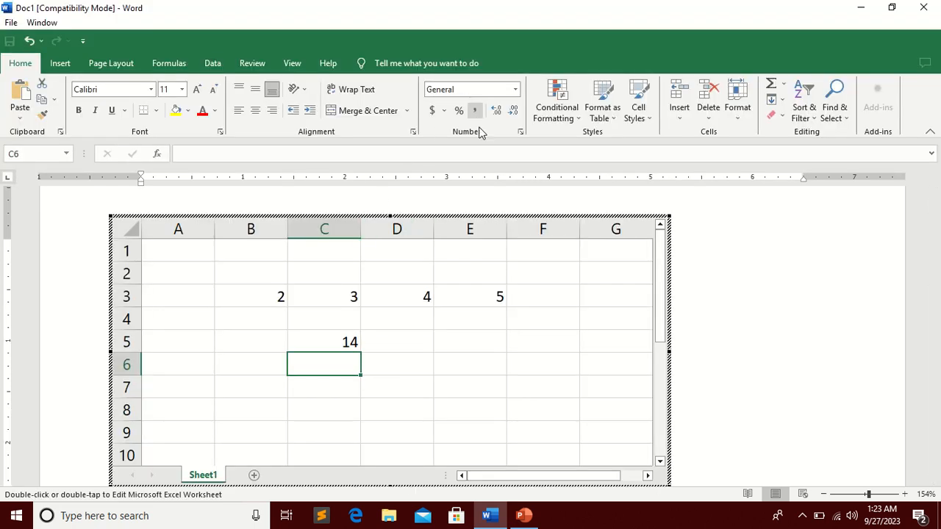
click(391, 292)
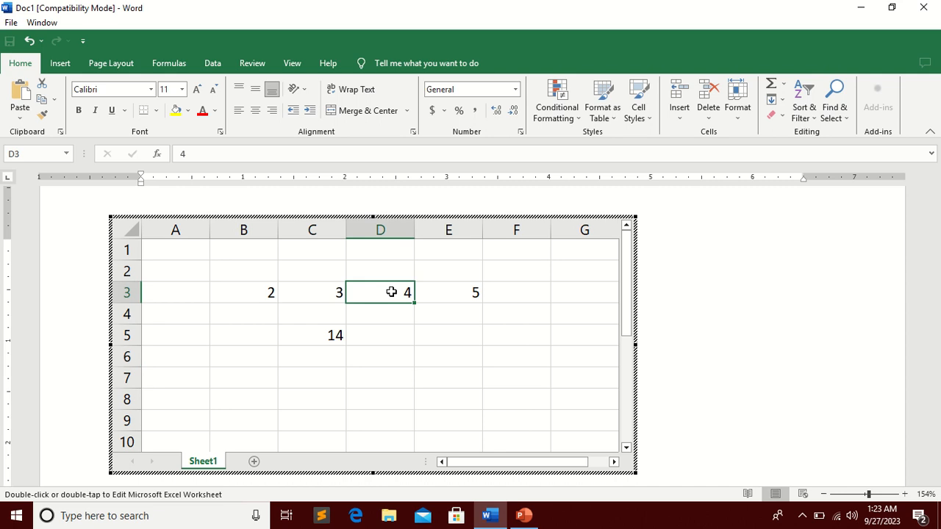
text(5)
key(Return)
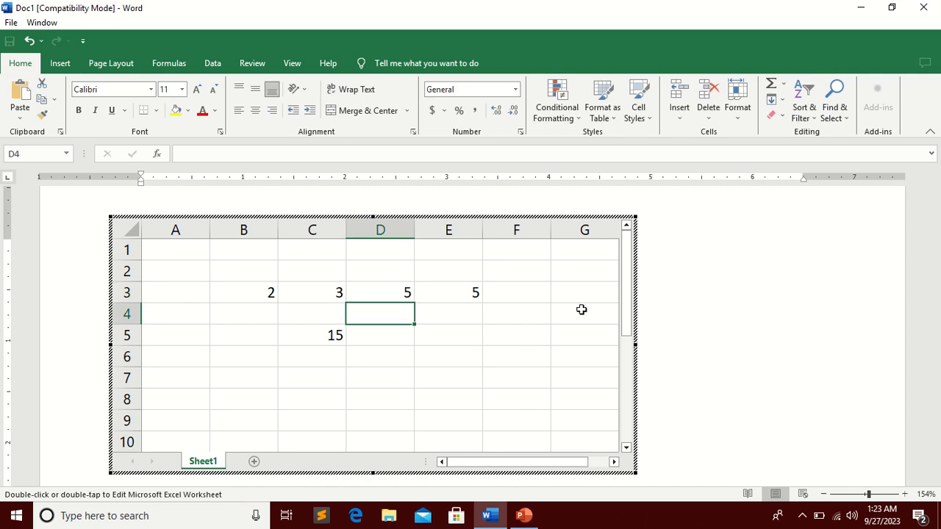
click(751, 306)
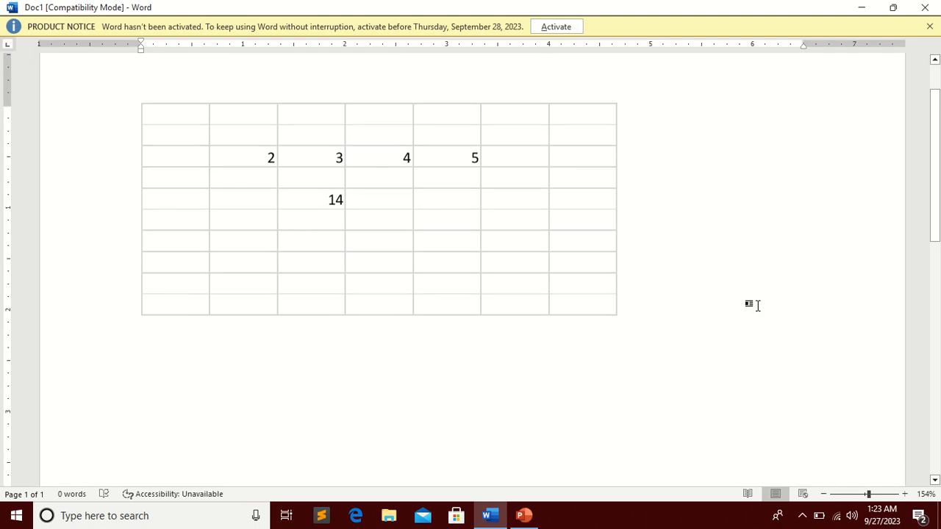
Step: Select the embedded worksheet object and delete it
double_click(775, 127)
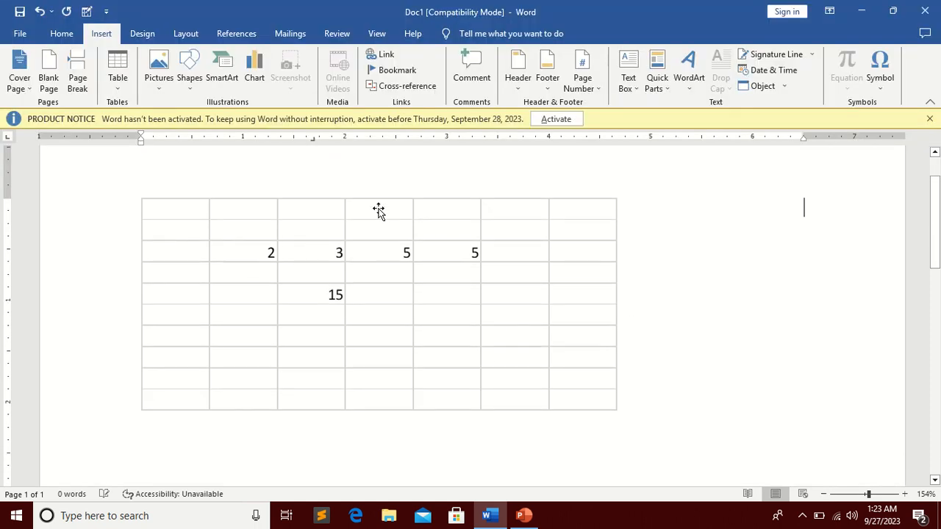
click(449, 210)
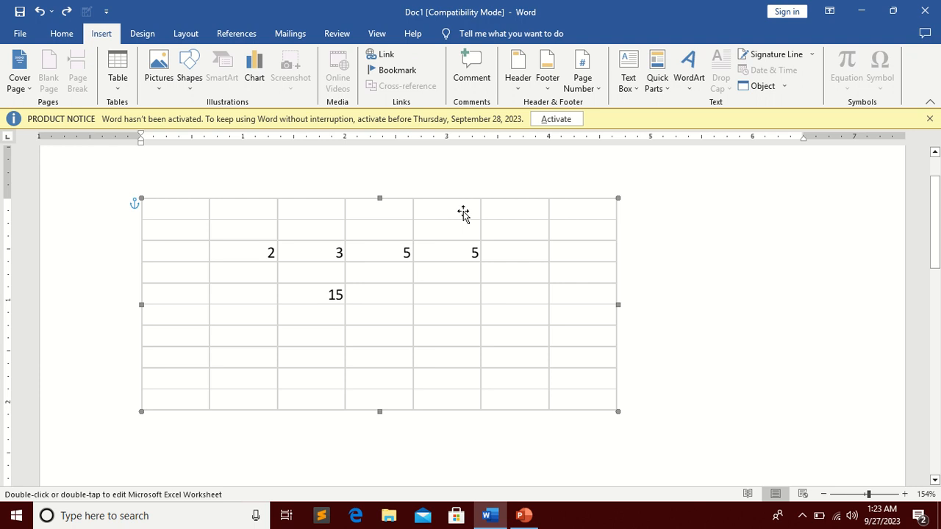
key(Delete)
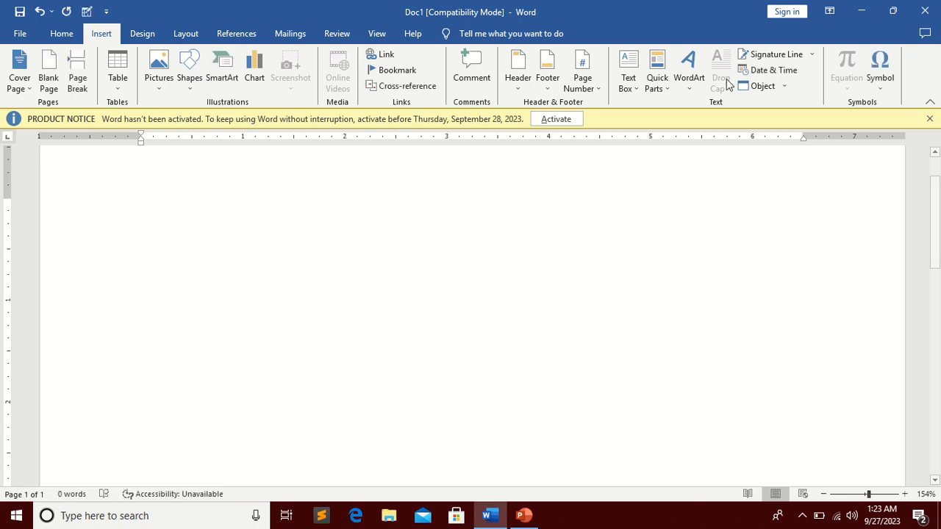
Step: Embed Doc1.doc from the Documents folder through Object's Create from File, displayed as an icon, then open and close it
click(788, 86)
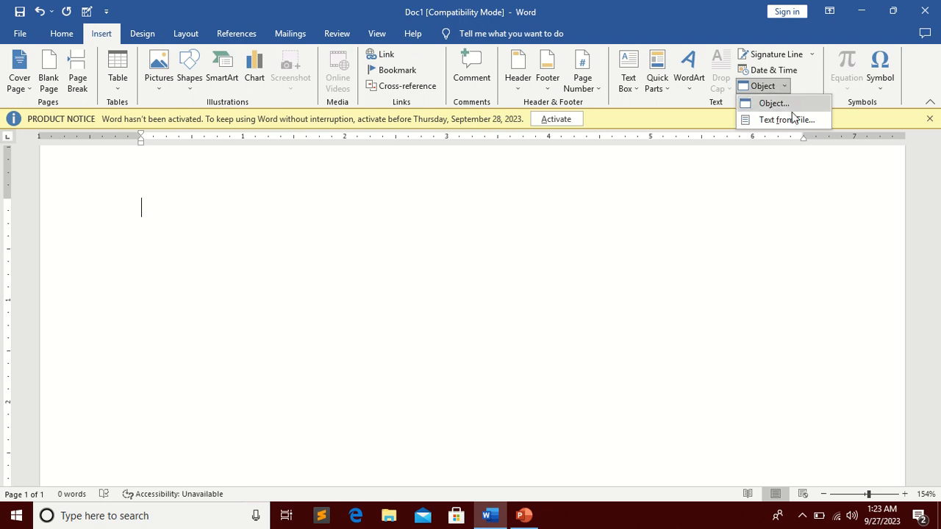
click(769, 103)
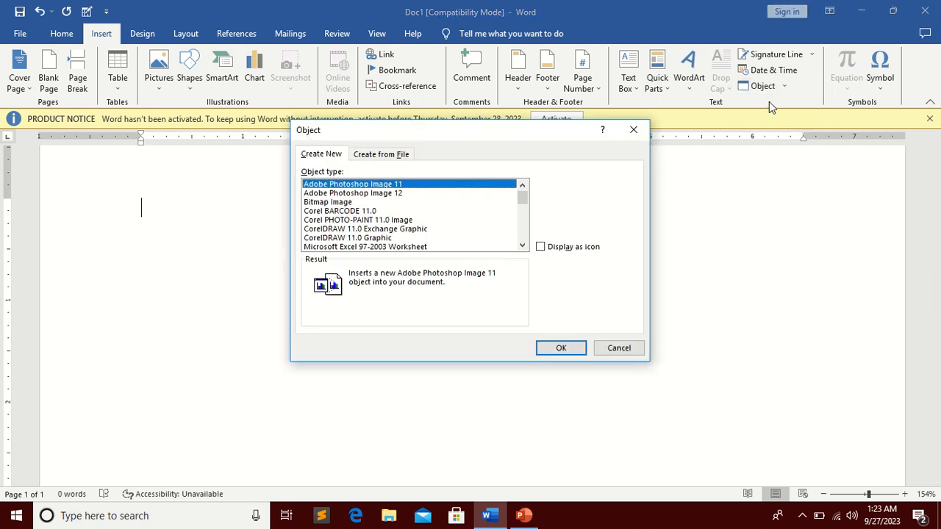
click(394, 156)
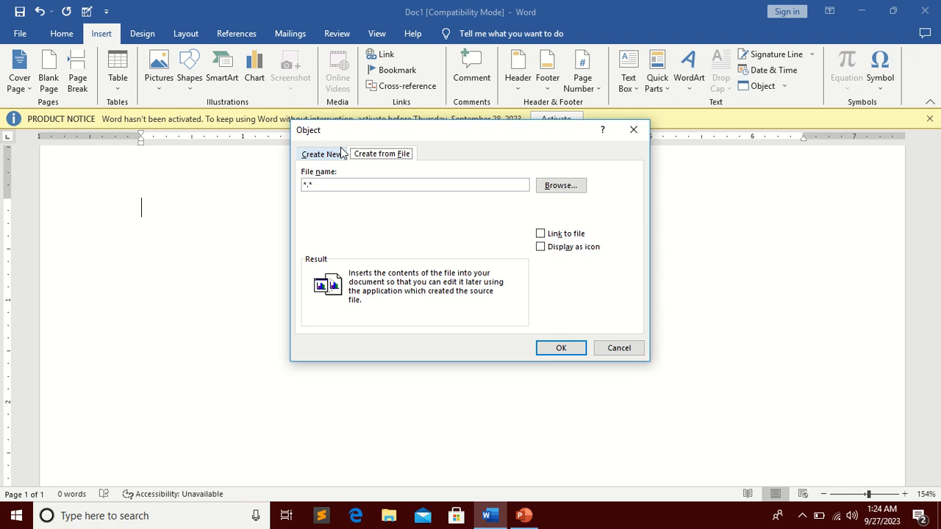
click(574, 188)
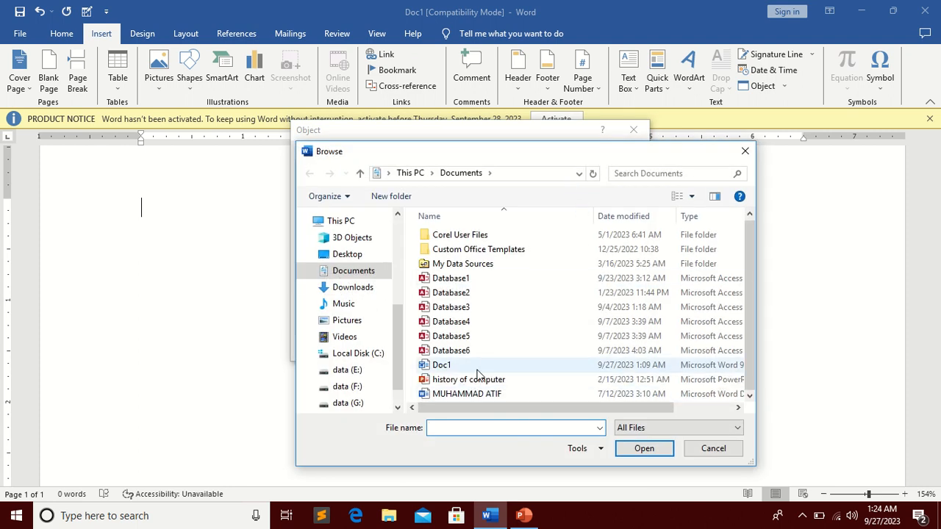
click(464, 397)
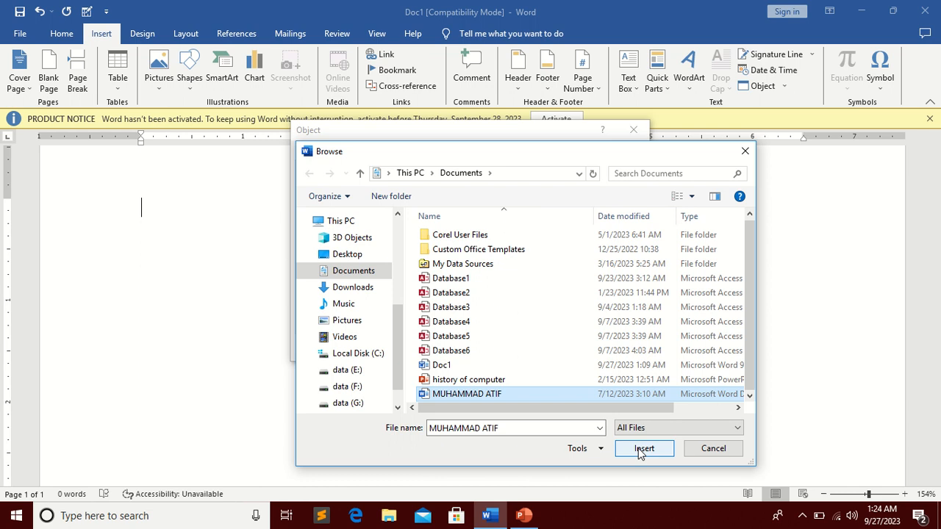
key(Up)
key(Up)
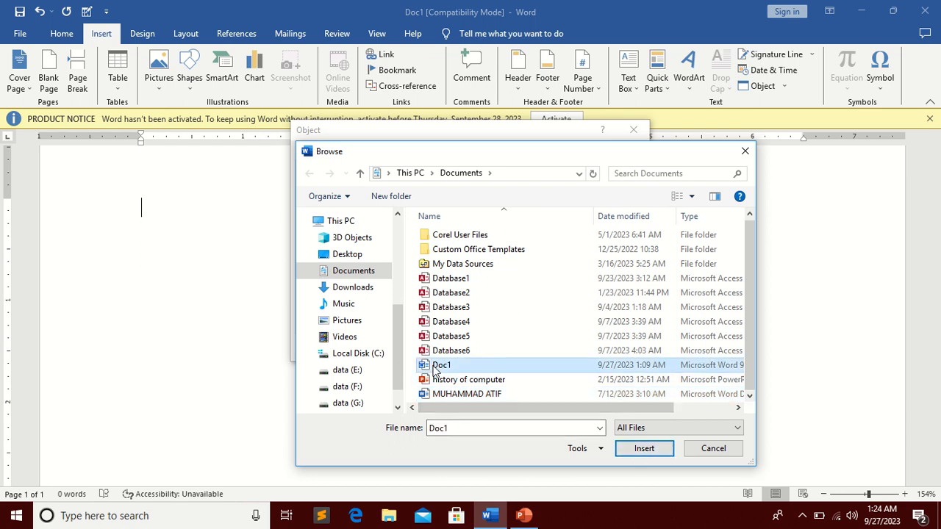
click(644, 450)
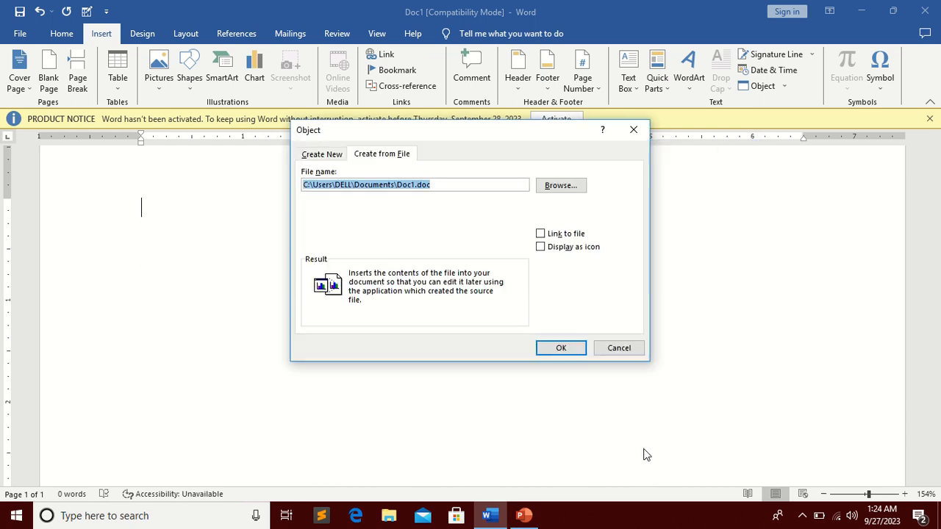
click(541, 247)
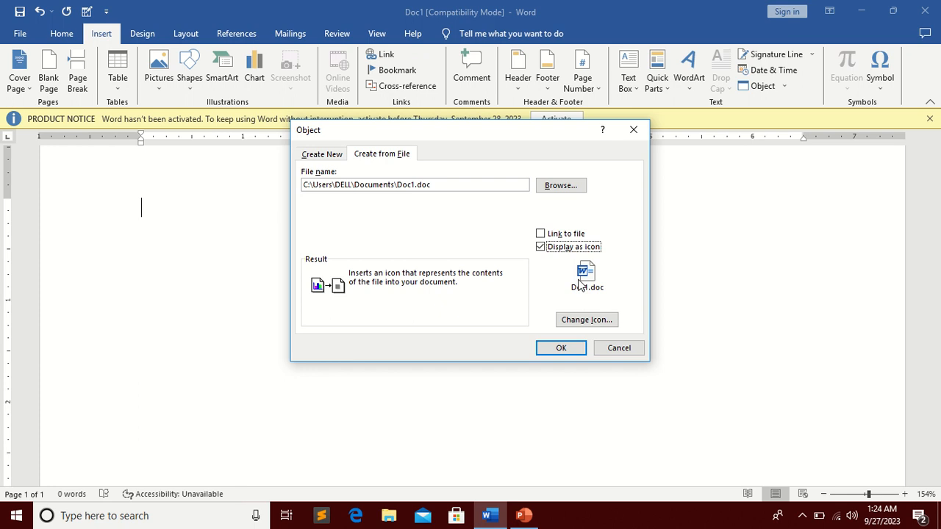
click(563, 351)
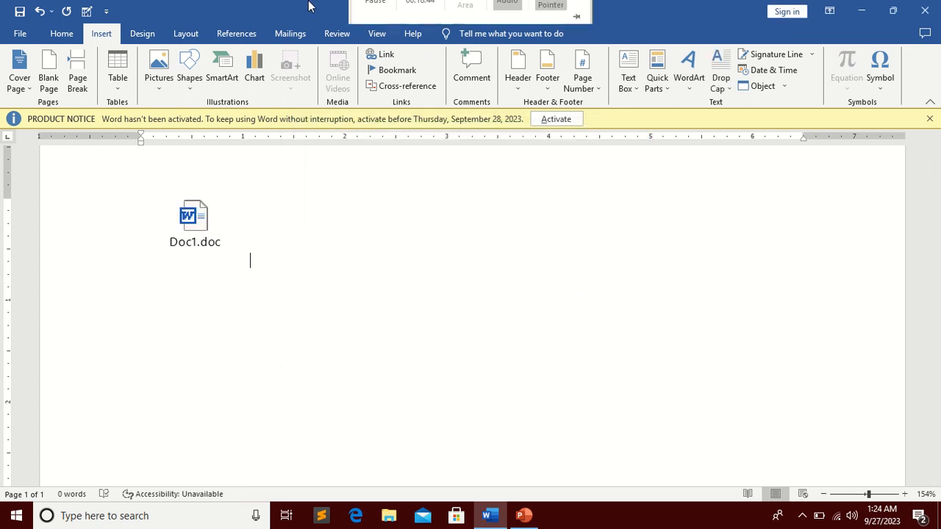
double_click(194, 220)
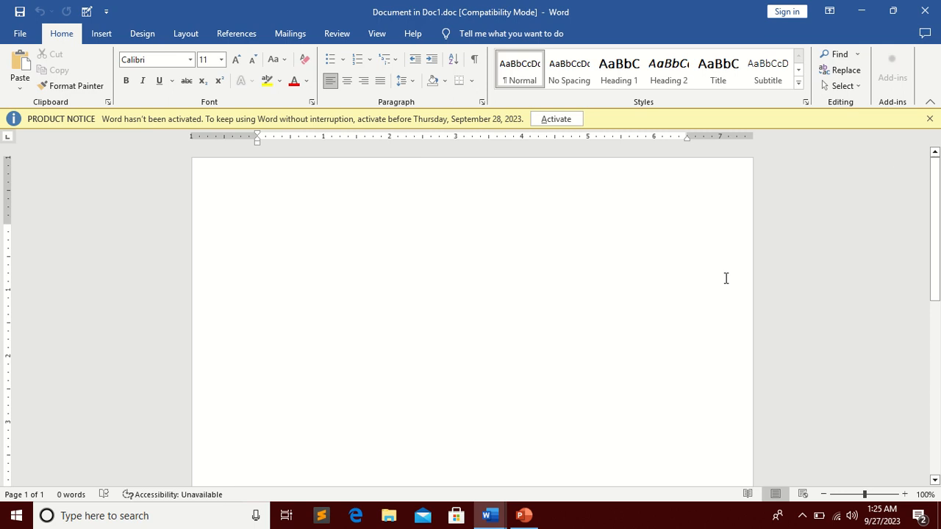
click(924, 11)
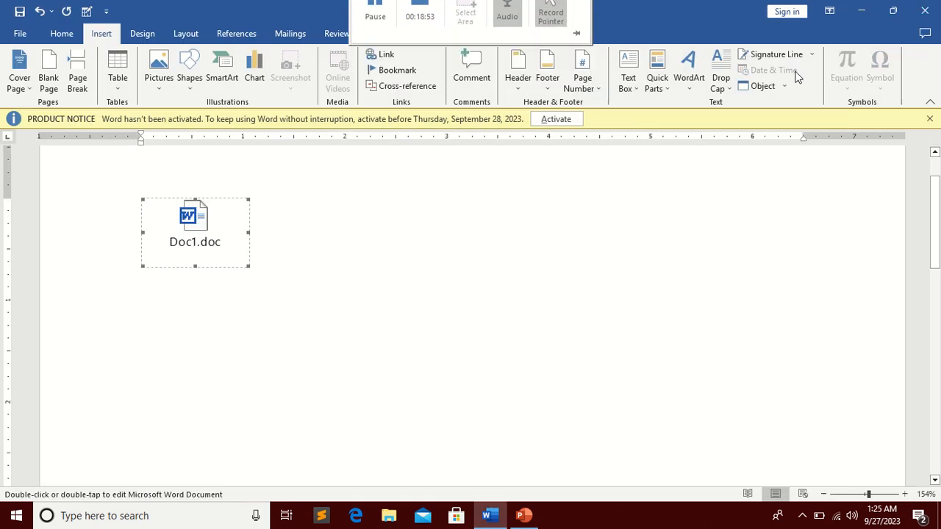